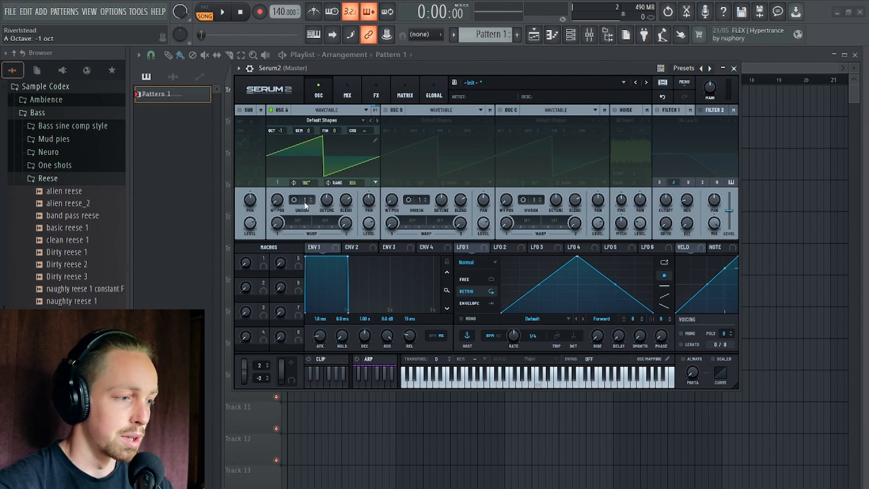
Clear the spectrum of oscillator A's wavetable and raise only bin 1 to create a sine wave.
click(375, 140)
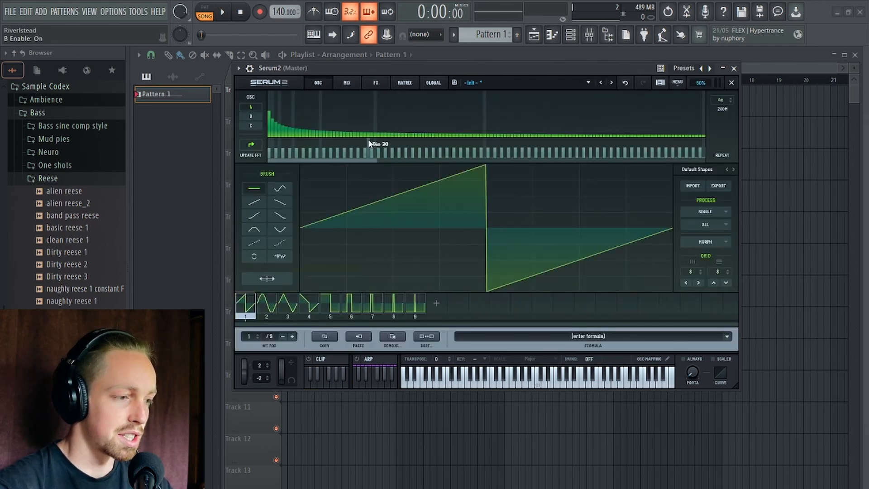
right_click(376, 140)
click(400, 137)
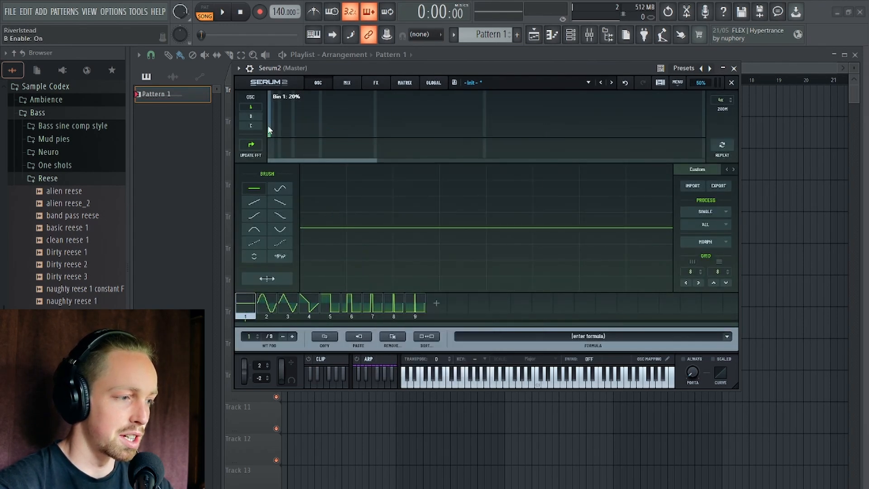
drag(268, 125, 269, 105)
click(731, 83)
Clear the spectrum of oscillator B's wavetable and raise only bin 1 to create a matching sine wave.
click(629, 143)
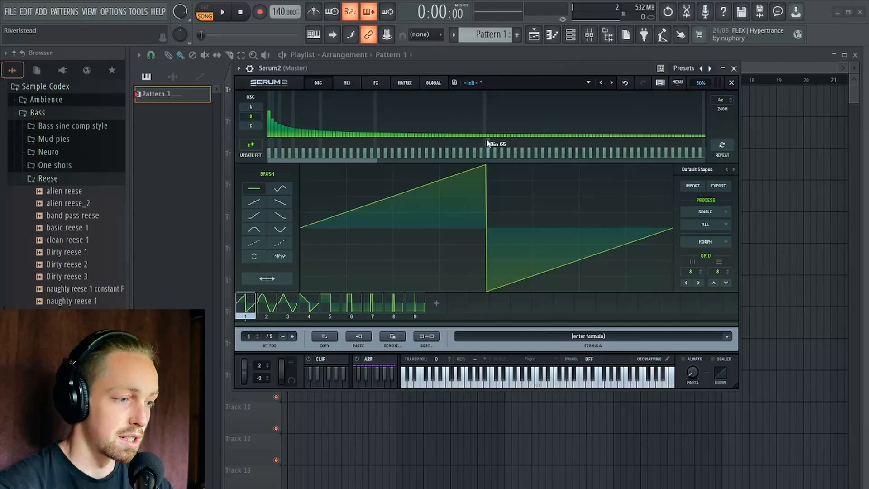
right_click(365, 116)
click(429, 142)
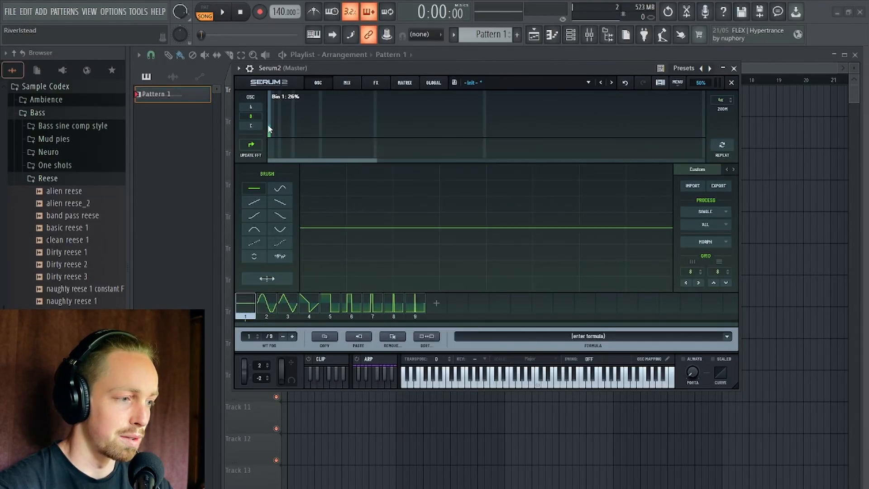
drag(269, 134, 269, 104)
click(732, 83)
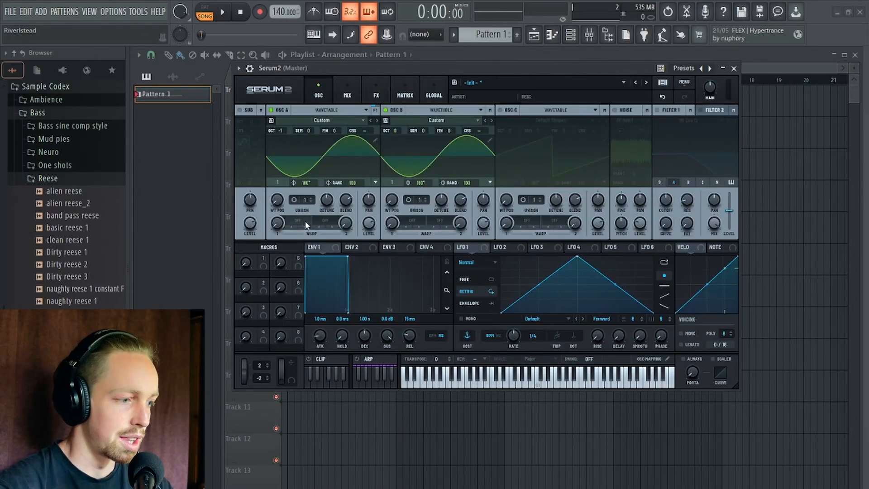
Set oscillator A's first warp mode to FM (B).
click(294, 225)
mouse_move(317, 290)
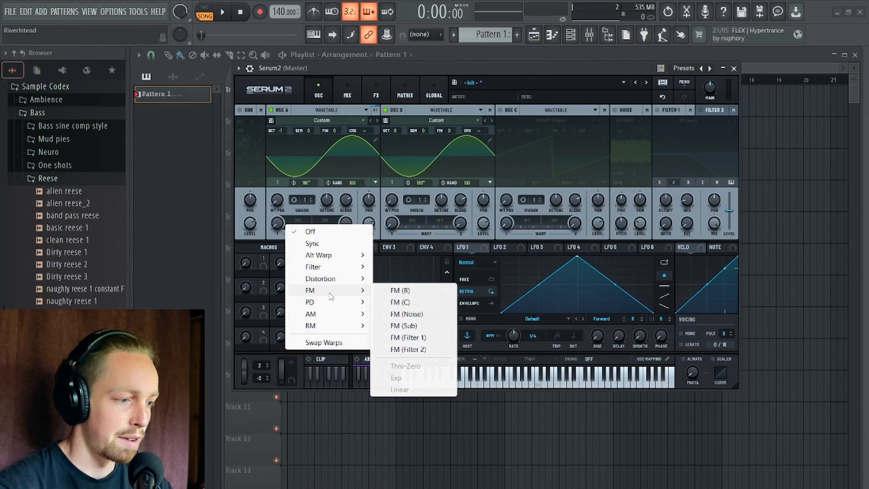
click(417, 292)
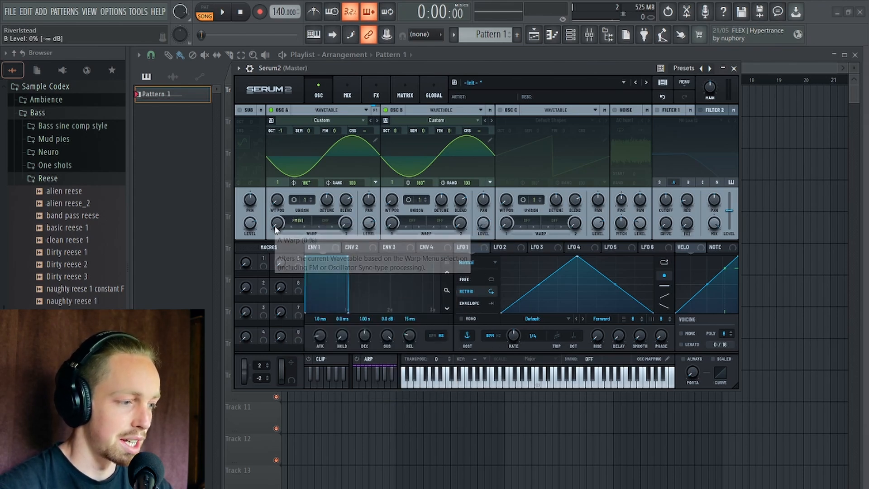
Shape LFO 1 as a rising ramp at a one-bar rate in Envelope mode and assign it to oscillator A's warp amount.
drag(573, 259, 778, 155)
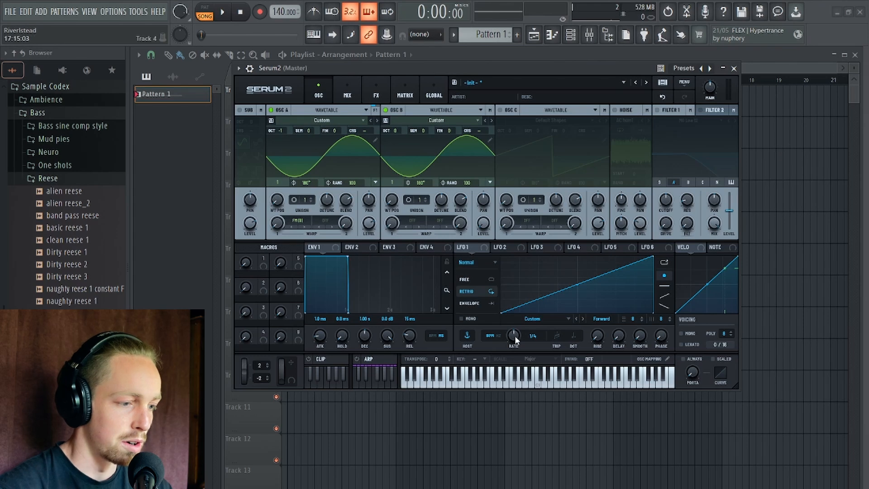
mouse_move(513, 335)
mouse_down()
mouse_move(517, 356)
mouse_move(513, 348)
mouse_up()
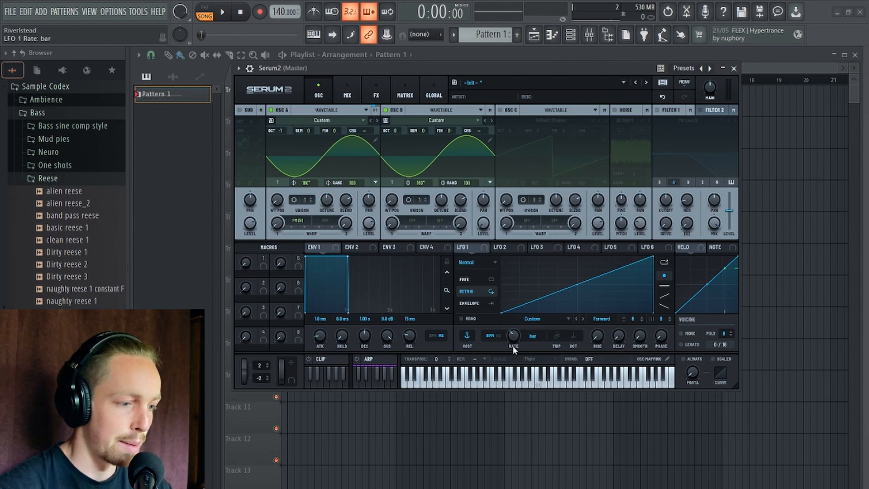
click(476, 303)
drag(426, 247, 275, 235)
Play the pattern to hear LFO 1 sweeping the FM amount from oscillator B.
drag(382, 63, 360, 61)
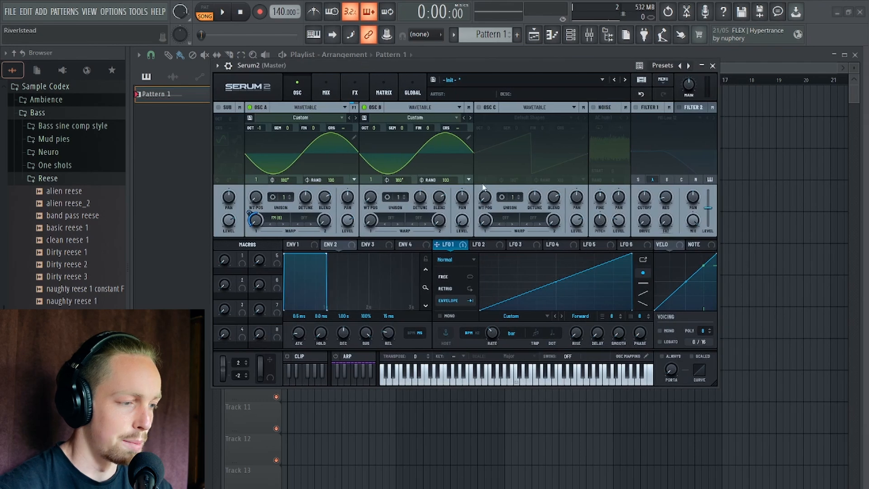
key(space)
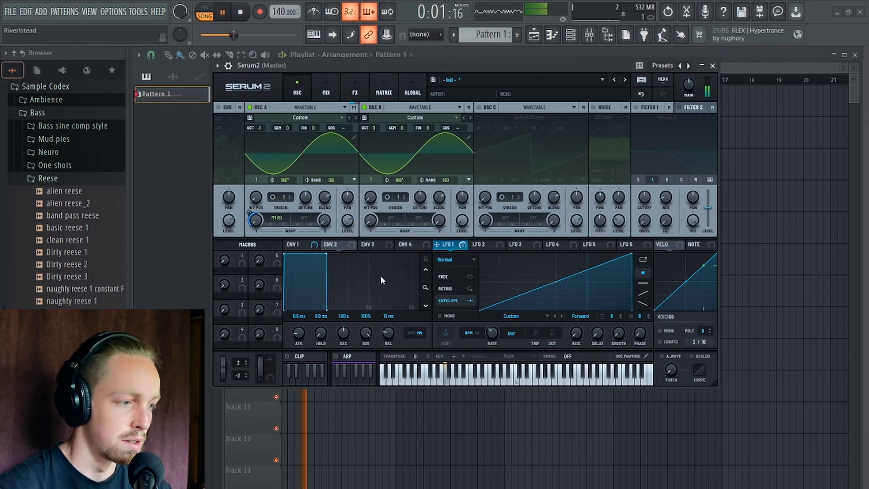
key(space)
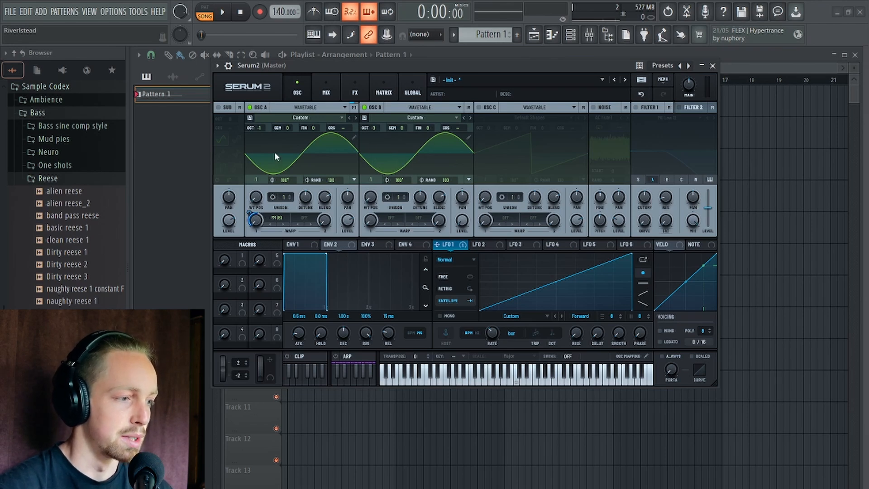
Lower oscillator B's octave to -4 and play the pattern to hear the FM effect.
drag(371, 130, 371, 161)
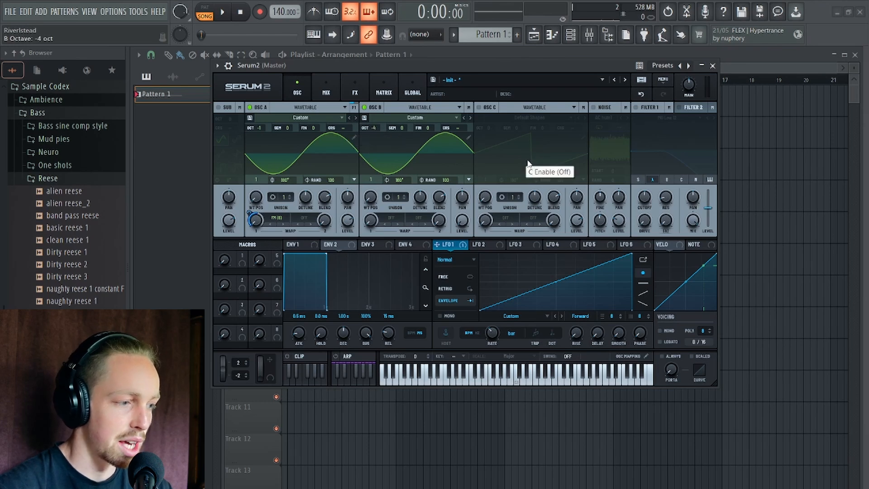
key(space)
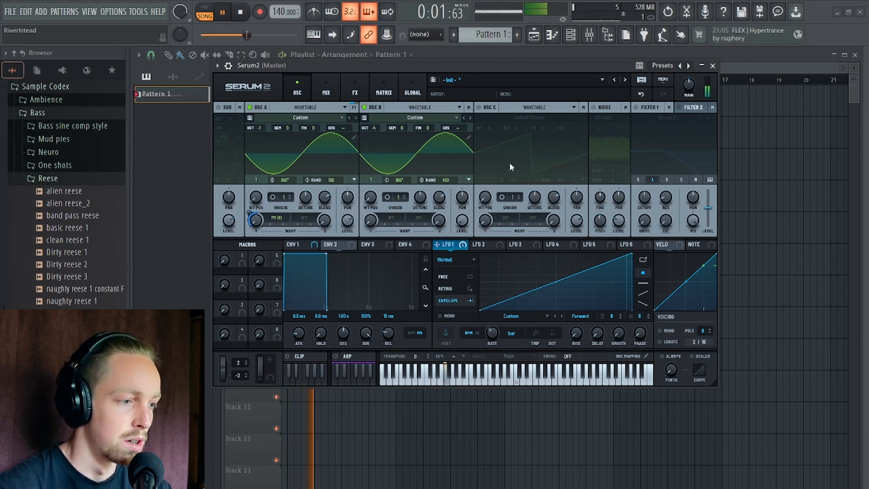
key(space)
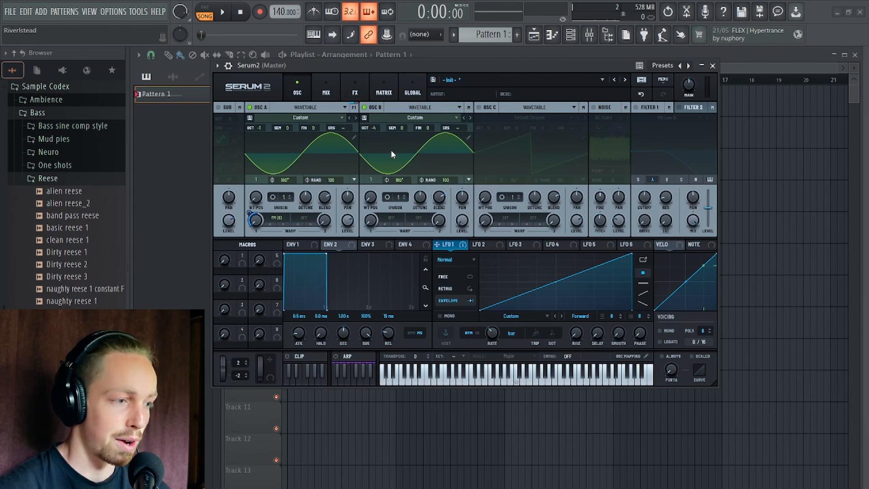
Set oscillator B's octave to -1 and audition the FM sweep with both oscillators at the same octave.
drag(374, 129, 375, 104)
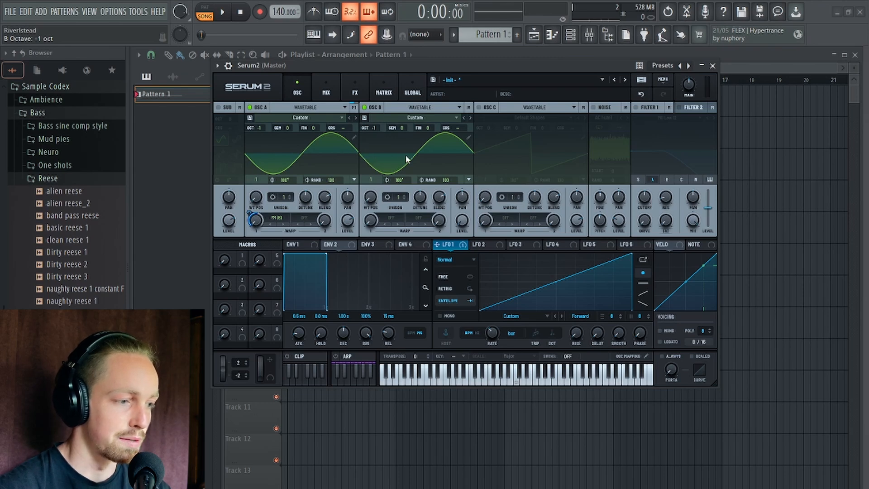
key(space)
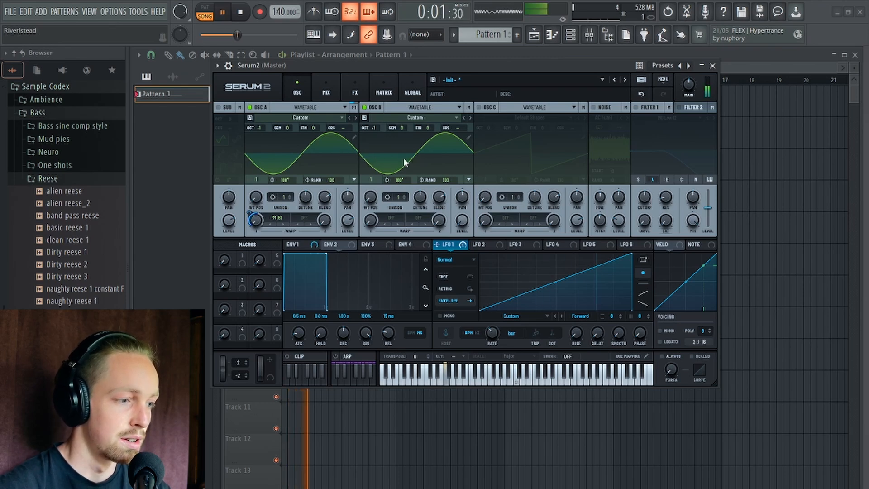
key(space)
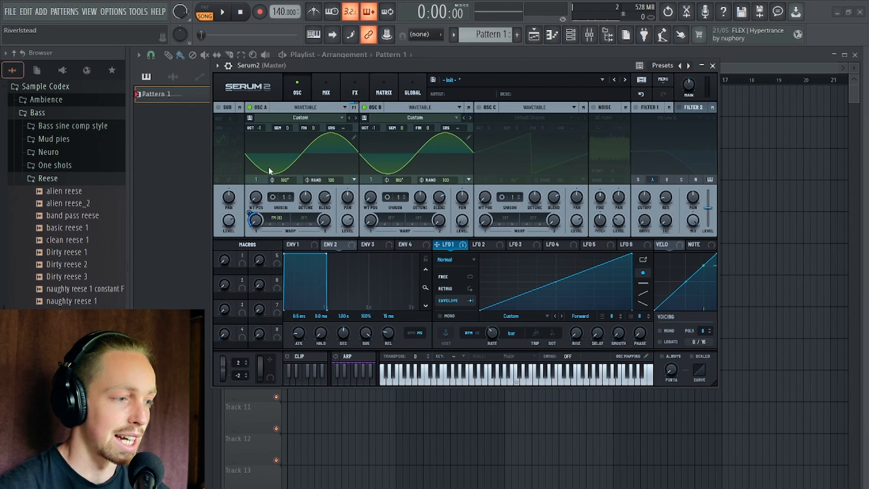
Set oscillator B's octave to 0 and audition the FM sweep.
drag(374, 128, 374, 119)
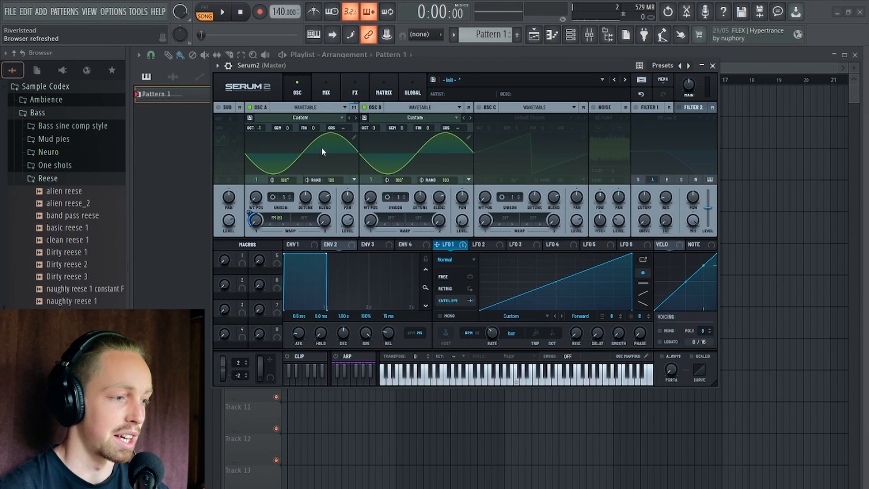
drag(349, 62, 343, 64)
key(space)
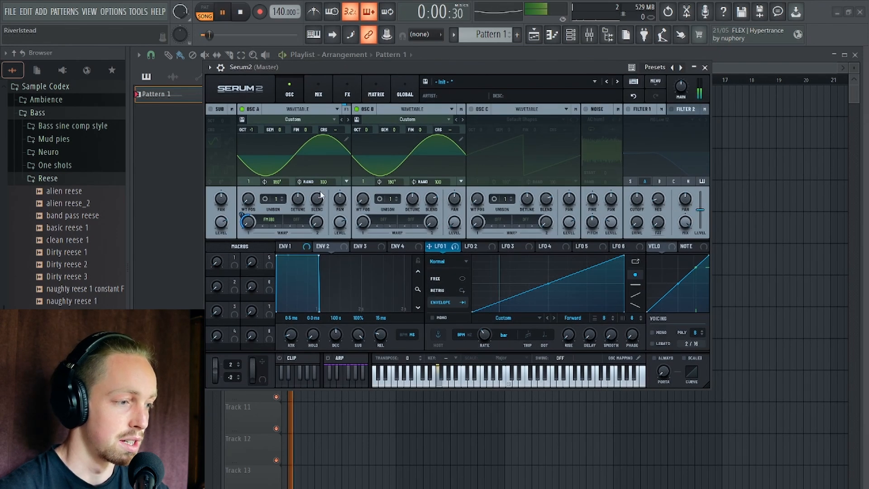
key(space)
Raise oscillator B's octave to +1 and audition the FM sweep briefly.
drag(366, 130, 369, 118)
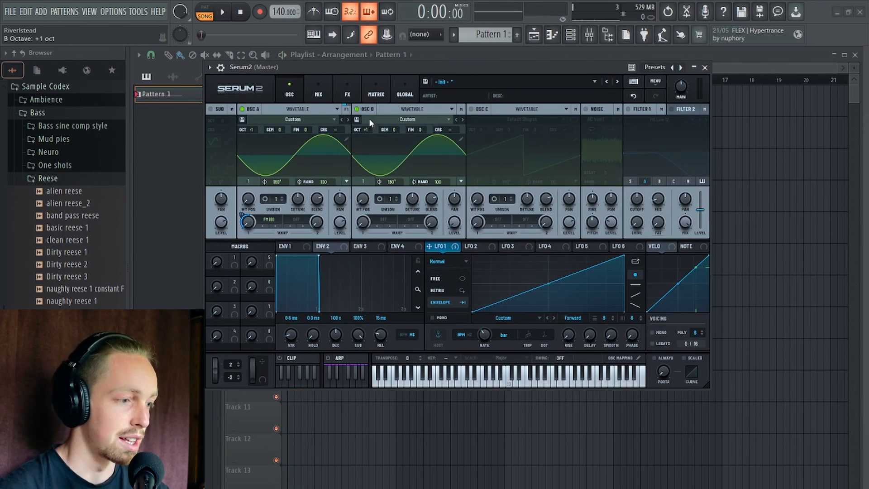
key(space)
key(space)
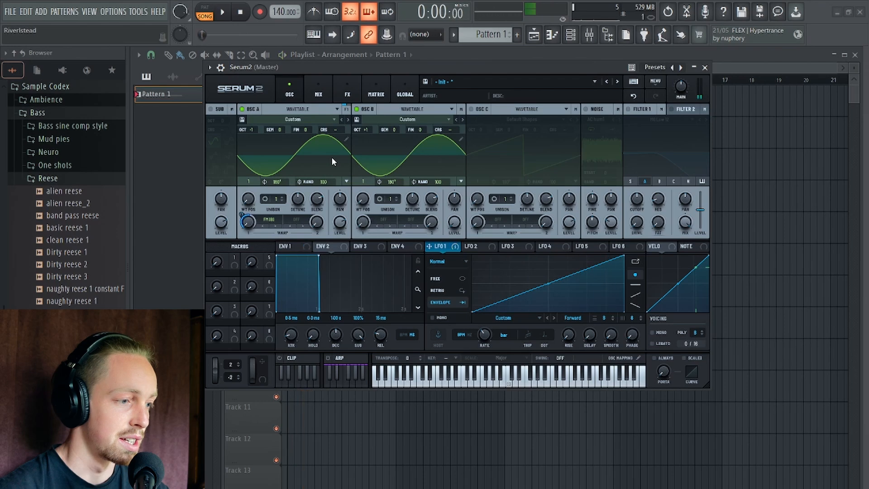
Switch oscillator A's first warp mode to PD (B) and play the pattern to hear phase distortion.
click(271, 219)
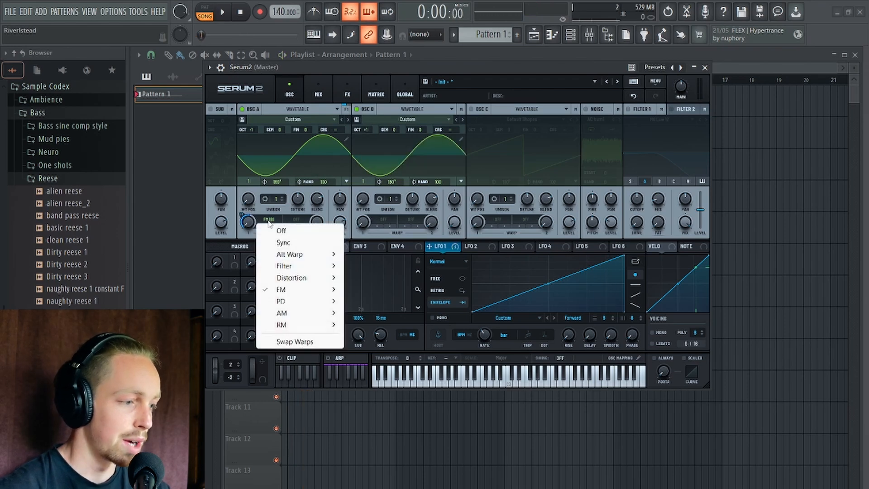
mouse_move(307, 306)
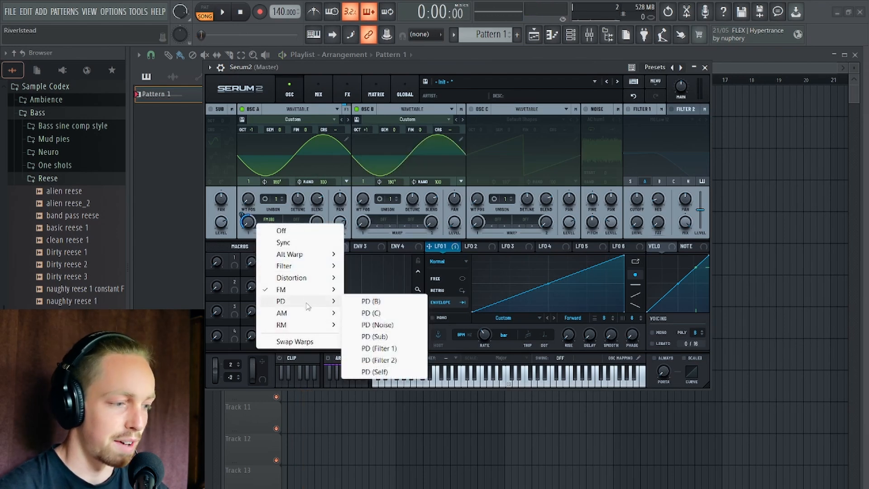
click(379, 302)
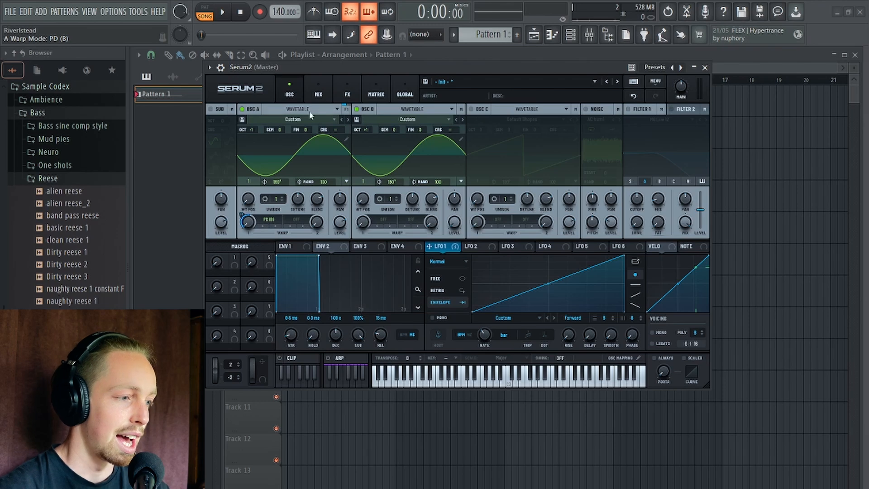
drag(359, 63, 364, 87)
key(space)
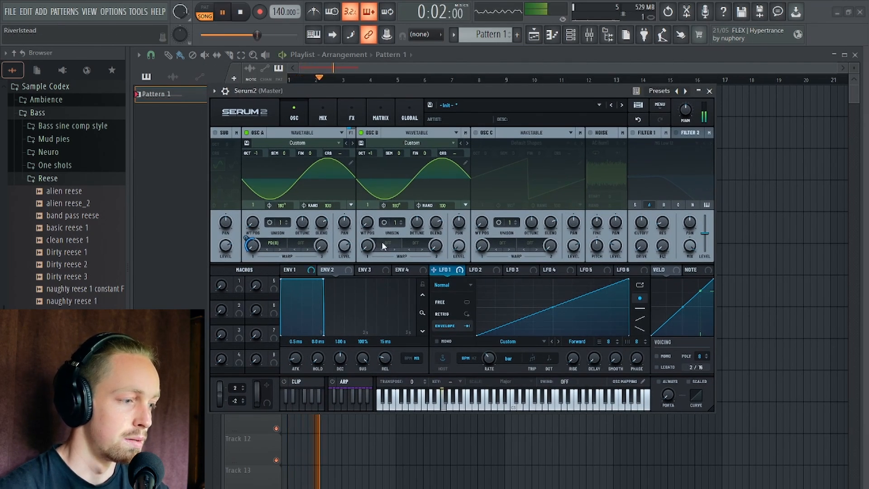
key(space)
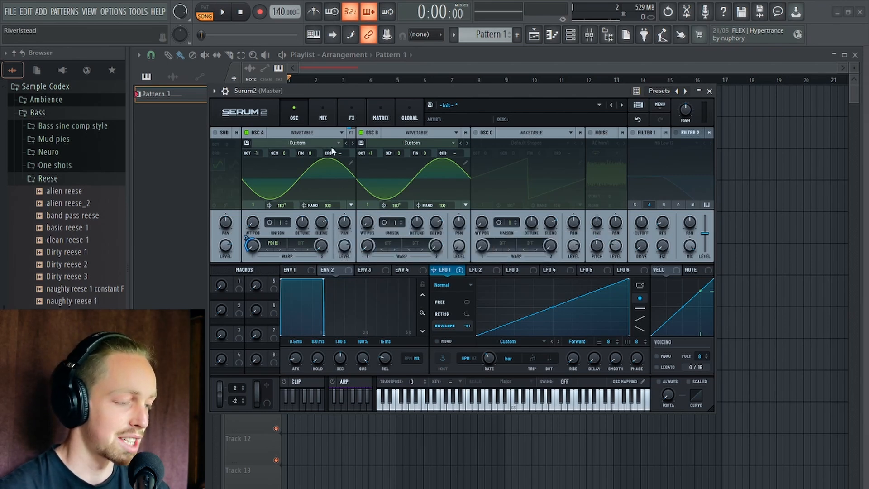
Shift oscillator A's phase to about 240° to demonstrate moving the waveform's starting point.
mouse_move(282, 205)
mouse_down()
mouse_move(281, 225)
mouse_move(285, 205)
mouse_move(288, 213)
mouse_up()
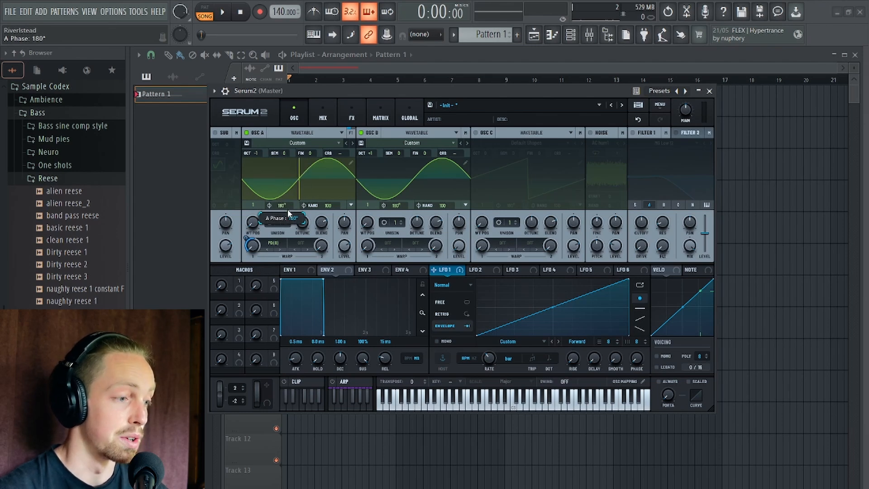
drag(287, 209, 287, 190)
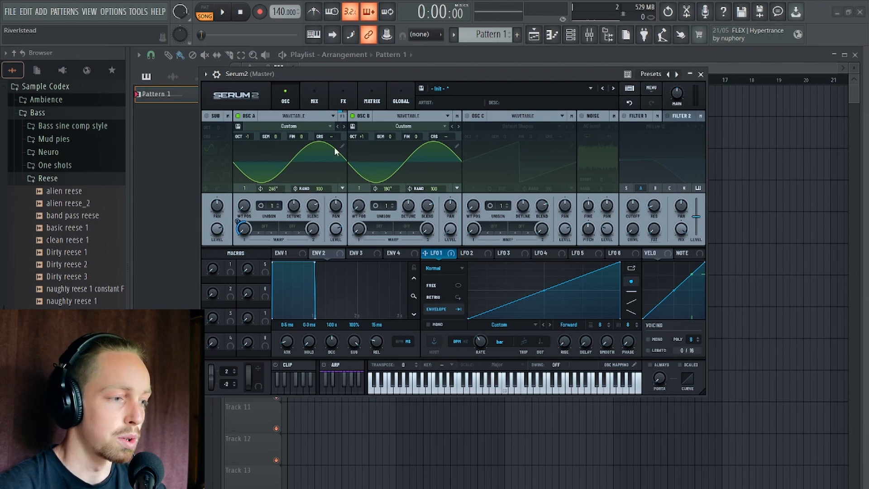
drag(388, 76, 431, 62)
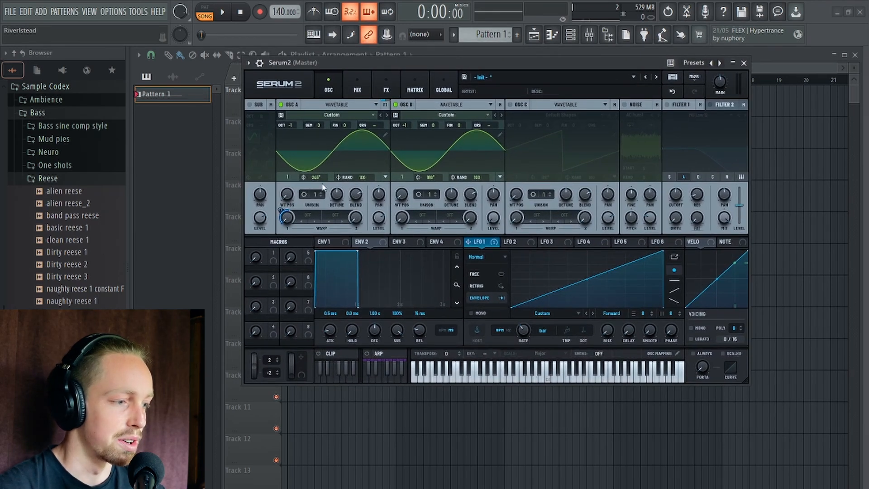
Reset oscillator A's phase to 180° and remove all modulators from its warp amount.
drag(315, 177, 319, 202)
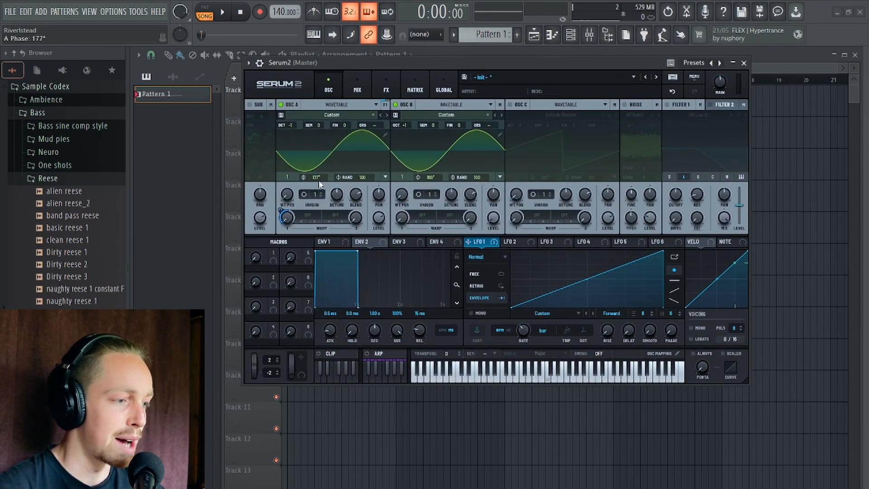
right_click(316, 177)
click(355, 277)
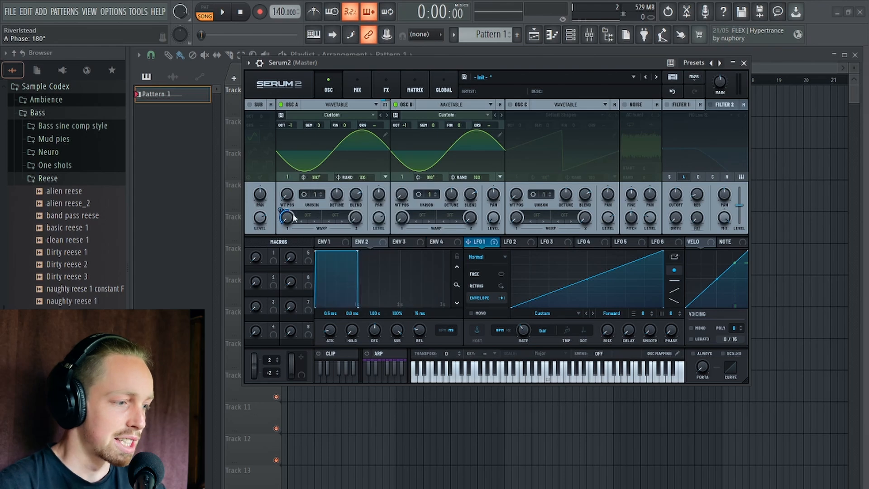
right_click(286, 217)
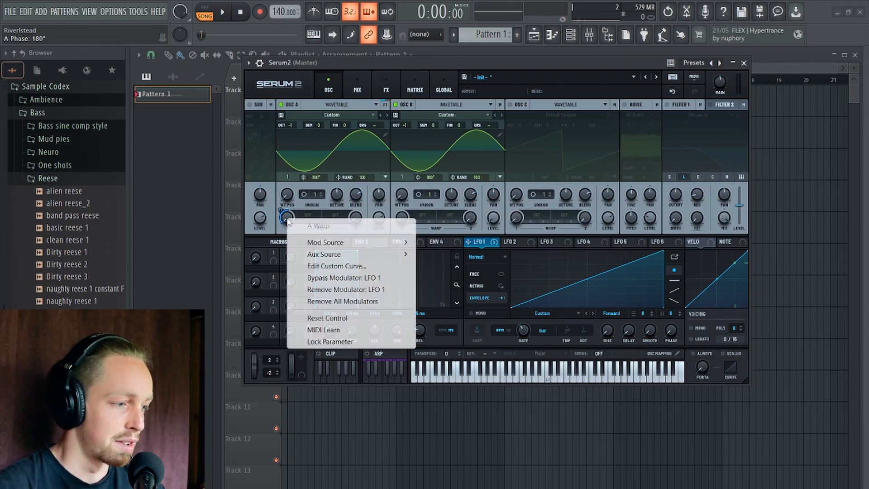
click(348, 301)
Assign OSC B as the modulation source for oscillator A's phase.
right_click(319, 178)
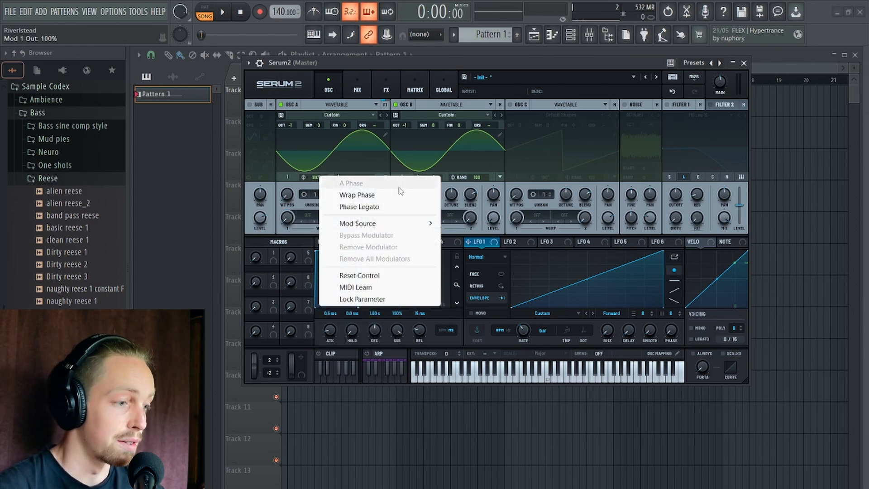
mouse_move(428, 224)
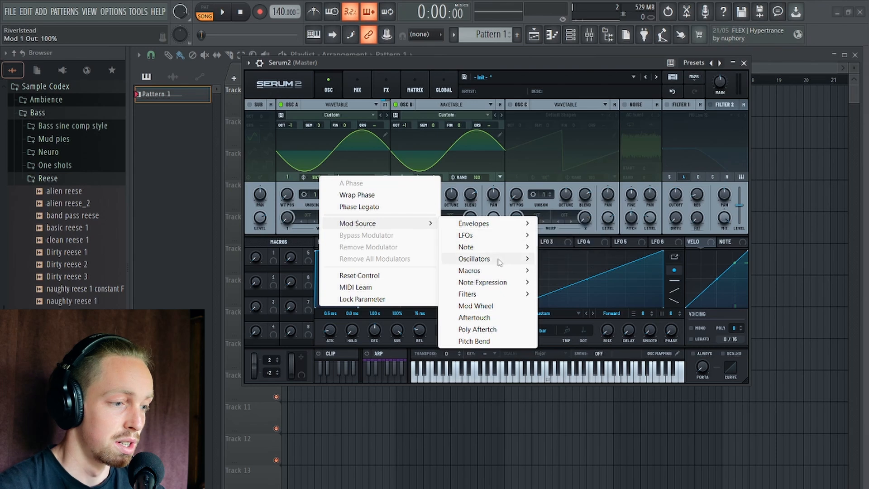
mouse_move(498, 259)
click(588, 285)
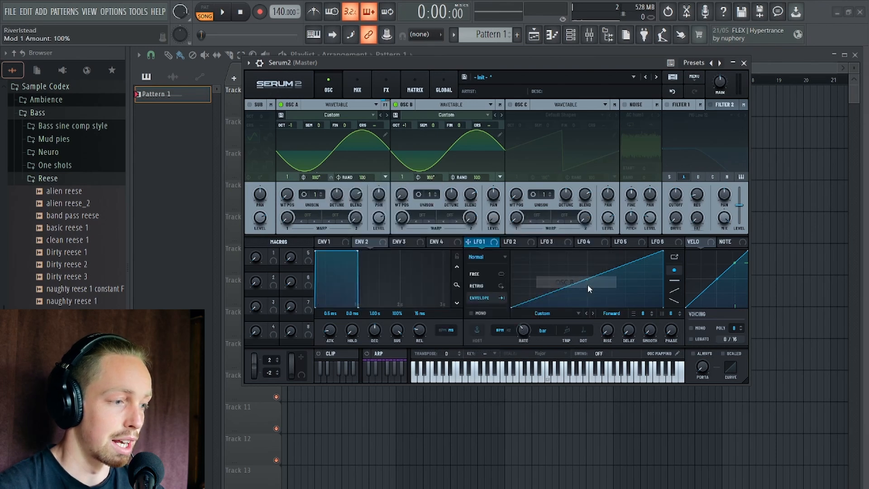
Lower the OSC B to A Phase modulation amount to a small positive value in the matrix and audition the pattern.
click(415, 87)
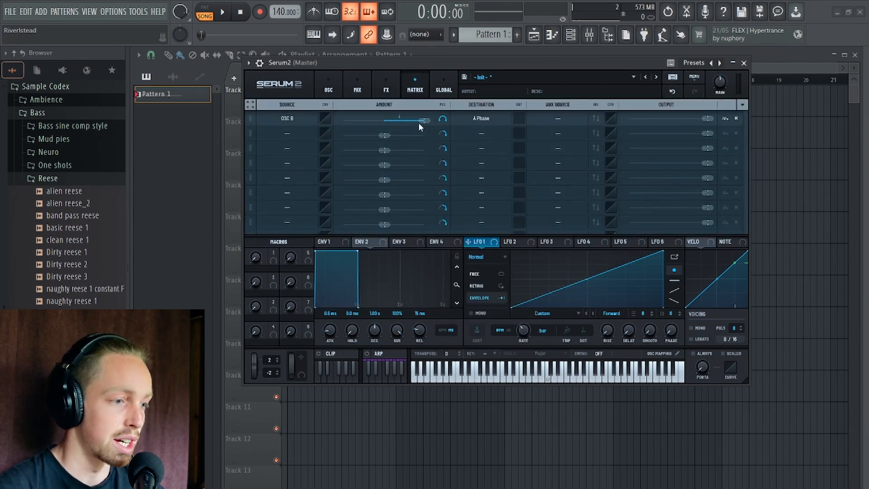
drag(422, 121, 395, 122)
key(space)
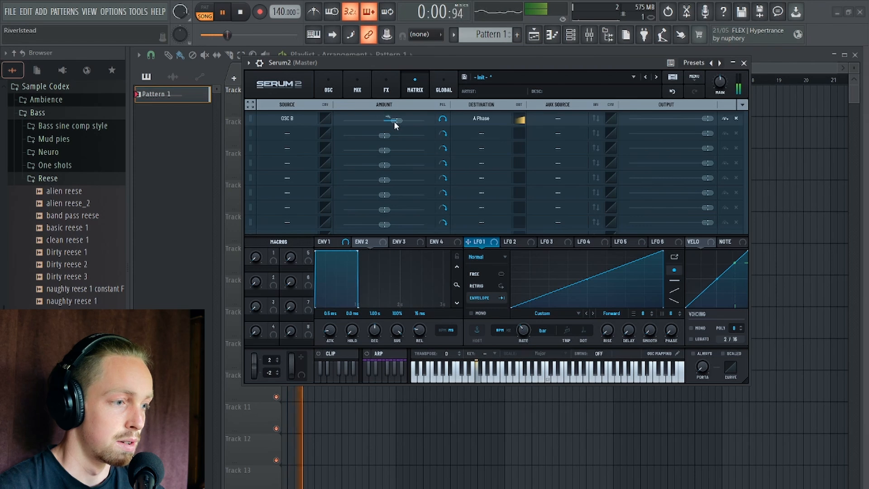
key(space)
click(443, 119)
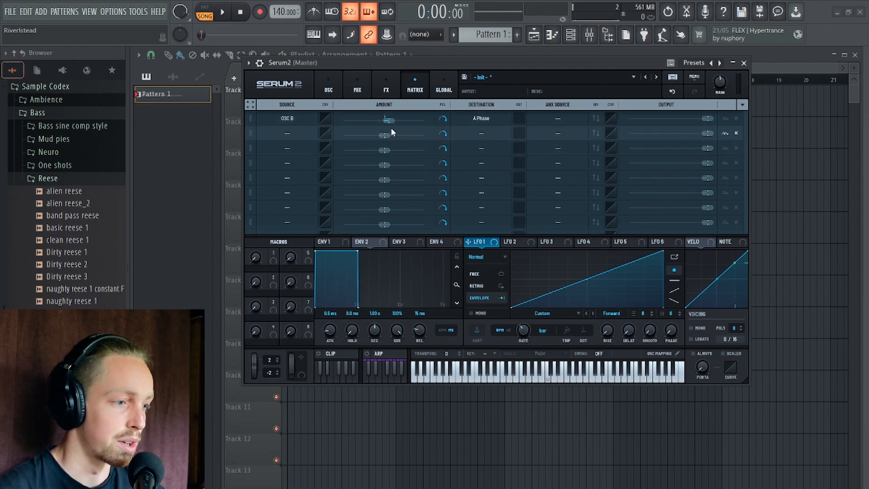
Turn the OSC B to A Phase modulation amount slightly negative during playback and audition the pattern again.
key(space)
drag(391, 121, 374, 121)
key(space)
key(space)
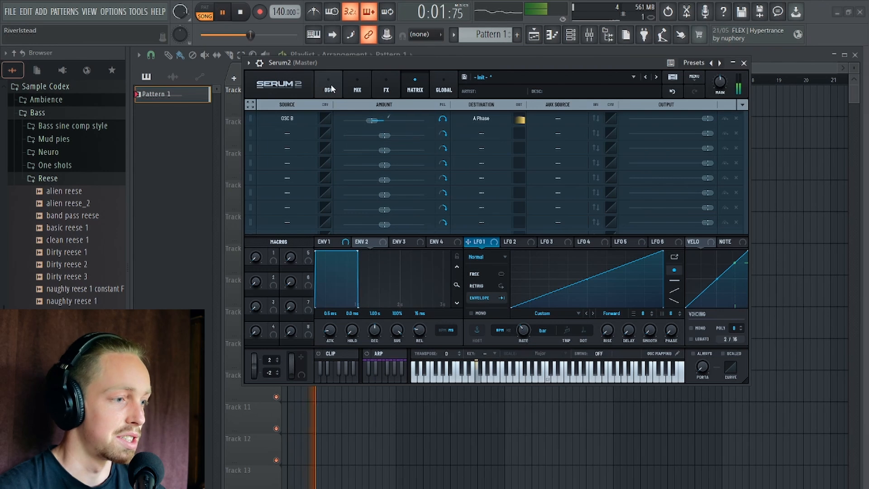
click(330, 86)
key(space)
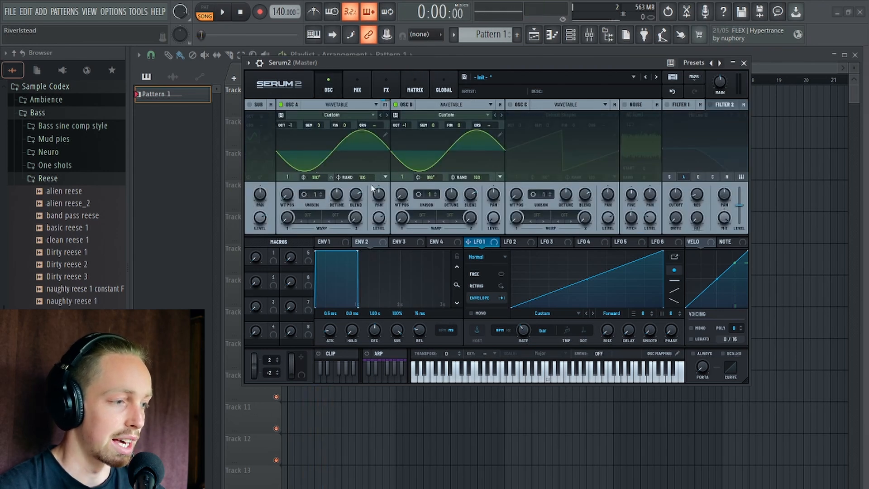
Remove all modulators from oscillator A's phase and assign OSC B as the modulation source for its coarse pitch.
right_click(319, 181)
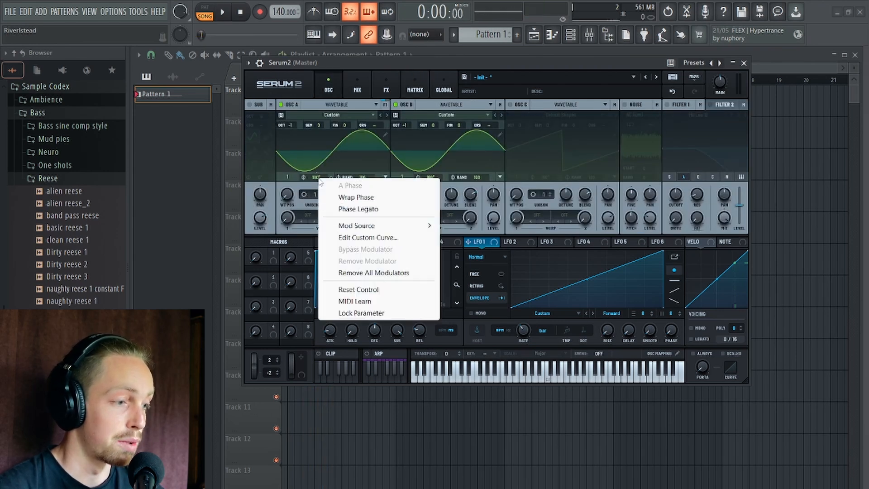
click(374, 273)
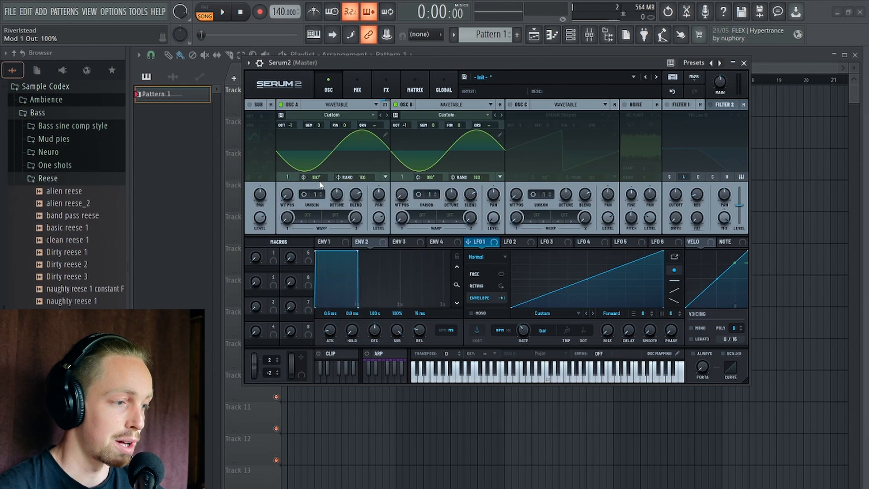
right_click(368, 126)
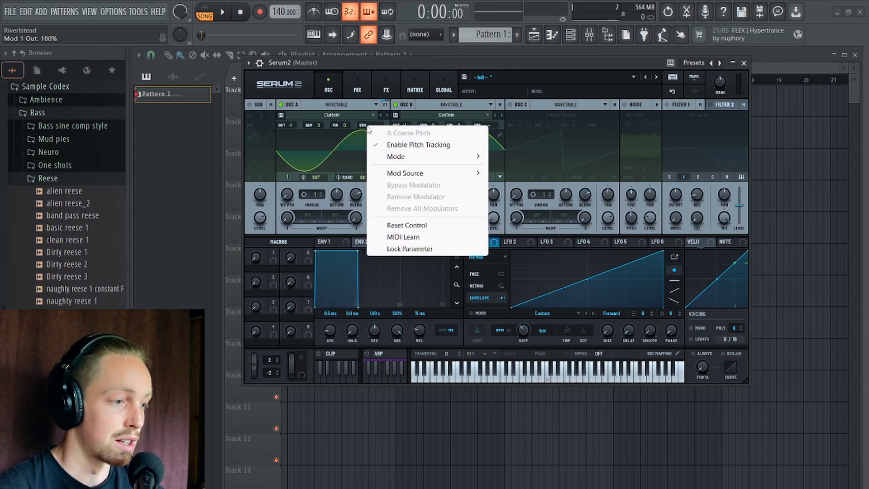
mouse_move(428, 180)
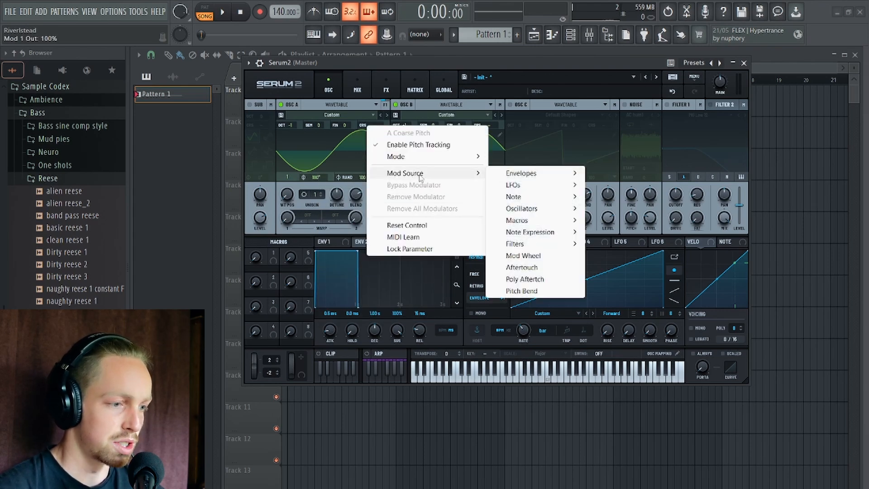
mouse_move(537, 214)
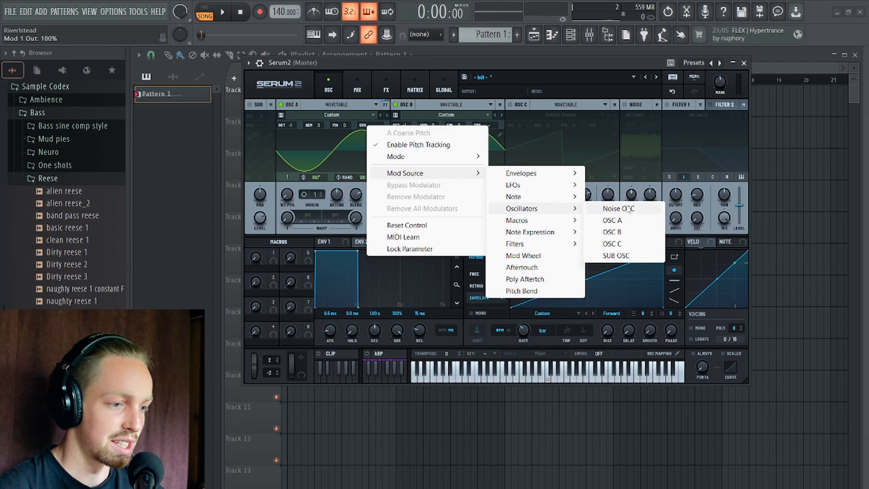
click(623, 232)
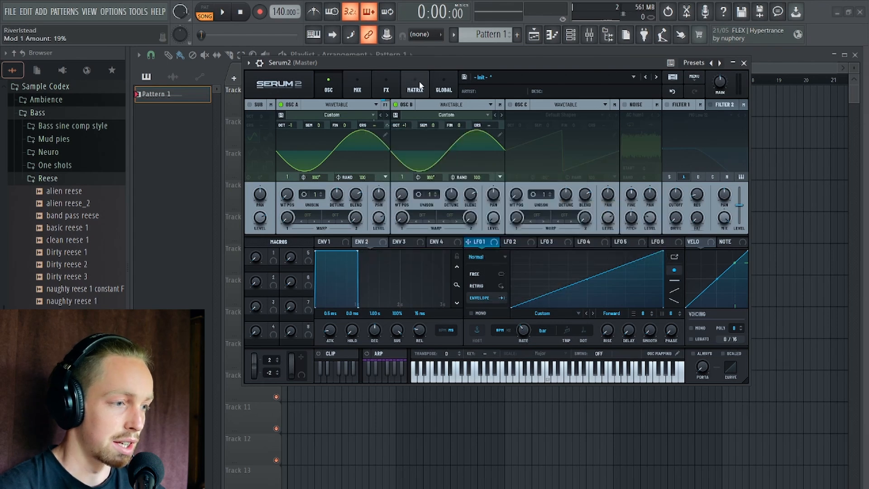
Raise the OSC B to A Coarse Pitch modulation amount to 55% in the matrix and audition the pattern repeatedly.
click(416, 86)
drag(438, 62, 448, 94)
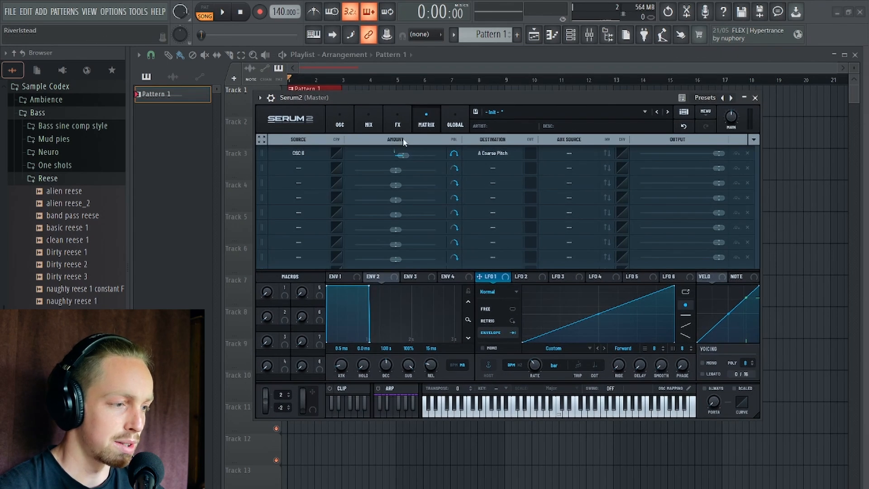
mouse_move(402, 157)
mouse_down()
mouse_move(435, 154)
mouse_move(405, 155)
mouse_move(416, 155)
mouse_up()
key(space)
key(space)
key(space)
key(space)
key(space)
key(space)
key(space)
key(space)
key(space)
key(space)
key(space)
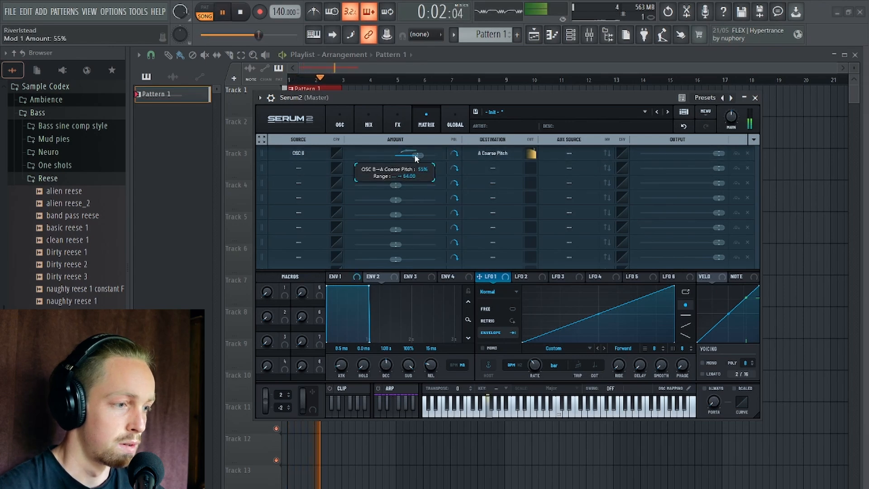
key(space)
Remove all modulators from oscillator A's coarse pitch.
click(340, 121)
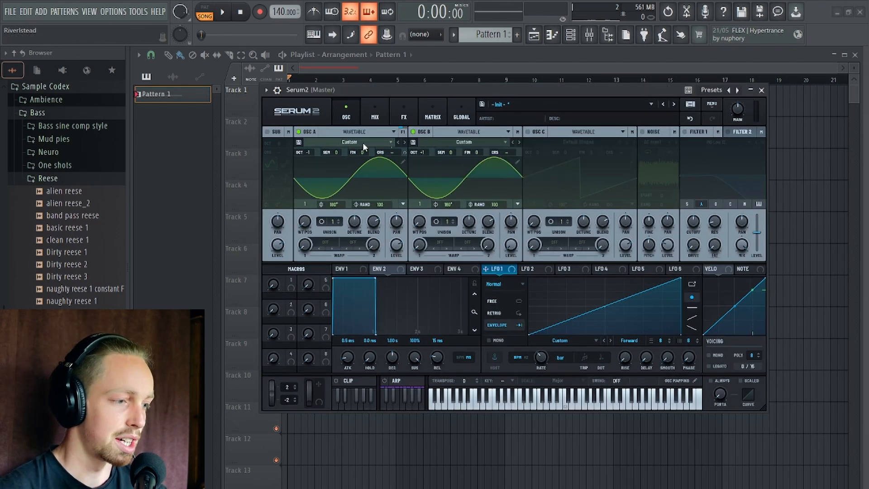
right_click(392, 152)
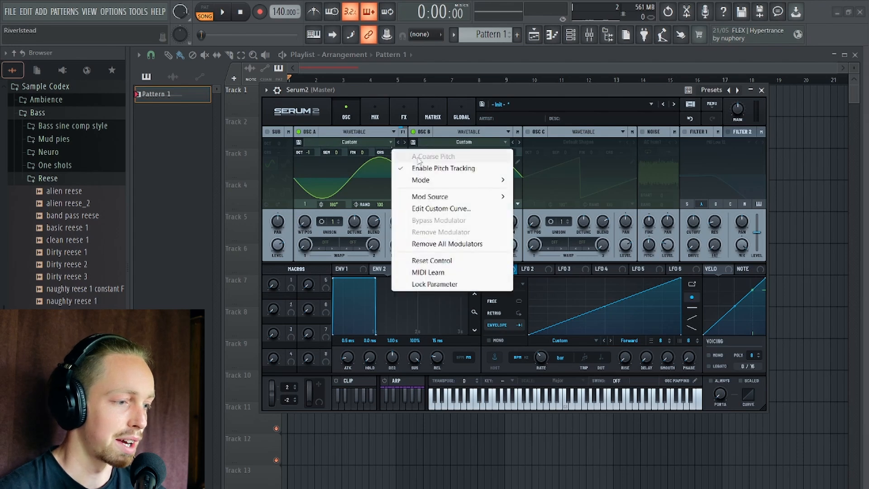
click(453, 242)
Set oscillator A's first warp mode to FM (B) and modulate its amount with LFO 1, auditioning the sweep briefly.
click(326, 243)
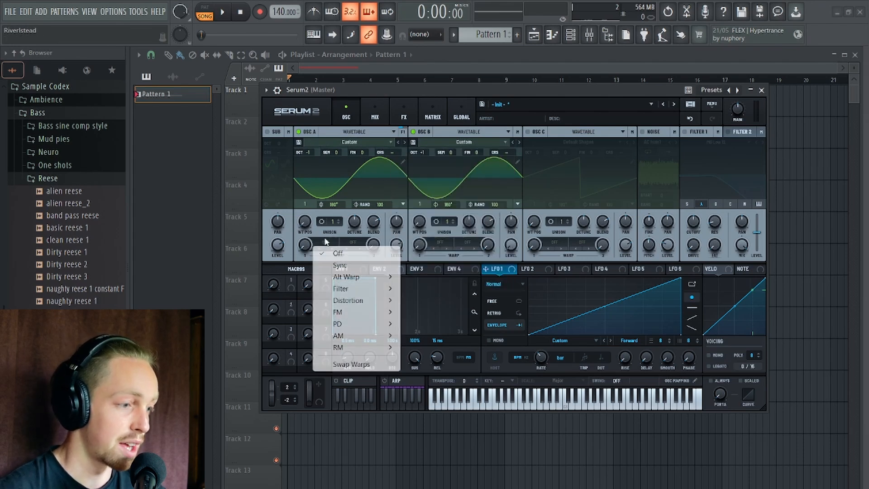
mouse_move(390, 322)
click(429, 312)
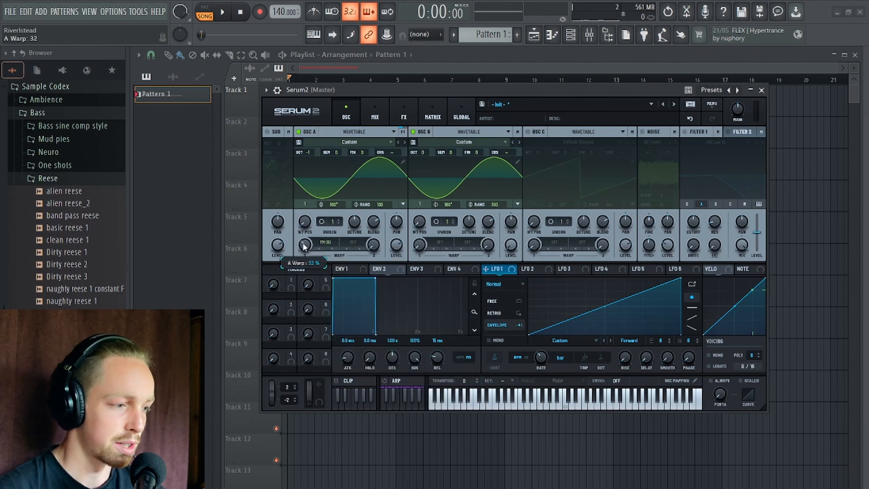
drag(503, 270, 301, 254)
key(space)
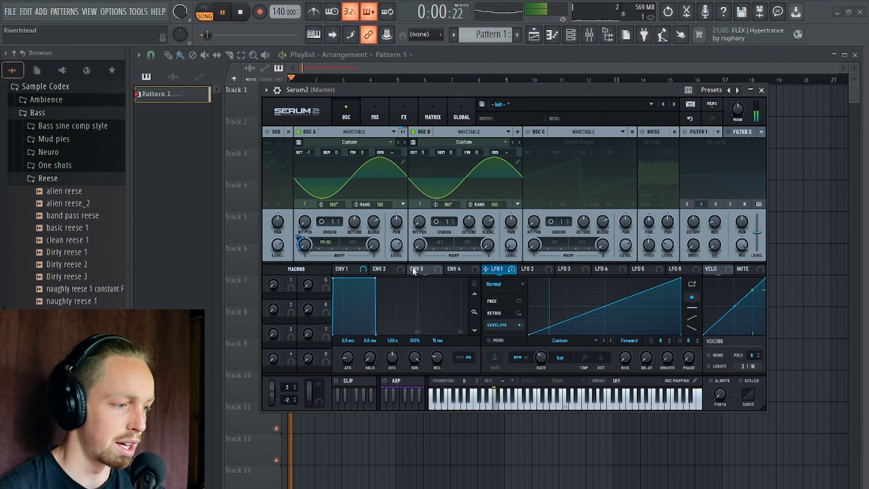
key(space)
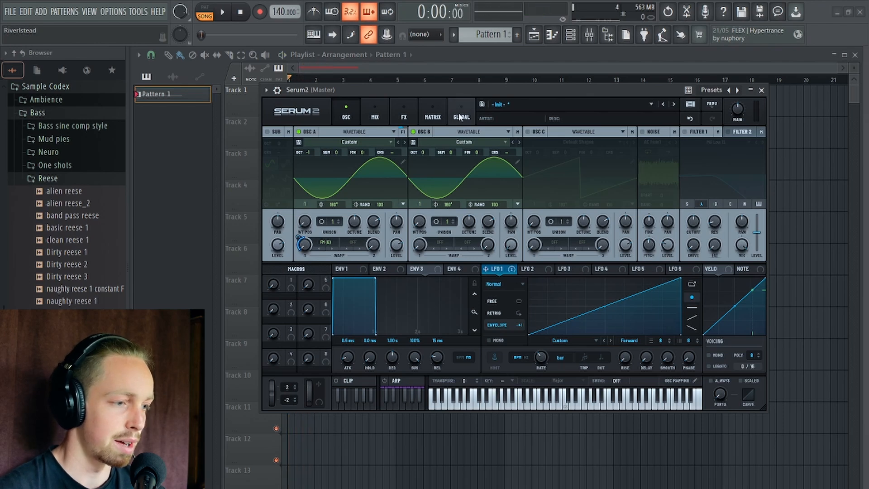
Set the synth's global quality to Ultra and audition the FM sweep.
click(460, 116)
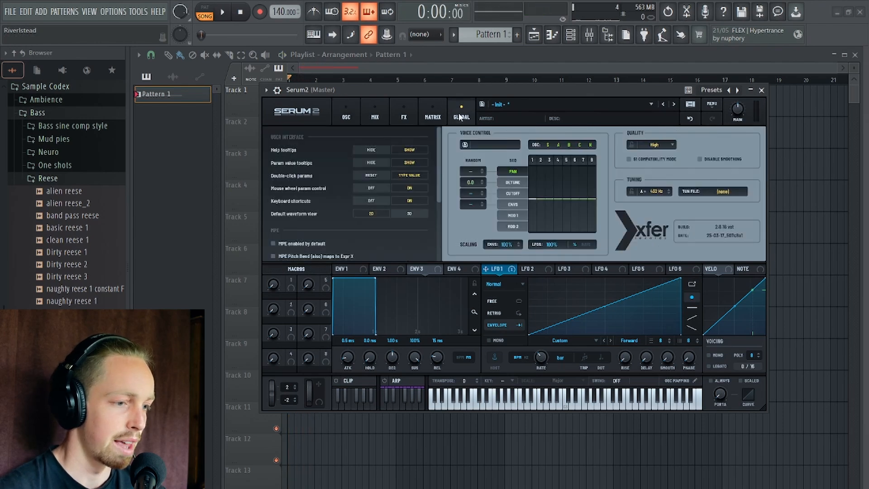
click(655, 145)
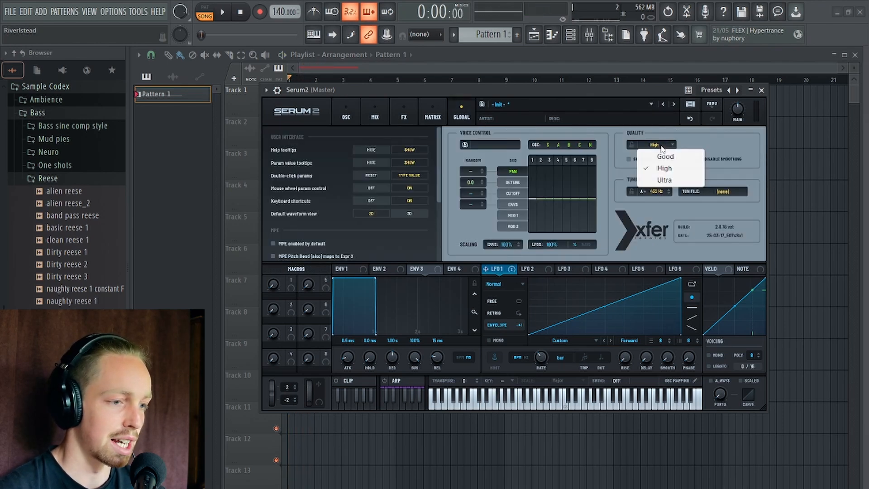
click(663, 180)
mouse_move(415, 86)
mouse_down()
mouse_move(415, 75)
mouse_move(416, 86)
mouse_up()
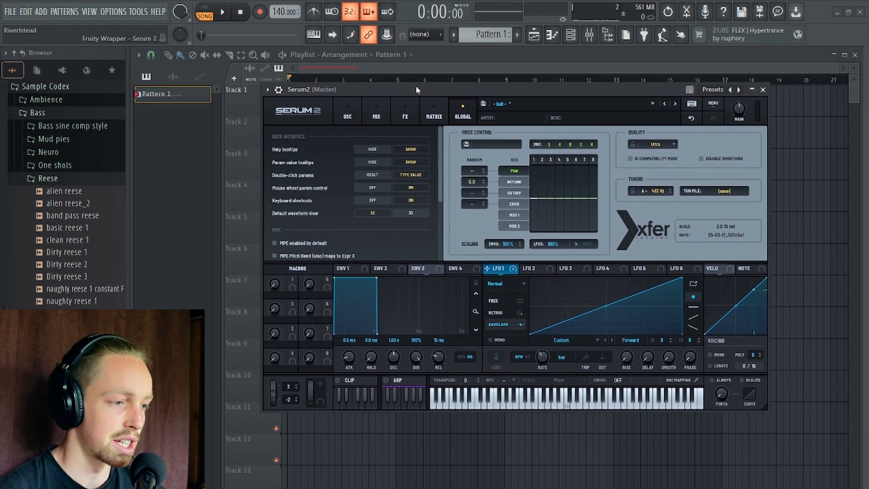
key(space)
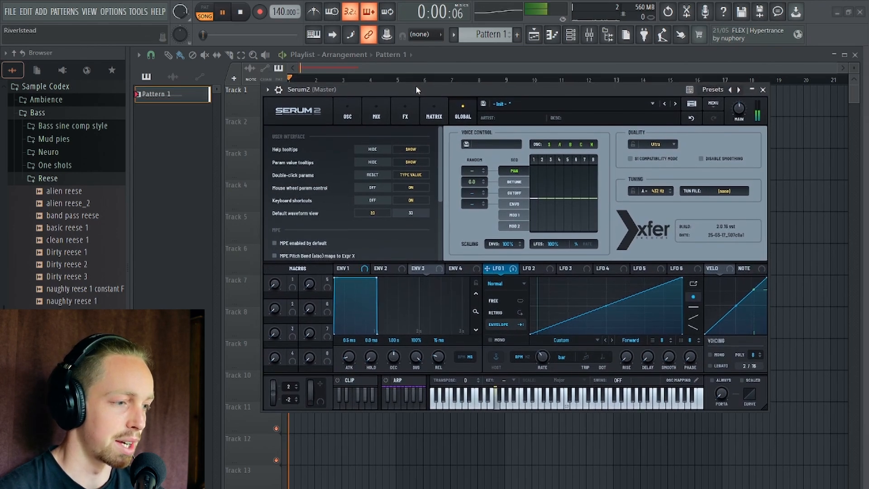
key(space)
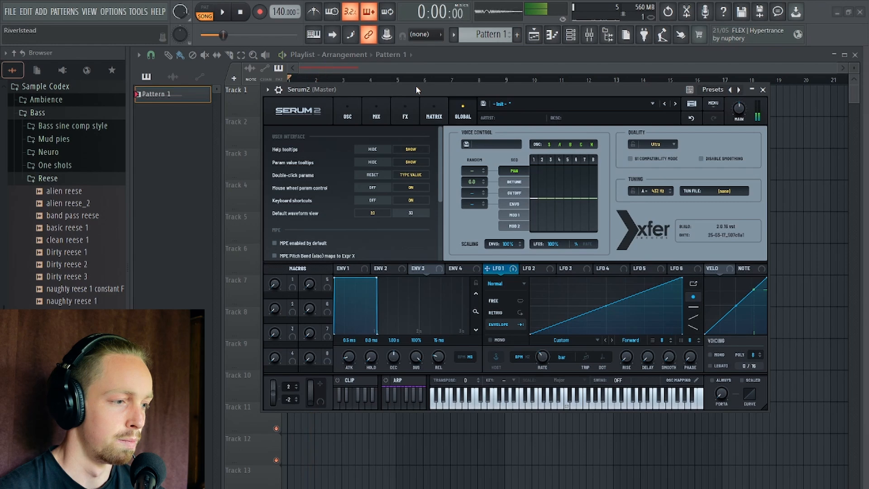
Switch oscillator A's FM (B) warp to the Exp type and audition the pattern.
click(345, 118)
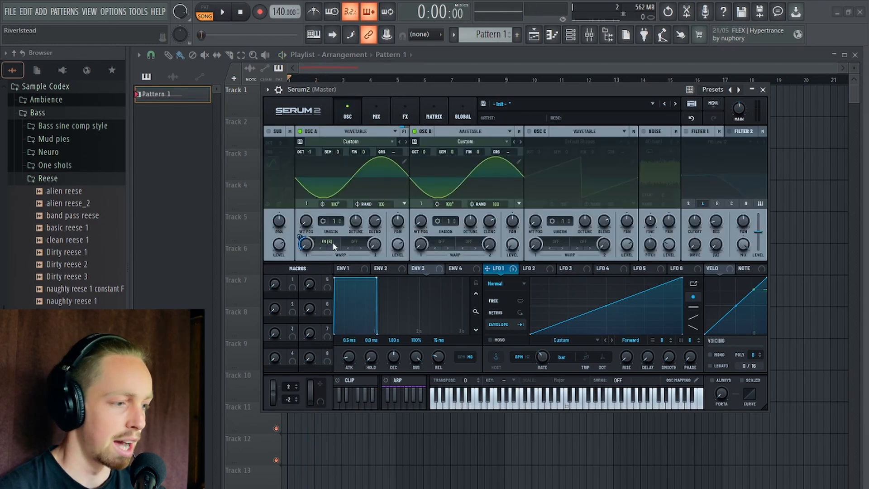
click(326, 241)
mouse_move(354, 315)
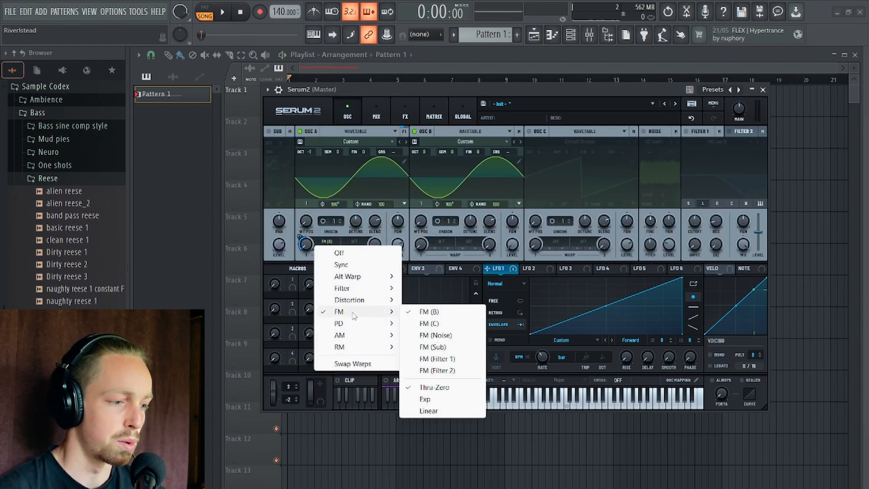
click(446, 399)
key(space)
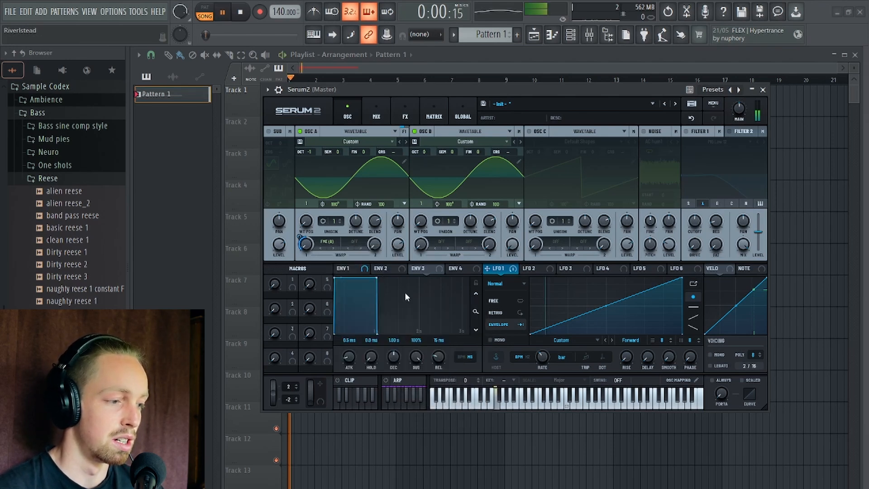
key(space)
Switch oscillator A's FM (B) warp to the Linear type and play the pattern to hear it.
click(321, 248)
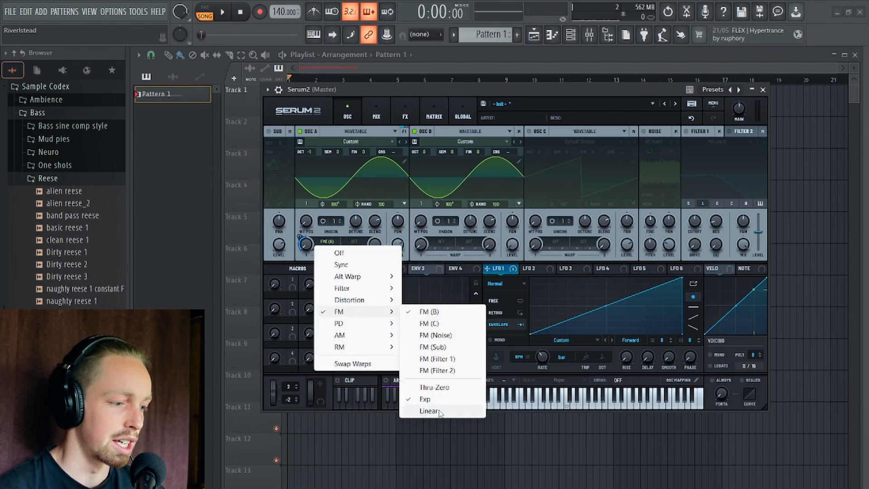
click(433, 411)
key(space)
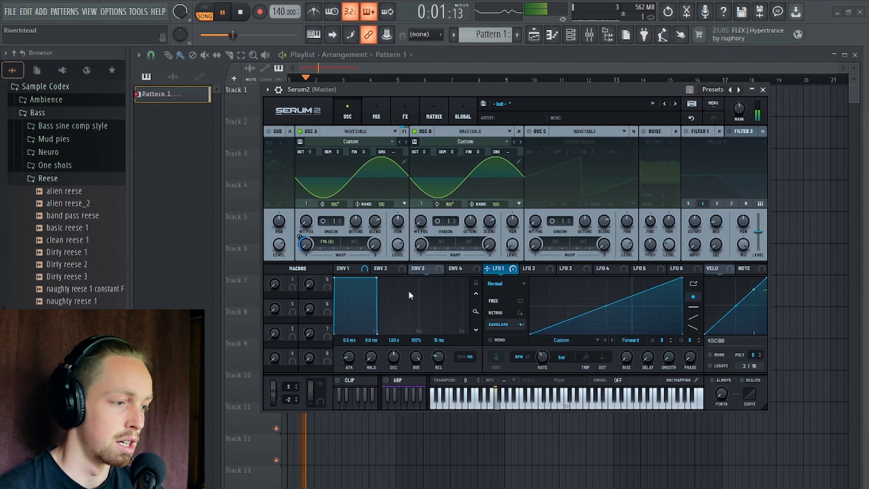
key(space)
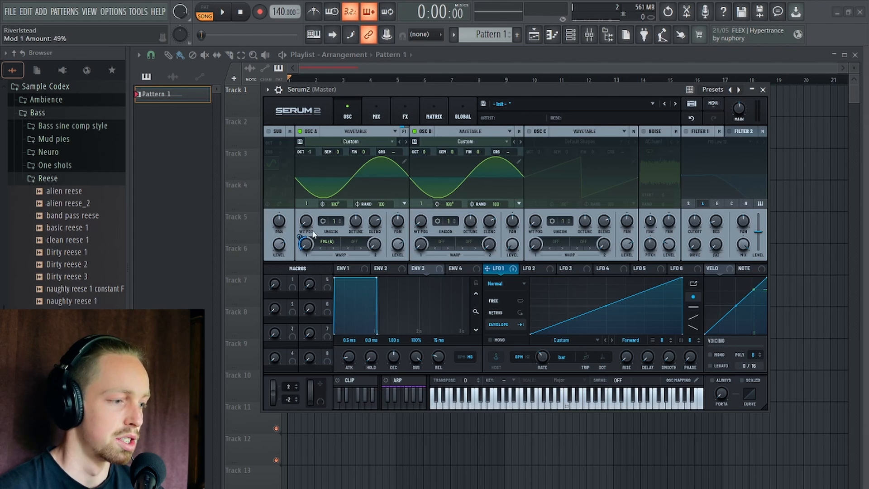
mouse_move(303, 239)
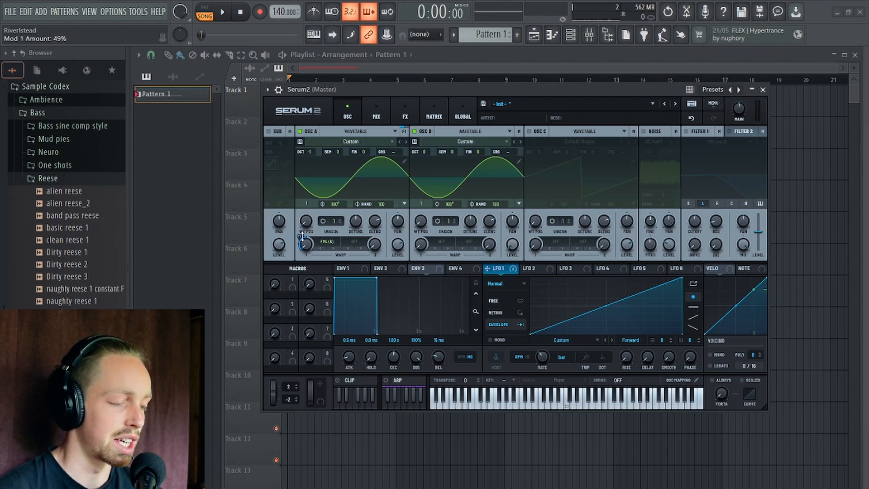
key(space)
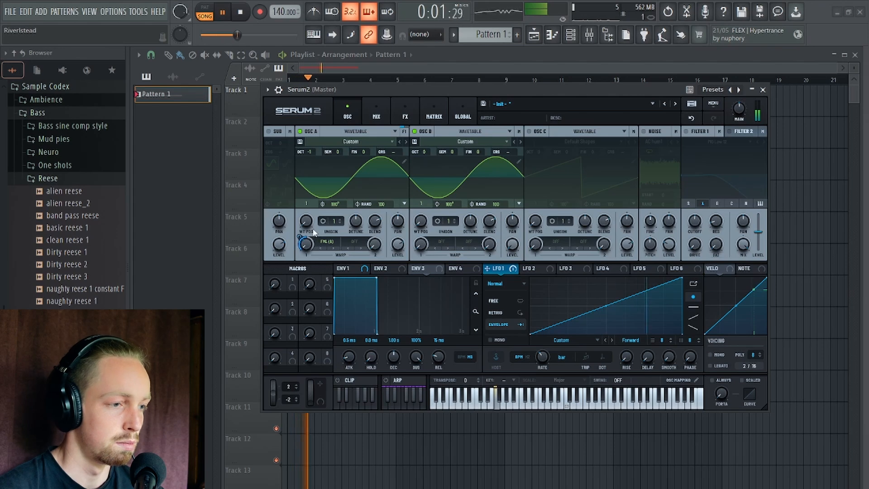
Stop playback, turn off oscillator A's first warp mode and disable oscillator B.
key(space)
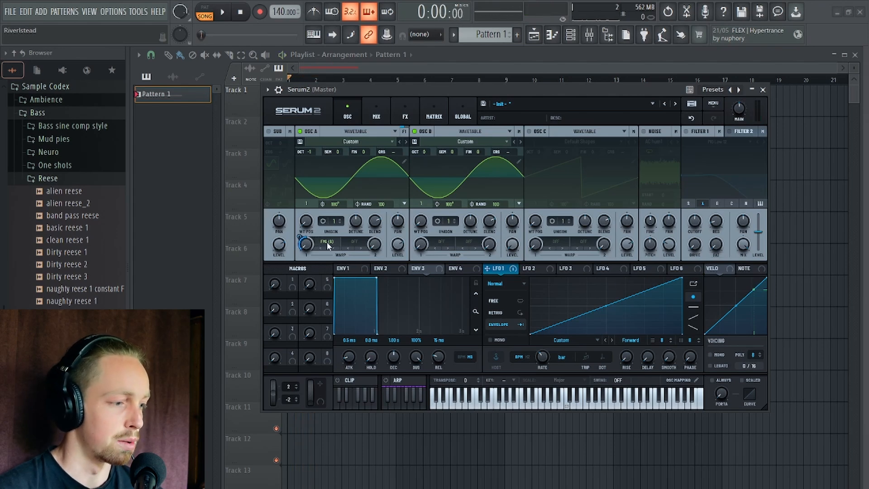
click(328, 245)
click(337, 248)
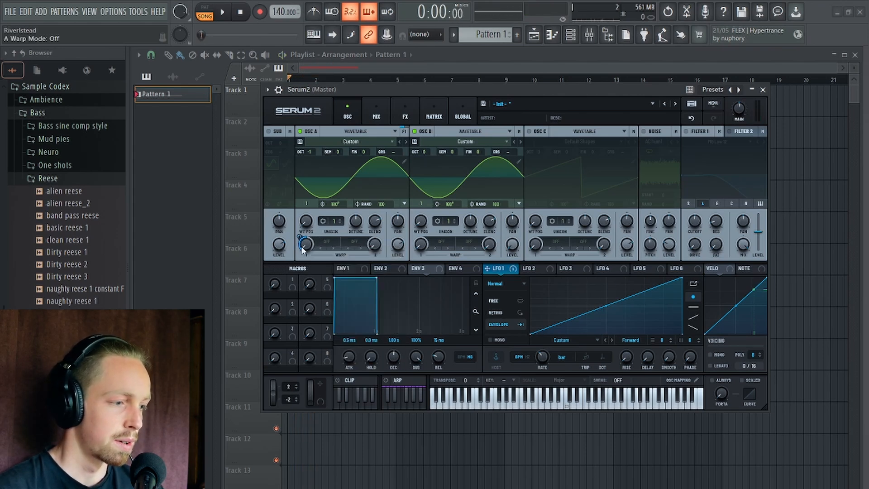
click(415, 130)
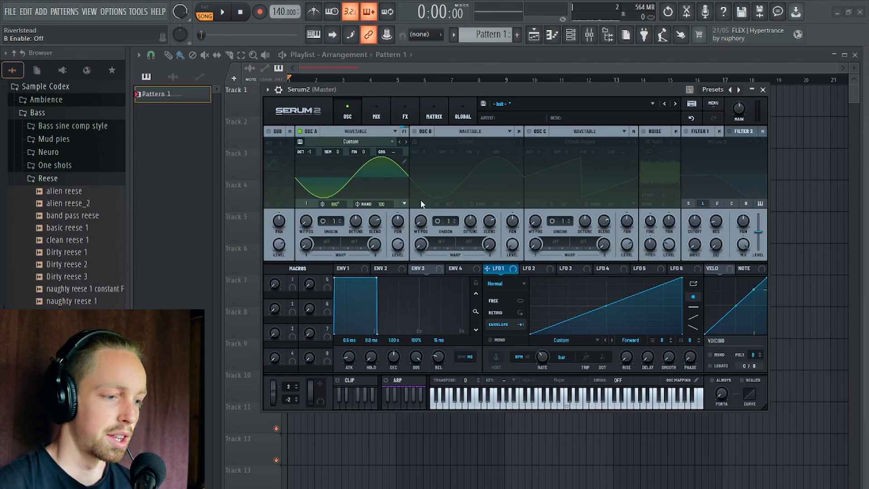
Switch LFO 1's rate from tempo-synced to Hz, keeping its ramp rising linearly.
click(525, 356)
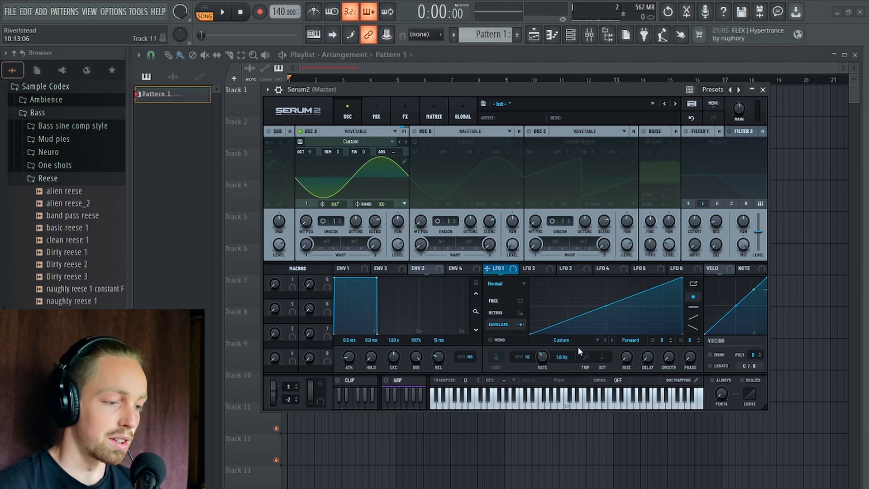
double_click(568, 292)
drag(568, 291, 608, 306)
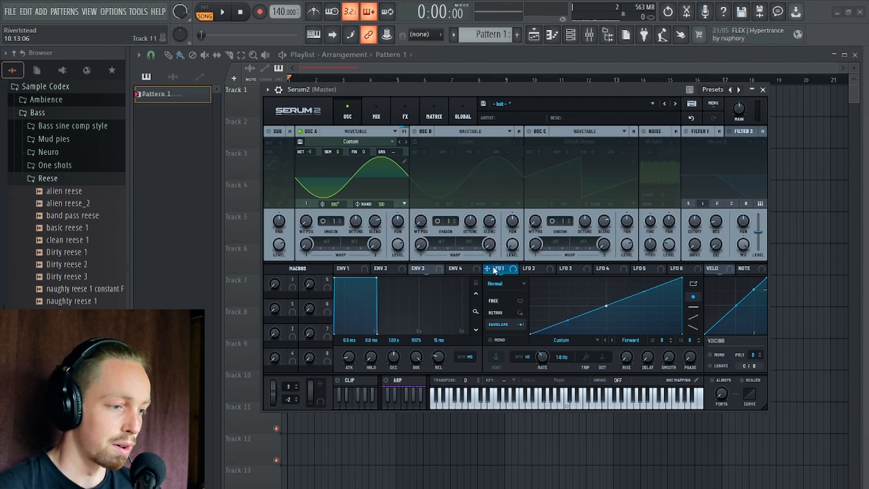
Modulate oscillator A's coarse pitch with LFO 1 at about 85% and play the pattern to hear it.
drag(494, 269, 393, 154)
right_click(392, 156)
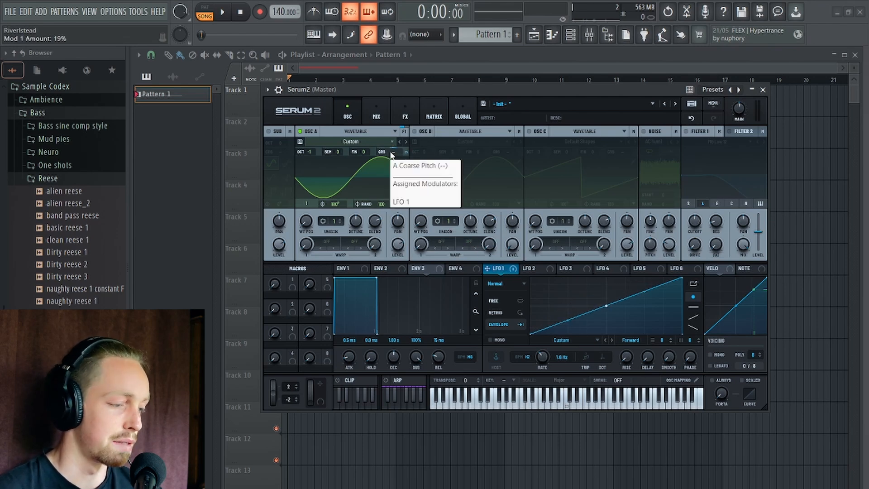
click(405, 152)
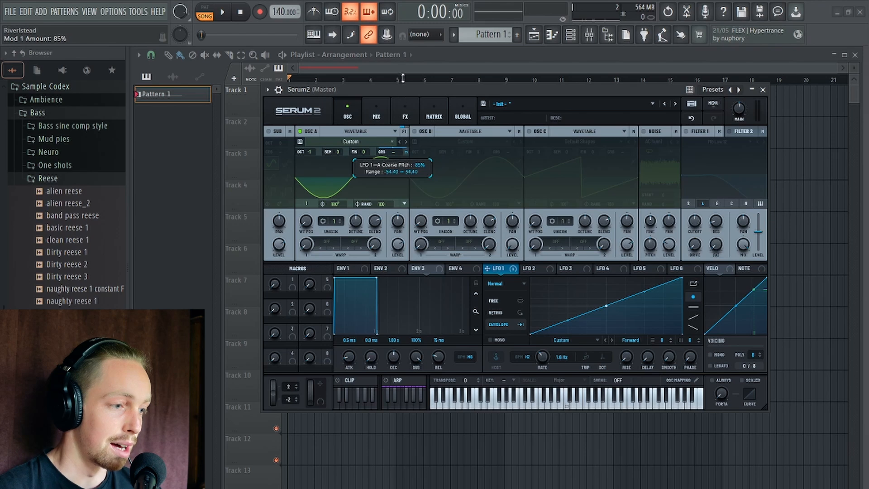
key(space)
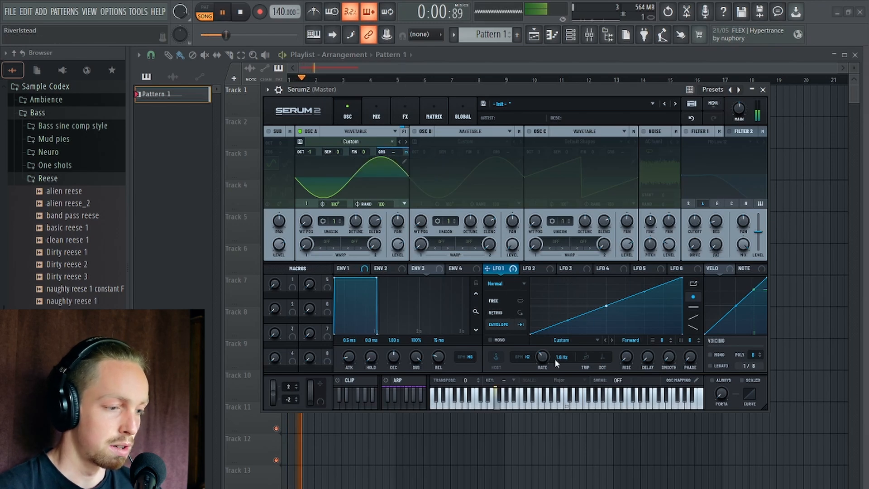
key(space)
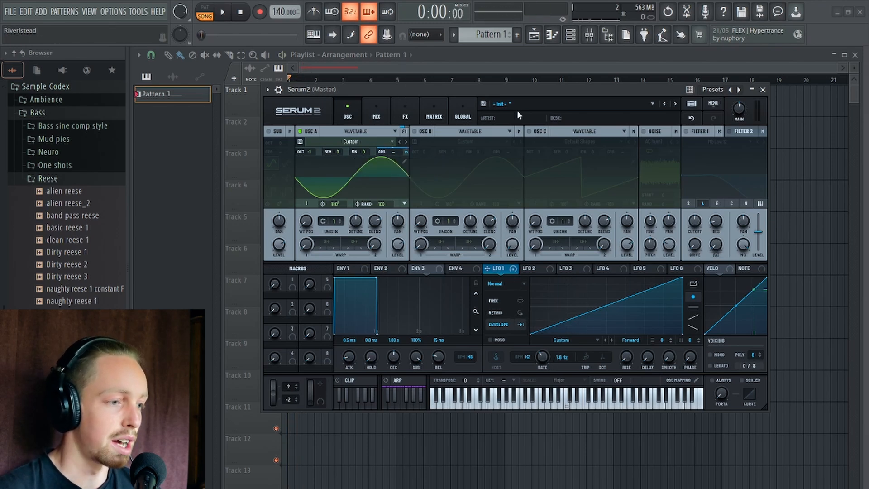
Bend LFO 1's ramp upward, set it to Retrig at 2.8 Hz and audition the pitch modulation.
drag(524, 87, 518, 80)
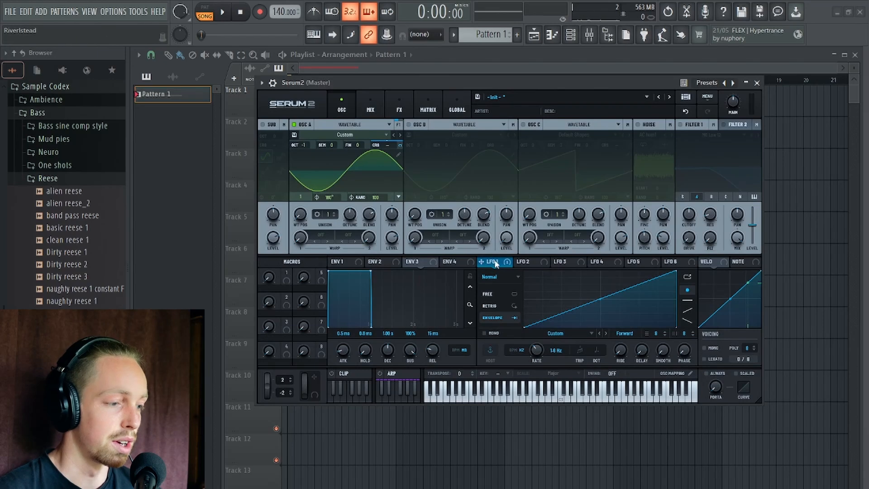
drag(601, 298, 598, 291)
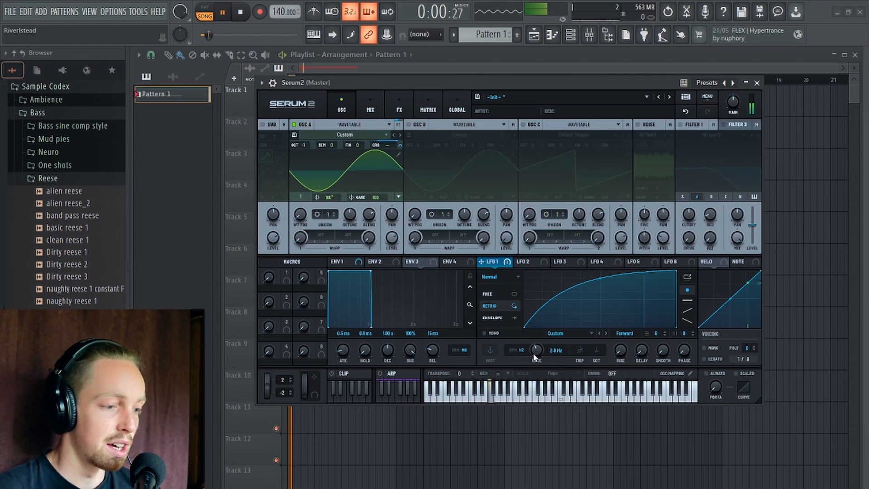
drag(536, 352, 537, 357)
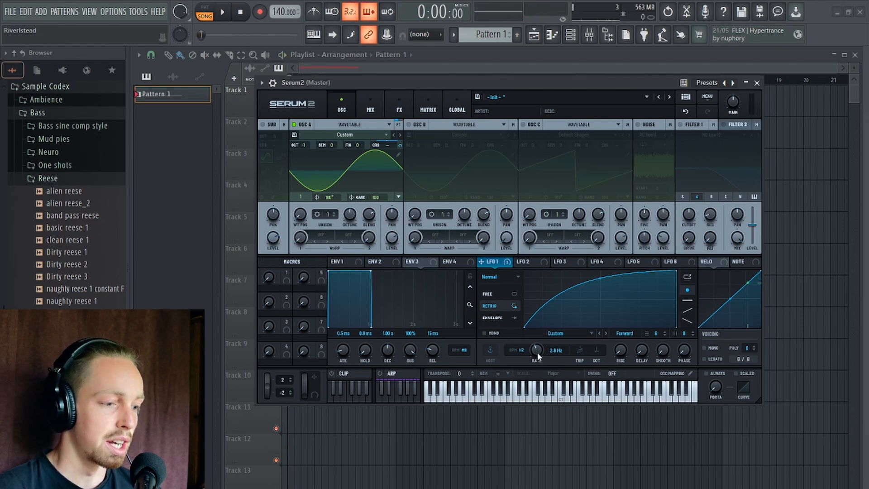
key(space)
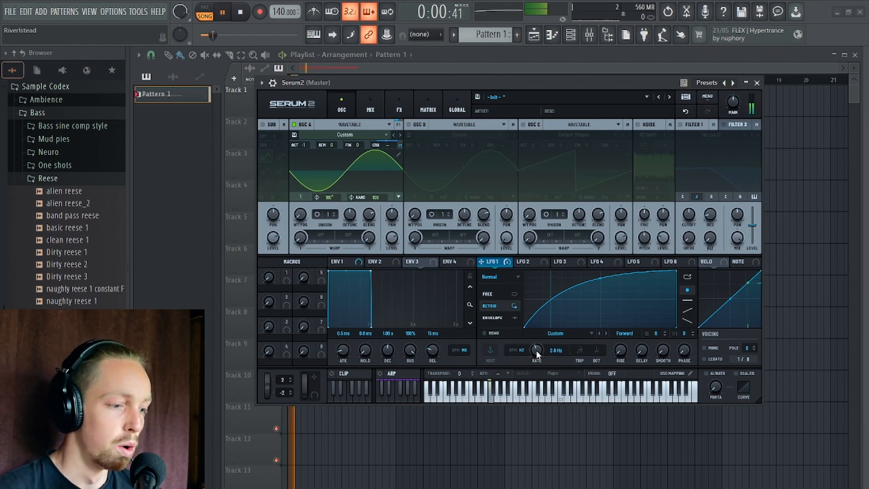
Raise LFO 1's rate to 27.9 Hz and on to 43.0 Hz, auditioning the faster pitch modulation.
drag(536, 351, 537, 332)
key(space)
key(space)
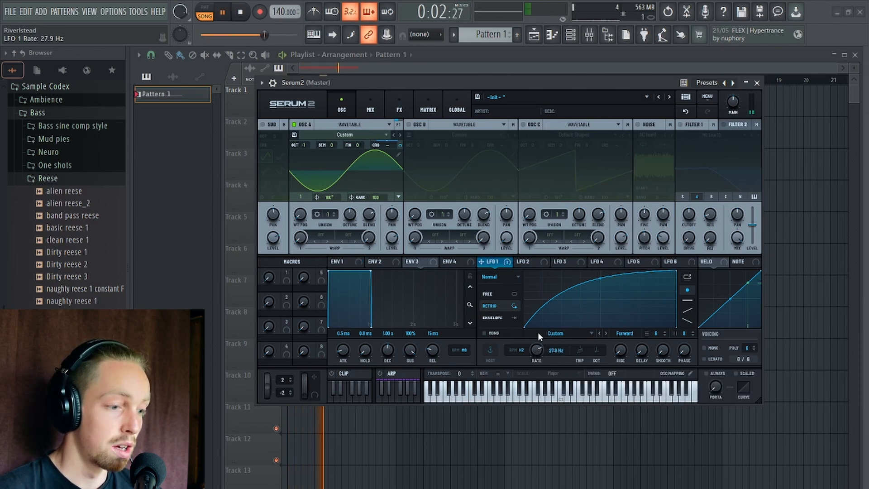
key(space)
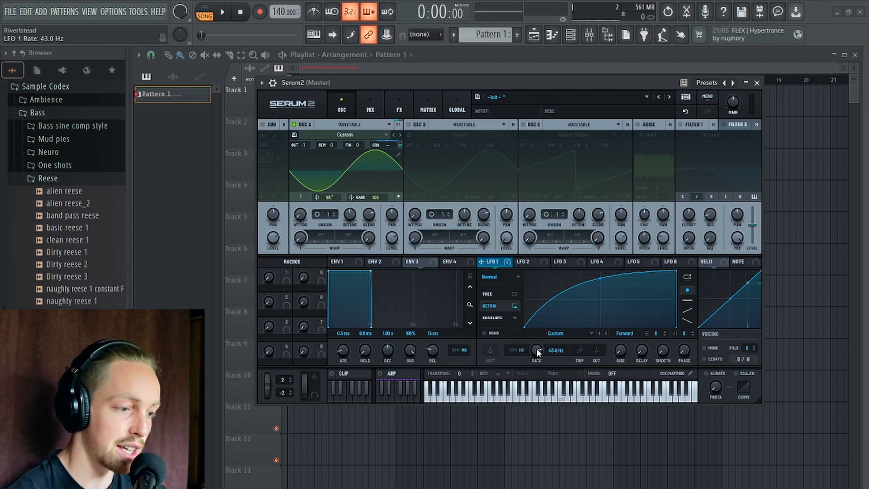
Adjust the depth of LFO 1's modulation on oscillator A's coarse pitch and audition the pattern.
drag(540, 78, 568, 74)
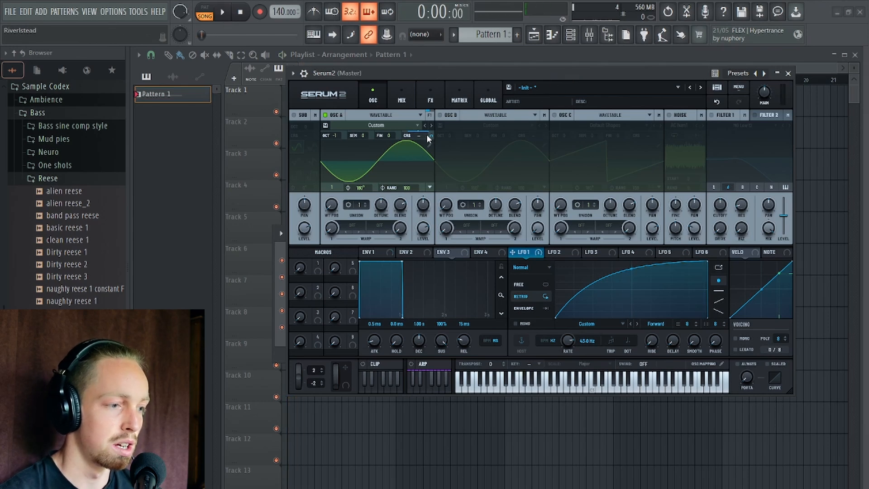
mouse_move(429, 141)
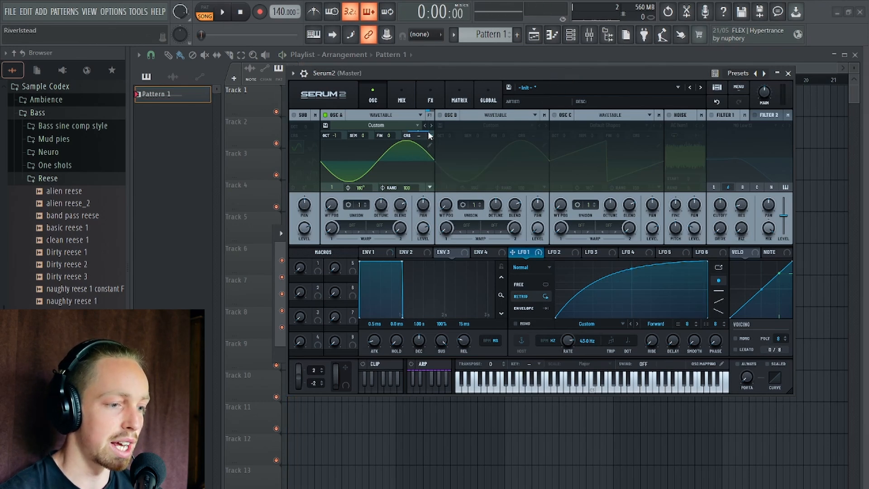
mouse_move(433, 136)
mouse_down()
mouse_move(433, 148)
mouse_move(434, 127)
mouse_move(434, 138)
mouse_up()
key(space)
Try giving LFO 1 a curved falling tail with an earlier peak, audition it and soften the rising curve.
key(space)
key(space)
key(space)
drag(706, 263, 671, 241)
drag(690, 290, 689, 299)
key(space)
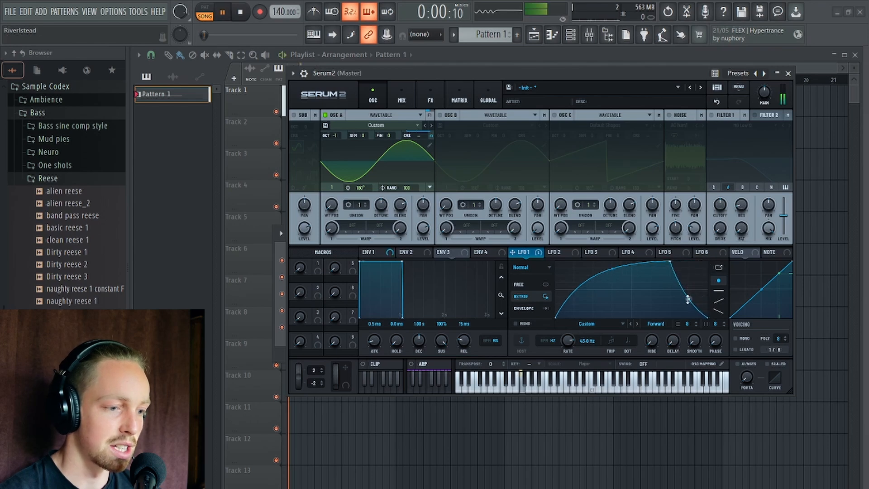
mouse_move(612, 268)
mouse_down()
mouse_move(615, 286)
mouse_move(612, 261)
mouse_move(609, 279)
mouse_up()
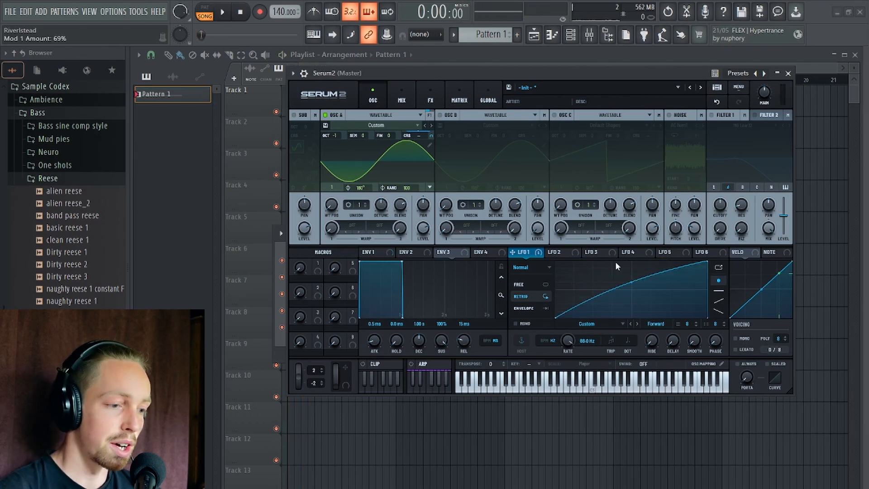
Reshape LFO 1 into a falling curve at 1.3 Hz, adjust its coarse pitch depth and audition the pattern.
drag(568, 341, 568, 345)
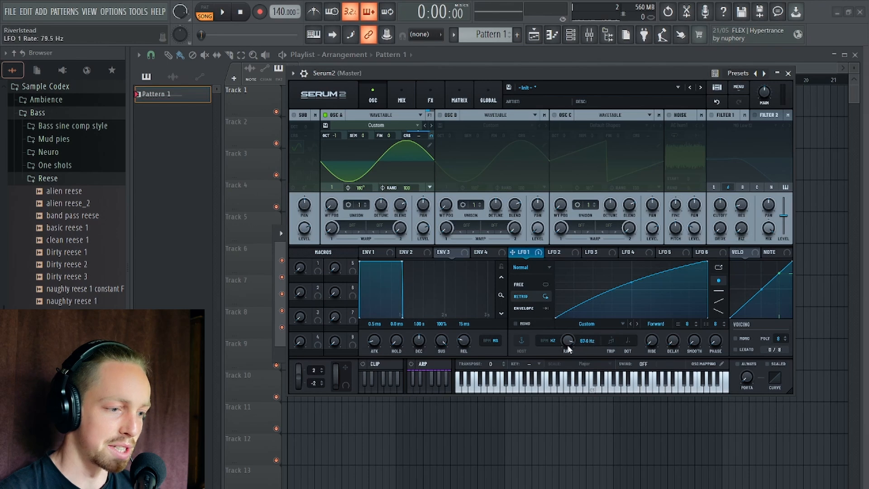
drag(708, 261, 501, 126)
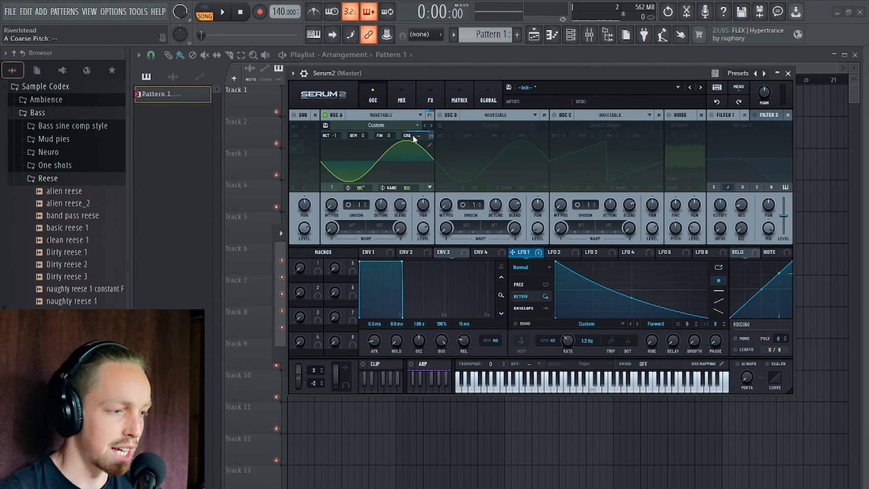
right_click(413, 137)
click(413, 137)
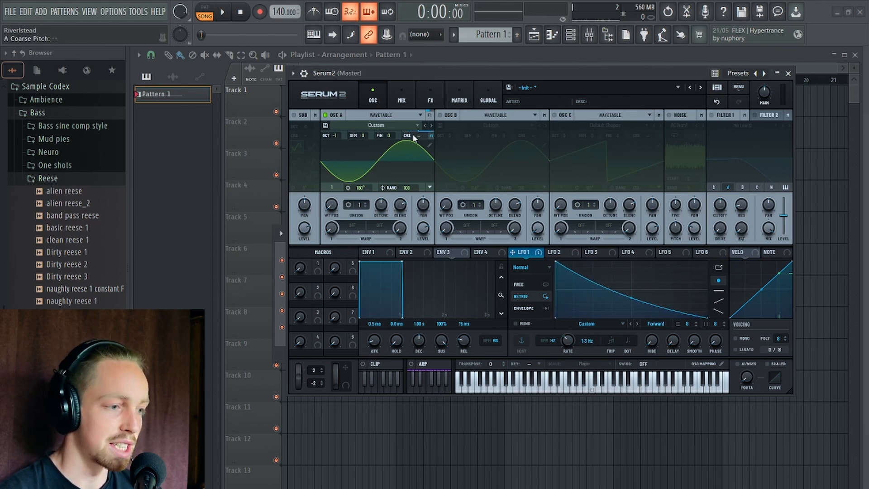
drag(431, 136, 431, 137)
key(space)
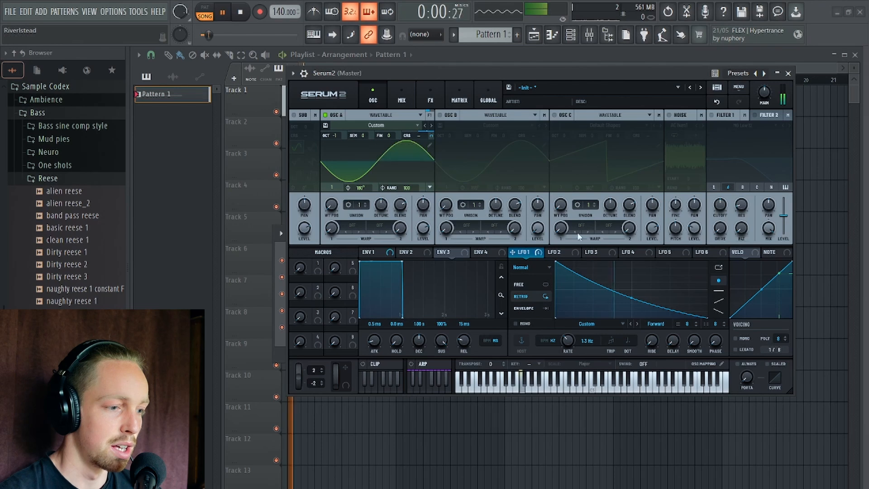
Steepen LFO 1's falling curve and raise its rate to 29.0 Hz while auditioning the pattern.
drag(632, 298, 630, 311)
key(space)
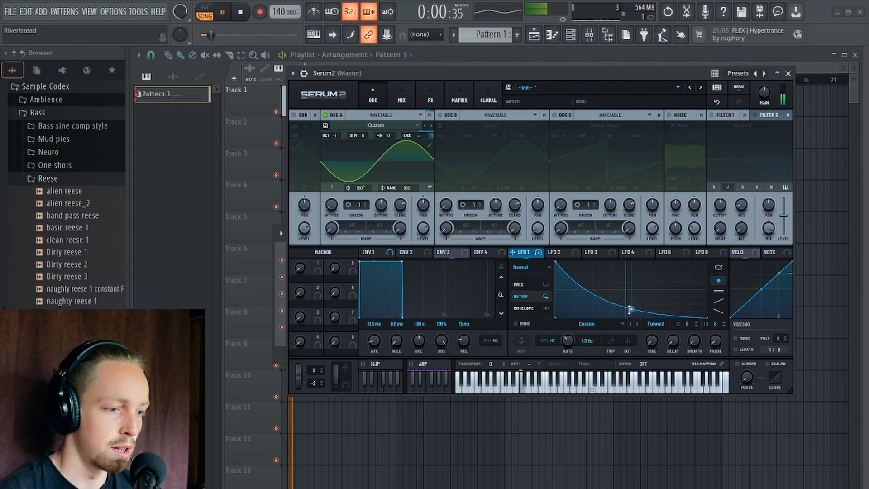
drag(567, 341, 568, 302)
key(space)
key(space)
Set LFO 1's rate to 43 Hz and bend its falling curve outward.
double_click(569, 343)
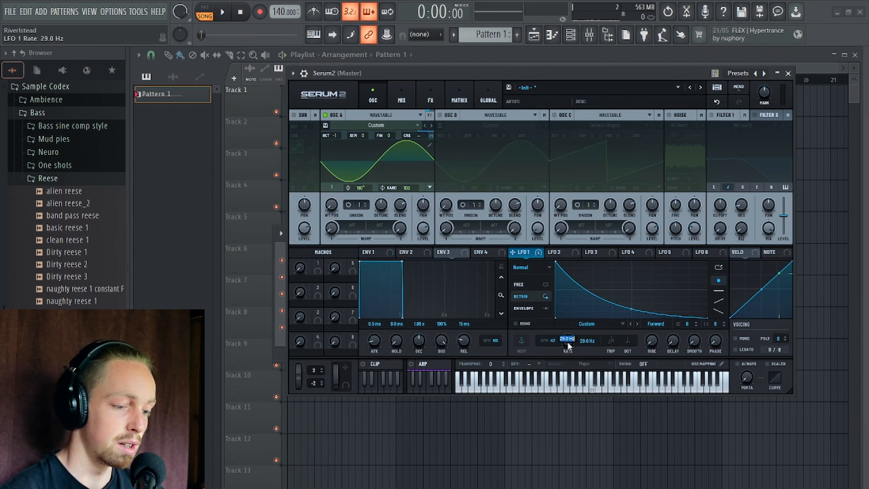
key(BackSpace)
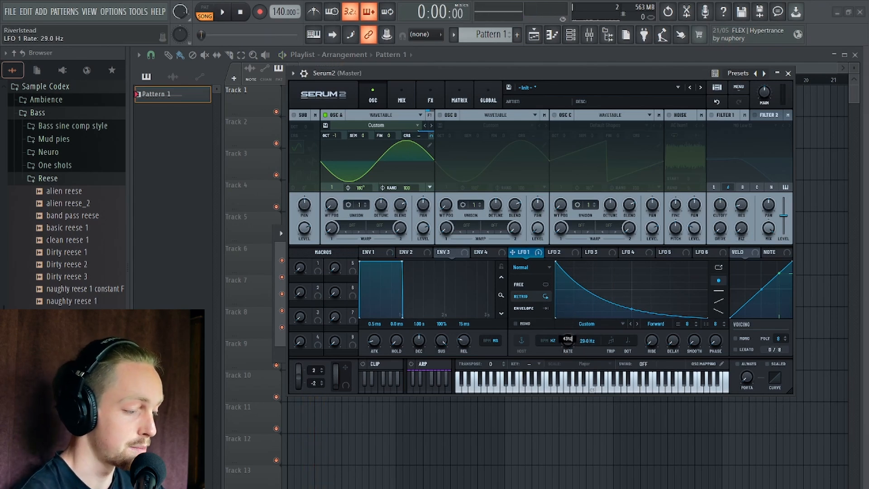
key(Return)
drag(572, 73, 560, 94)
drag(619, 330, 620, 324)
Replace oscillator A's sine with a generated saw in the wavetable editor and audition it.
click(417, 166)
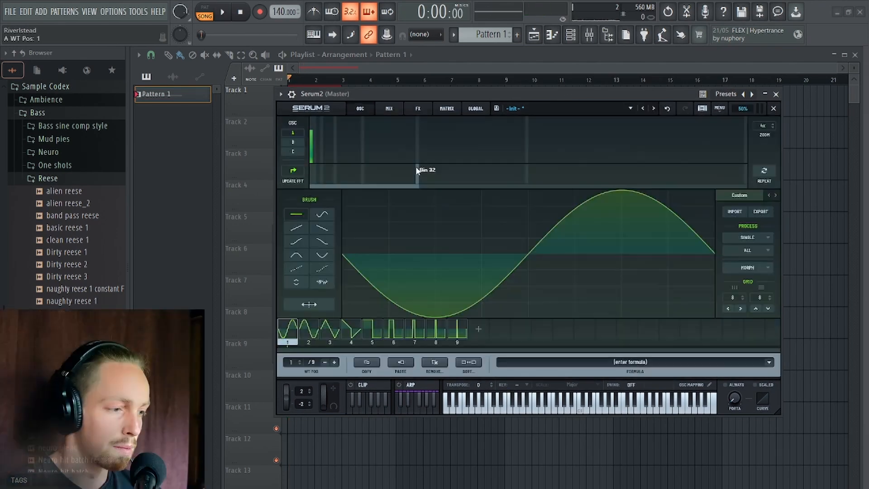
right_click(359, 149)
click(441, 206)
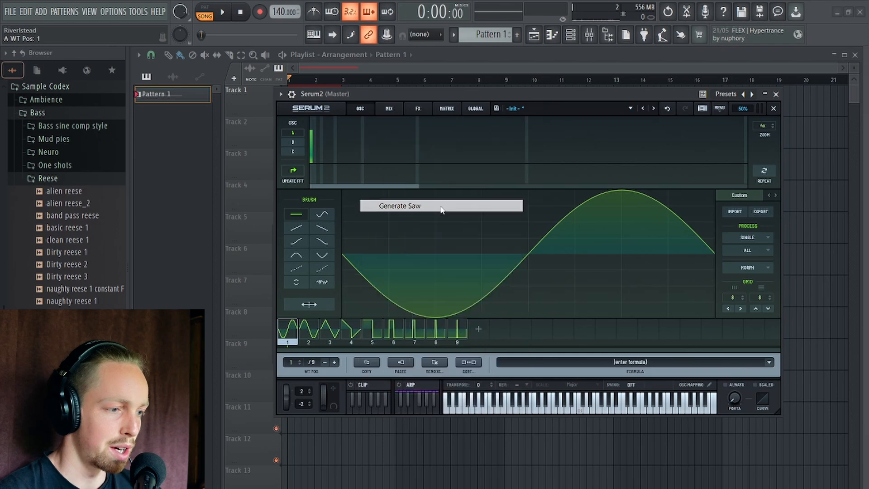
click(773, 108)
key(space)
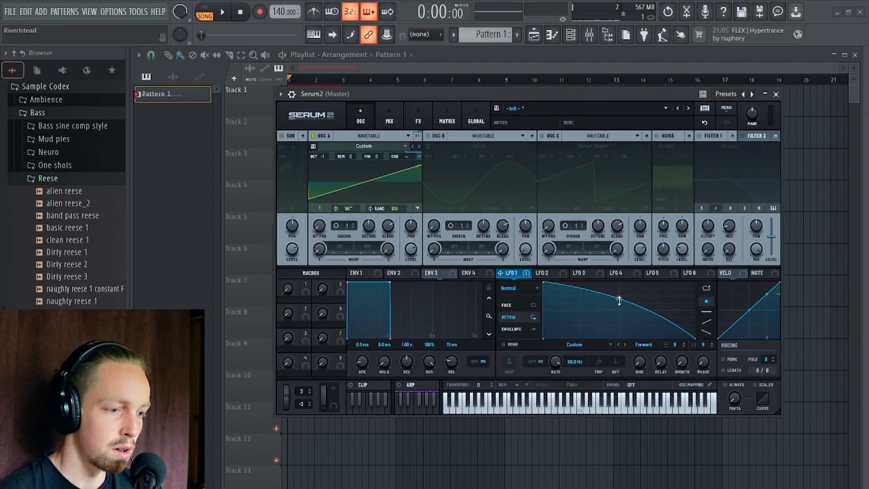
Fine-tune the bend of LFO 1's falling curve at a rate of 43.8 Hz, auditioning the saw repeatedly.
mouse_move(619, 300)
mouse_down()
mouse_move(613, 322)
mouse_move(618, 287)
mouse_move(620, 302)
mouse_up()
key(space)
key(space)
key(space)
key(space)
key(space)
key(space)
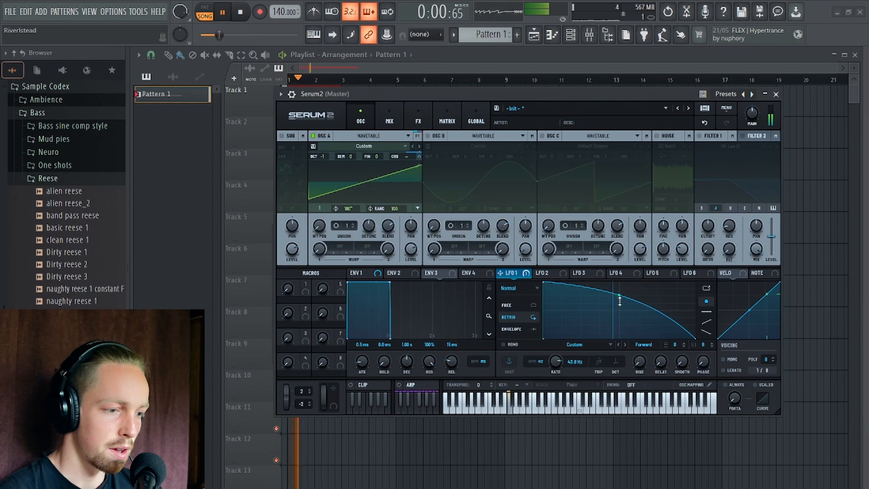
key(space)
key(space)
key(space)
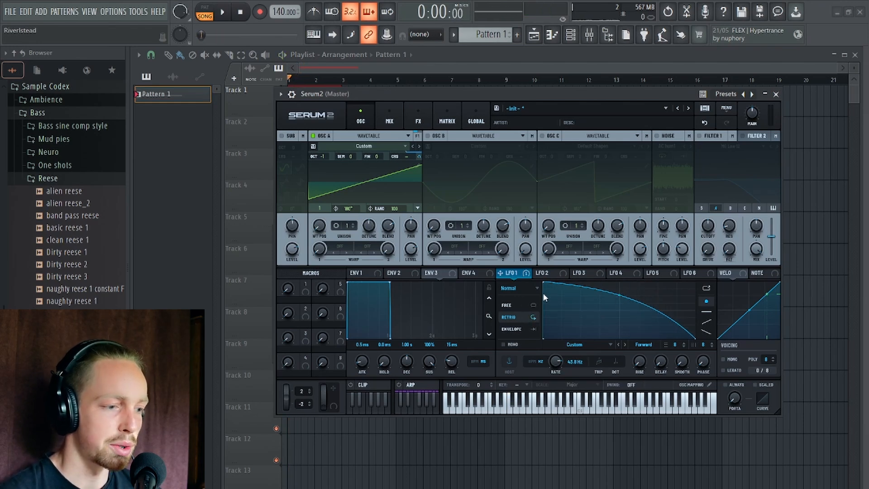
Try reversing LFO 1 into a rising curve and bending it, and restore the falling shape.
drag(543, 284, 797, 194)
drag(620, 310, 617, 286)
drag(696, 284, 543, 283)
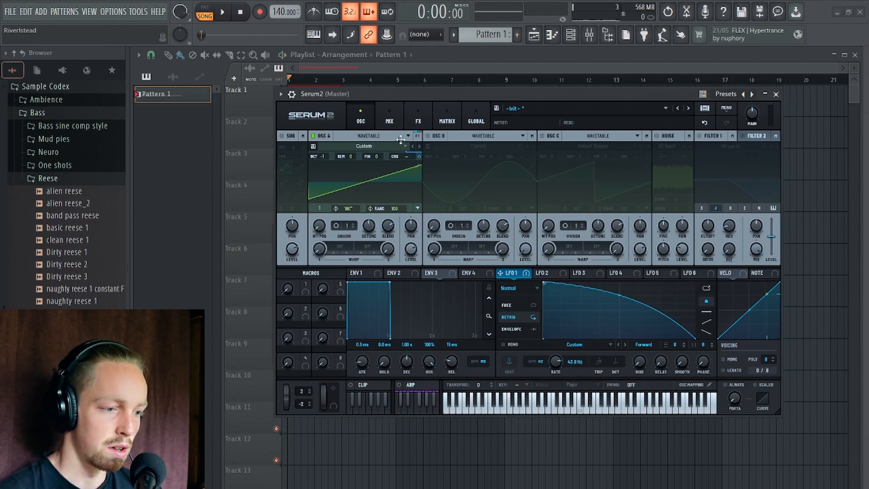
Audition the falling LFO 1 shape on the saw while slightly adjusting the curve's bend.
key(space)
key(space)
key(space)
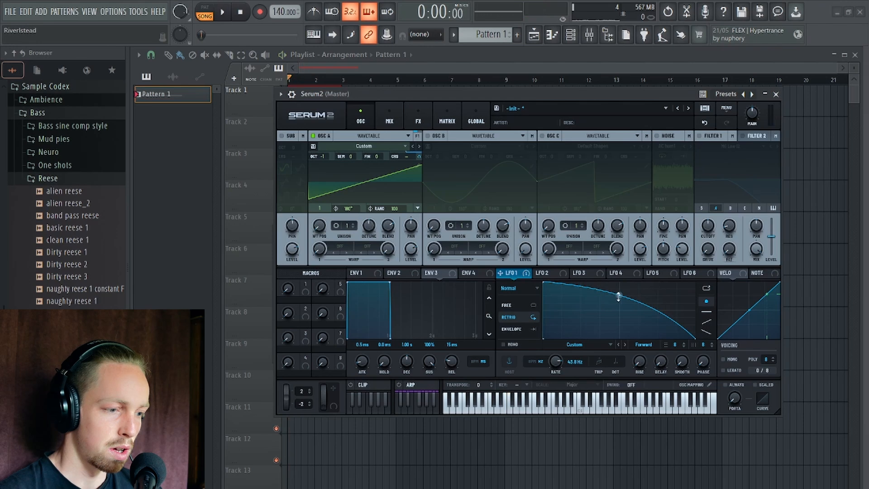
Reverse LFO 1 into an upward-bent rising curve and audition the pitch-modulated saw.
key(space)
key(space)
drag(620, 298, 620, 302)
key(space)
drag(544, 284, 860, 225)
key(space)
Flatten LFO 1's rising curve to a nearly straight ramp and play the pattern to hear it.
key(space)
key(space)
key(space)
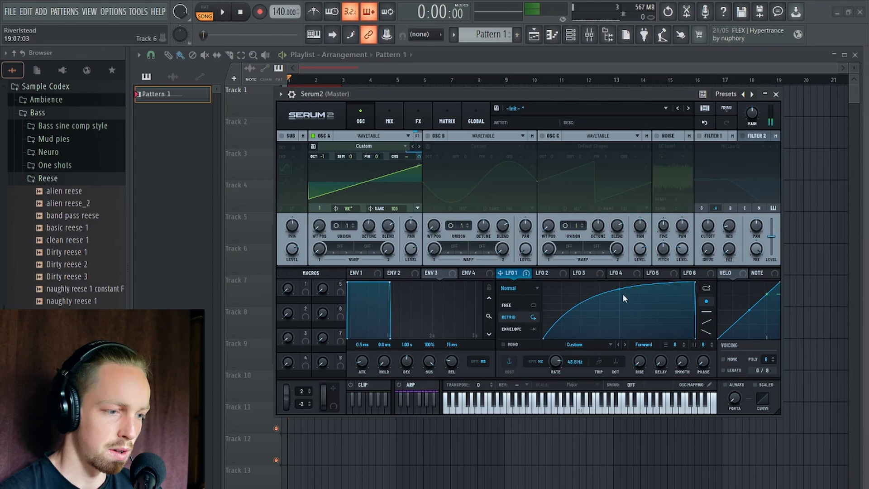
drag(621, 295, 619, 300)
key(space)
key(space)
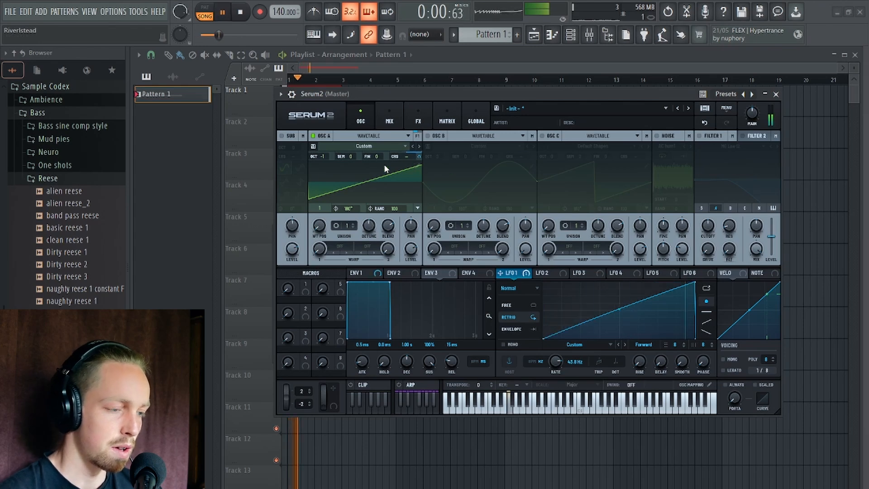
key(space)
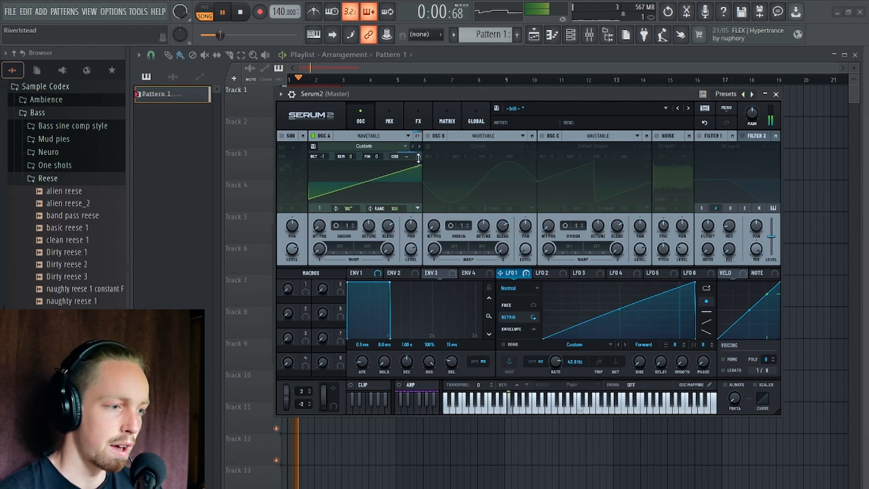
Vary LFO 1's modulation of oscillator A's coarse pitch, trying 41%, and raise and bend the start of its rising curve while auditioning.
drag(417, 158, 422, 146)
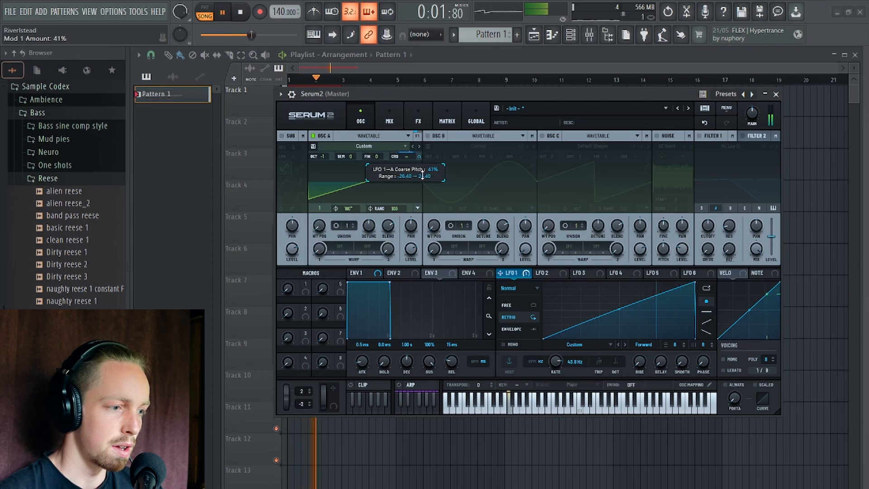
key(space)
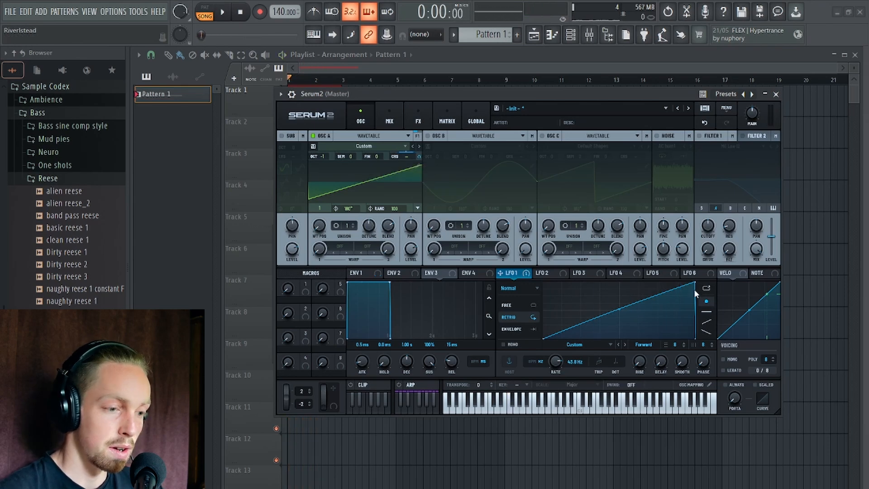
key(space)
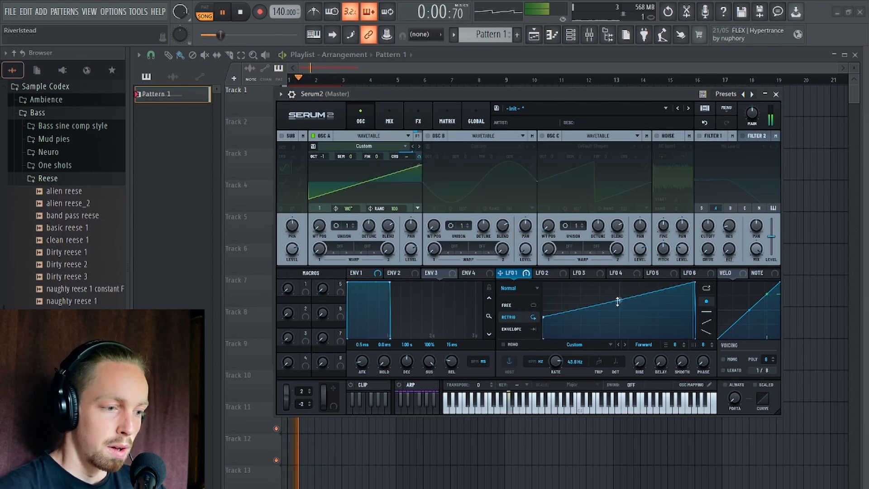
mouse_move(618, 310)
mouse_down()
mouse_move(619, 293)
mouse_move(618, 305)
mouse_up()
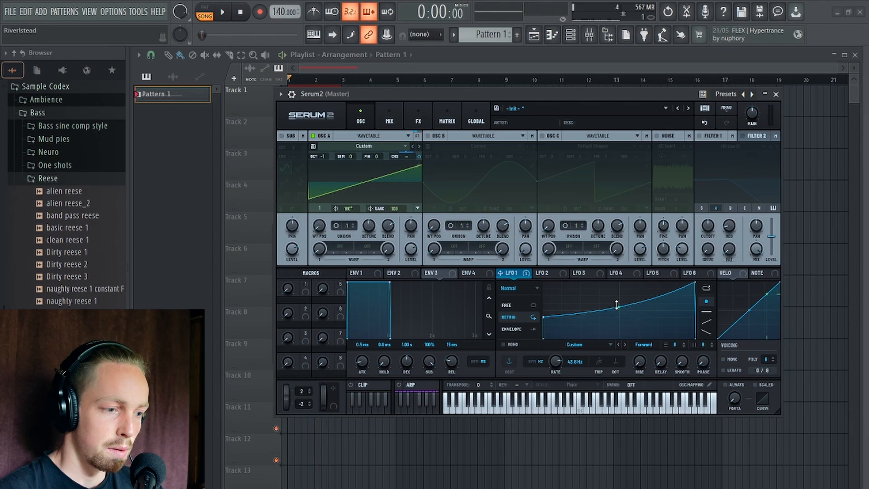
Turn LFO 1's shape into a falling curve from maximum to minimum and bend it downward.
drag(692, 282, 566, 259)
key(space)
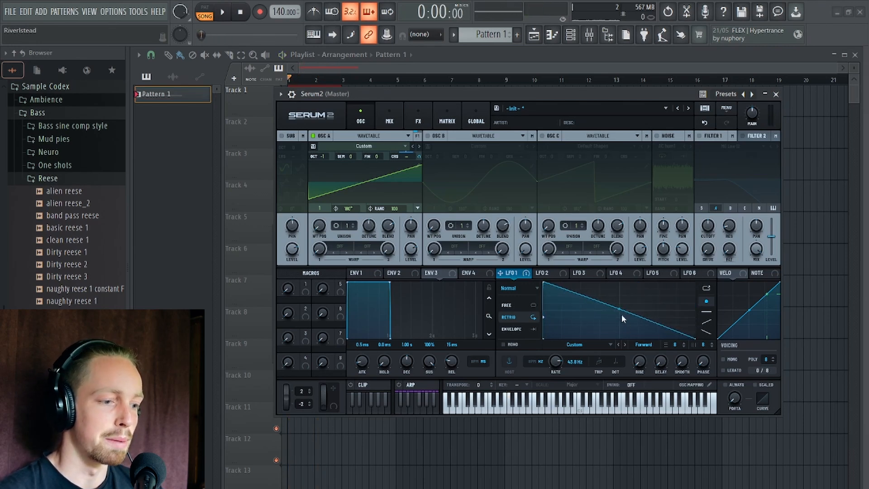
drag(621, 309, 621, 318)
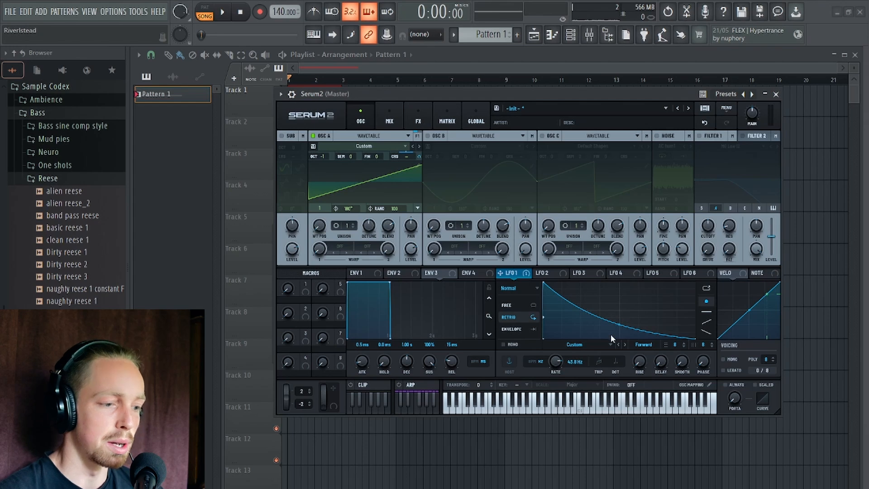
Add three points to LFO 1's falling curve, forming a valley and a tall peak past its middle, and start playback.
double_click(584, 300)
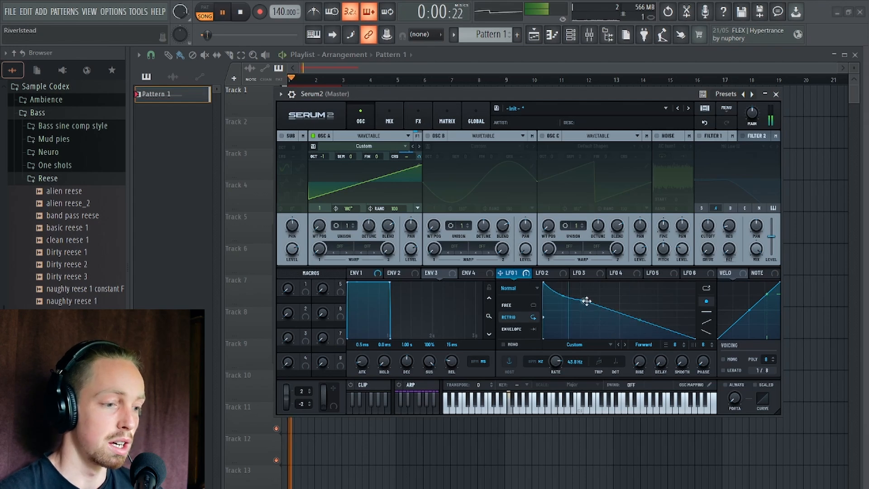
double_click(617, 324)
double_click(657, 296)
drag(651, 291, 634, 284)
key(space)
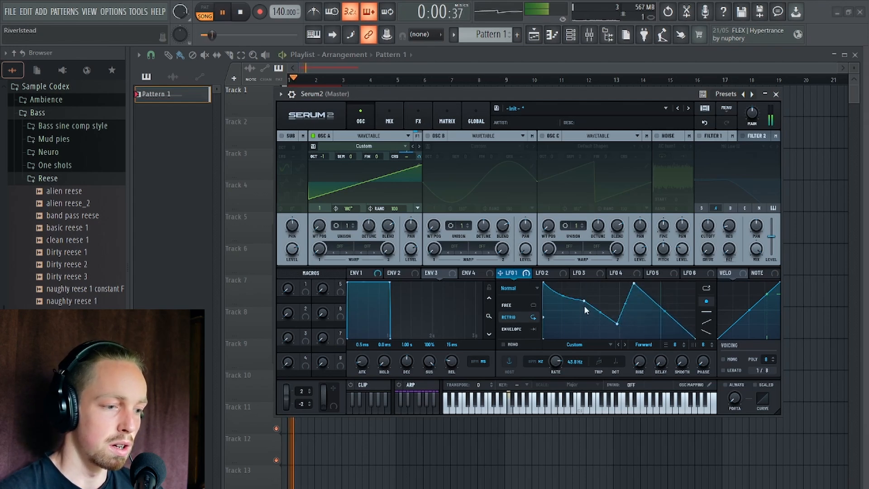
Reshape LFO 1 into a zigzag with a second peak before the middle and a deep valley between the peaks, auditioning the changes.
drag(562, 295, 566, 309)
key(space)
drag(617, 324, 586, 288)
key(space)
key(space)
double_click(611, 317)
key(space)
drag(611, 317, 617, 336)
Set LFO 1's coarse pitch modulation to 65%, switch oscillator A's wavetable position from the saw to the sine frame, and audition it.
key(space)
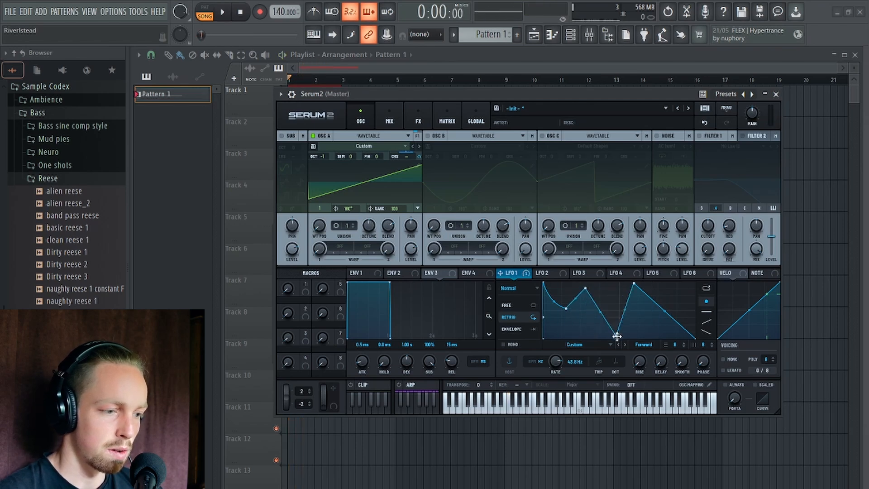
key(space)
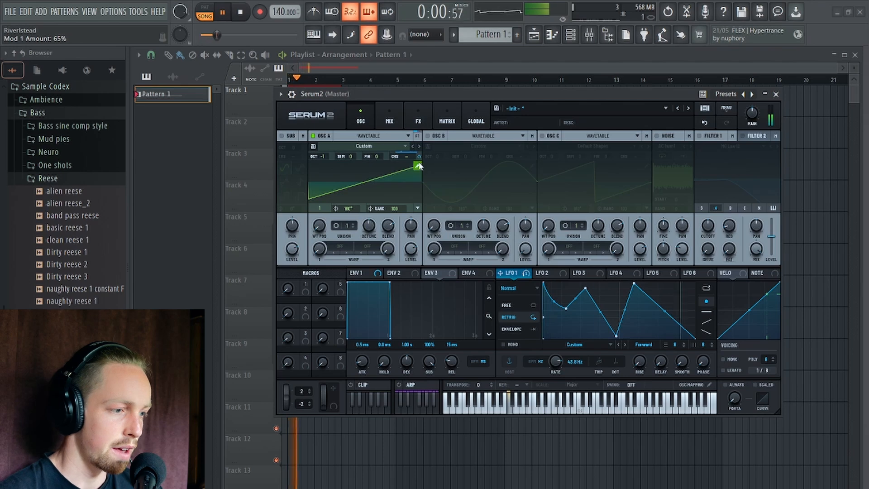
key(space)
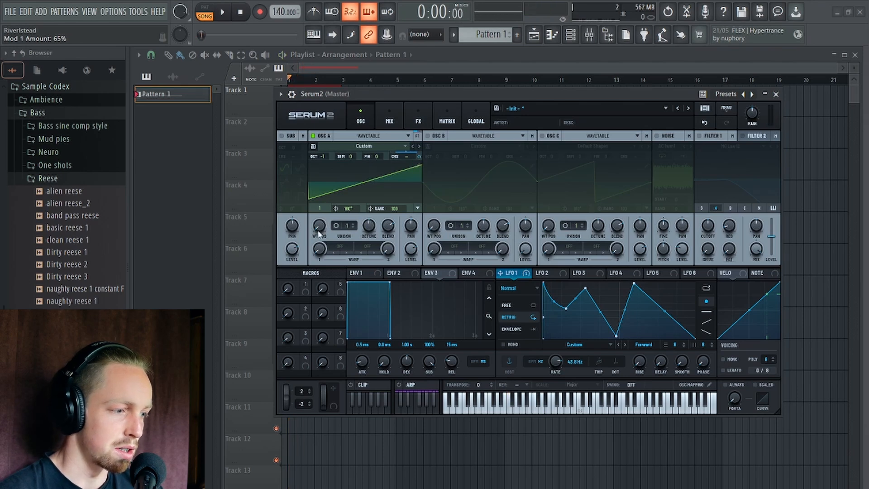
drag(318, 230, 320, 224)
key(space)
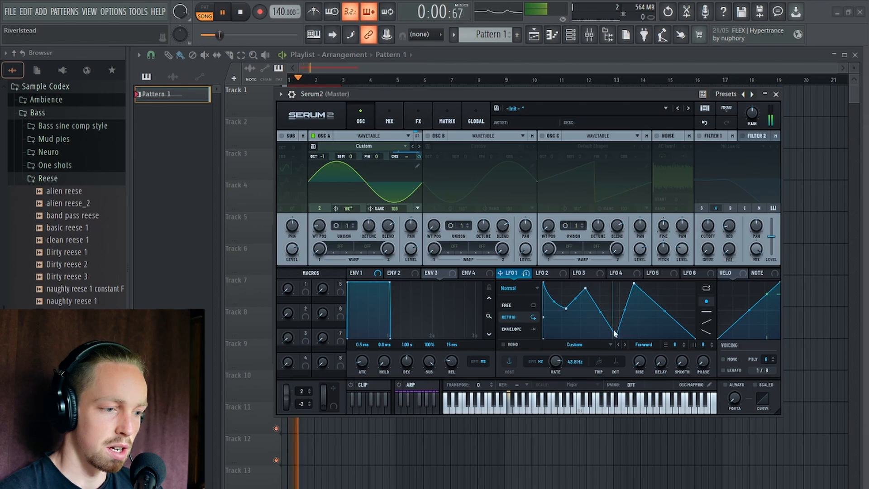
Add another peak and valley near LFO 1's end and two deep valleys near its start, and audition the shape on the sine.
drag(673, 308, 674, 294)
double_click(652, 326)
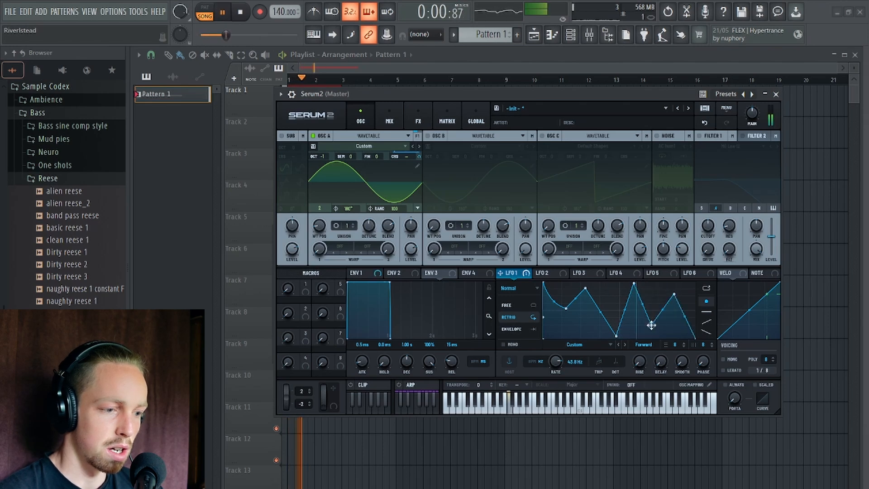
mouse_move(651, 325)
mouse_down()
mouse_move(638, 324)
mouse_move(661, 332)
mouse_up()
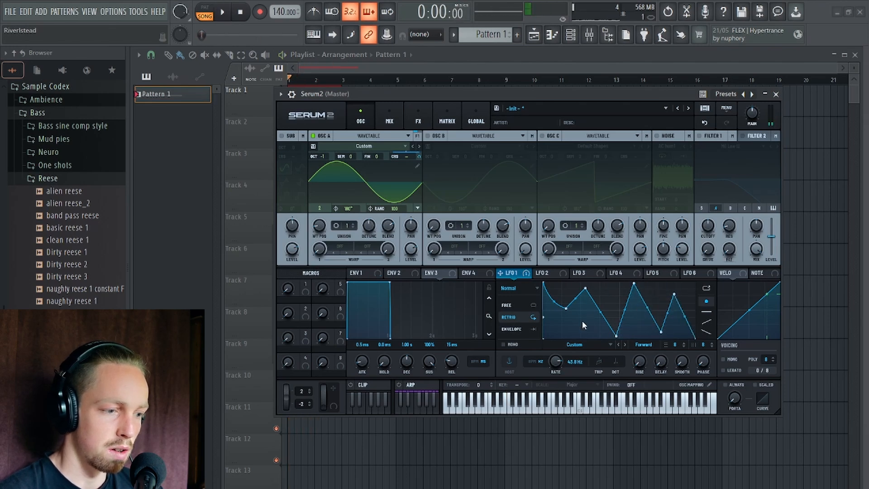
double_click(571, 330)
double_click(557, 330)
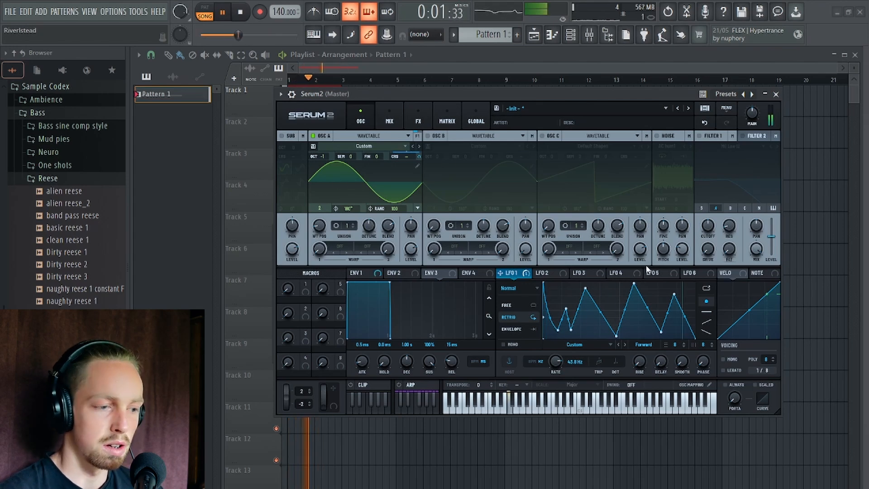
key(space)
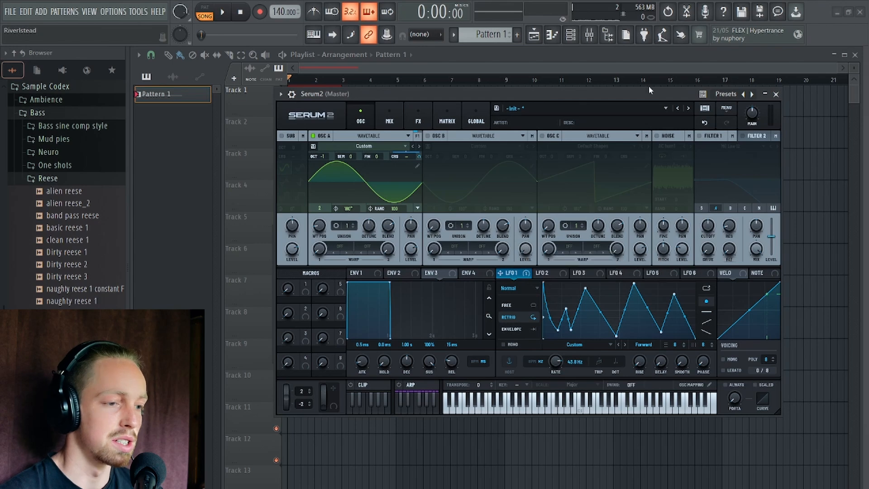
Remove all modulators from oscillator A's coarse pitch, and view its sine frame in the wavetable editor.
right_click(406, 159)
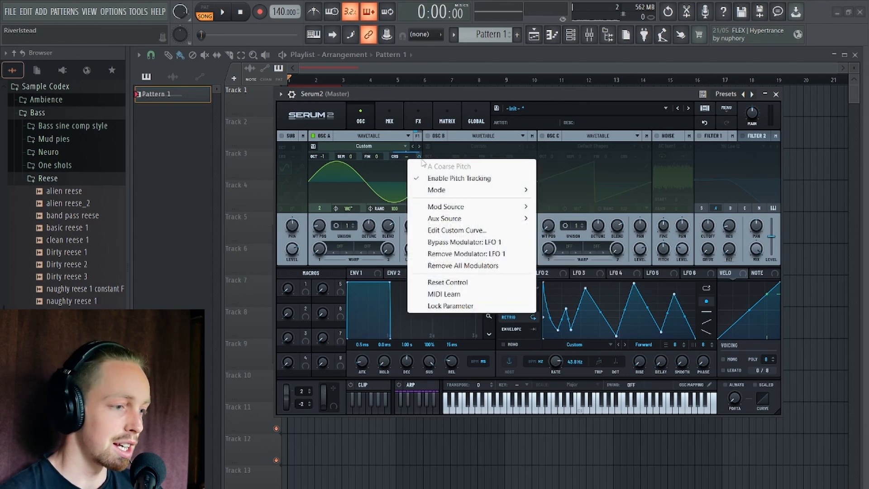
click(447, 184)
right_click(397, 157)
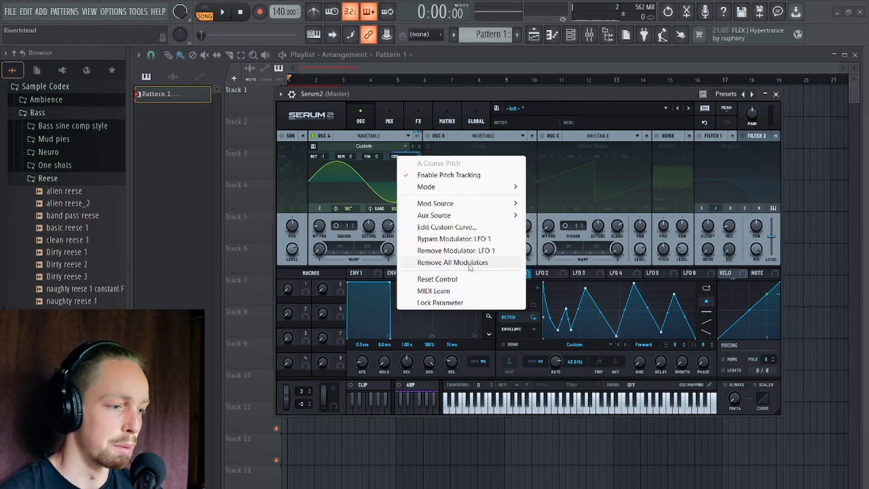
click(469, 264)
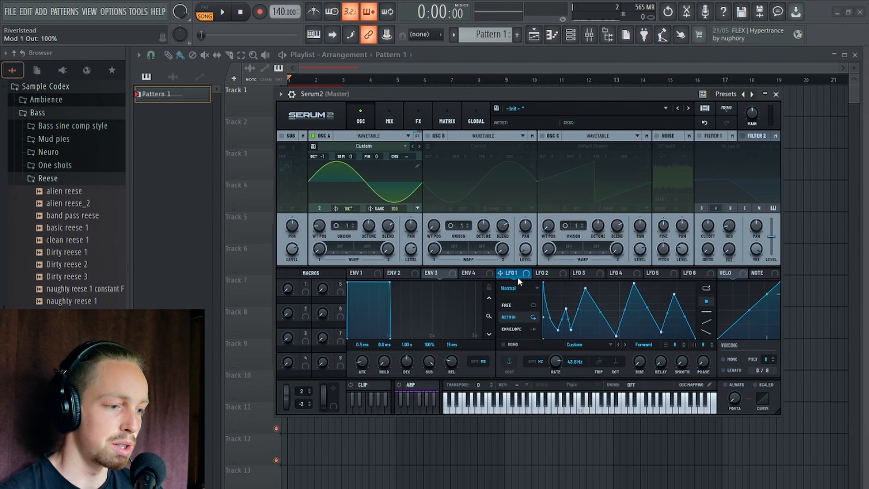
click(417, 165)
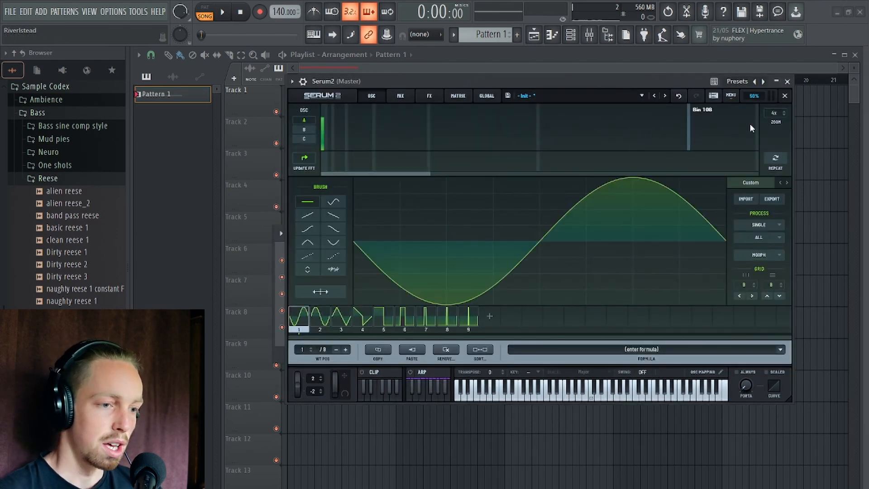
click(784, 96)
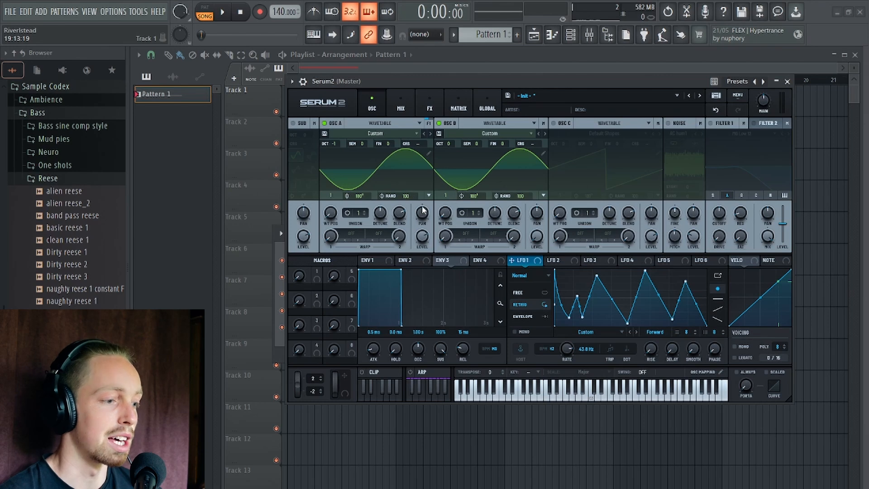
Set oscillator A's first warp mode to FM (B) with an amount of 14% and audition it.
click(342, 239)
mouse_move(365, 304)
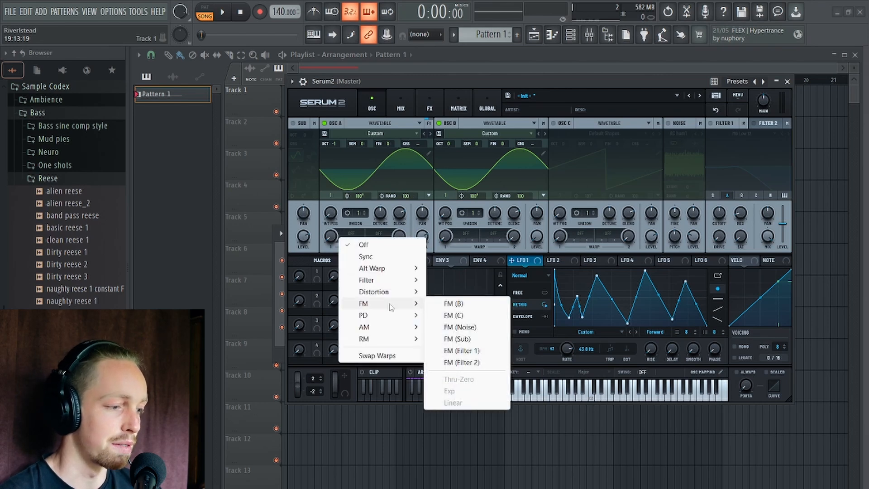
click(454, 303)
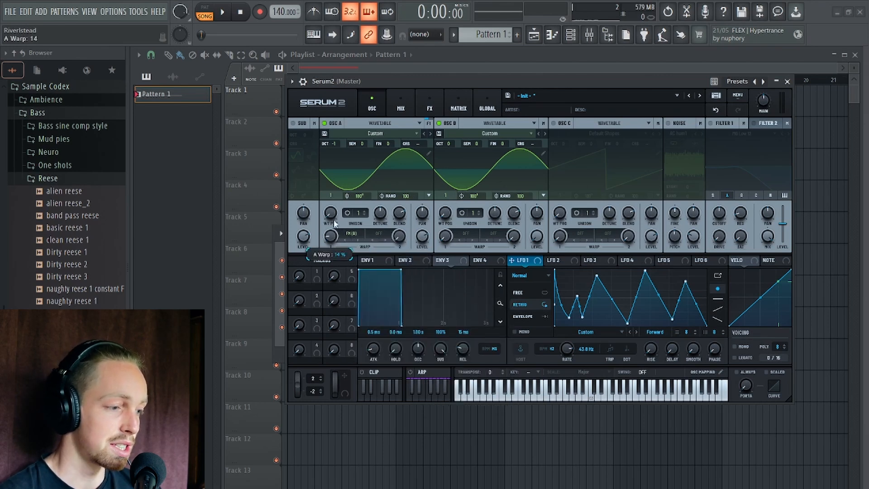
key(space)
key(space)
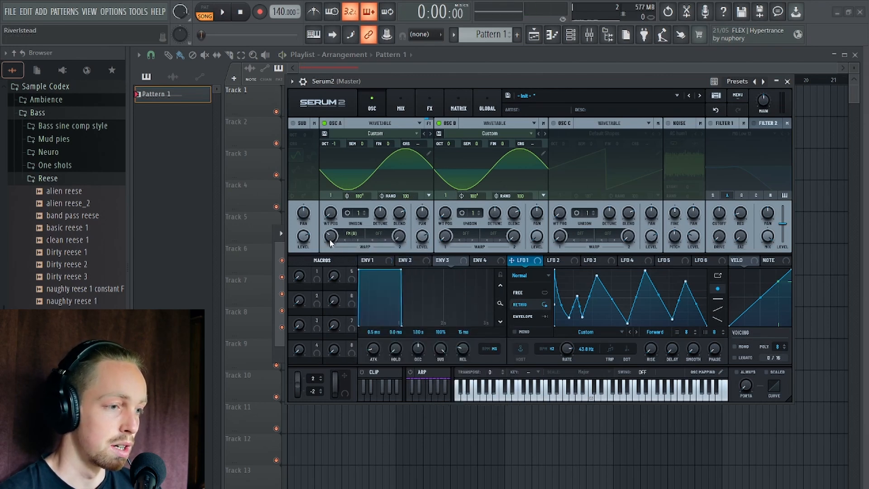
Set oscillator B's first warp mode to the Sine Fold distortion with an amount of 19%.
click(468, 230)
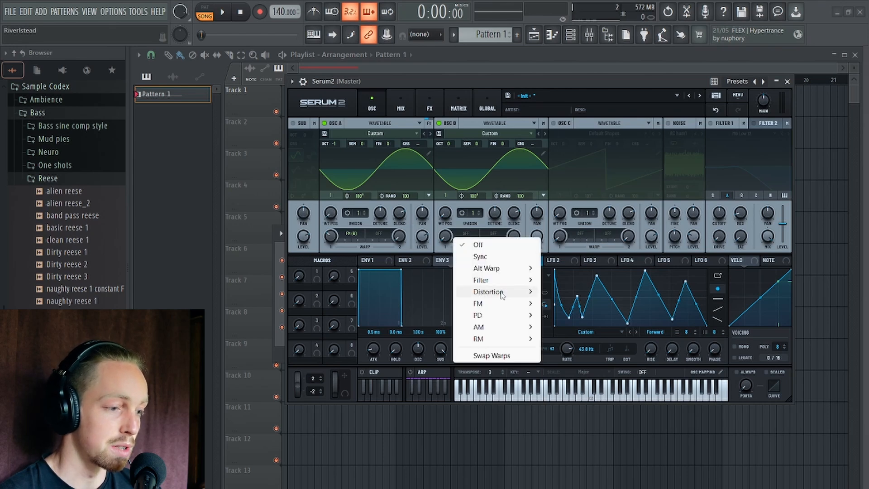
mouse_move(498, 291)
click(573, 363)
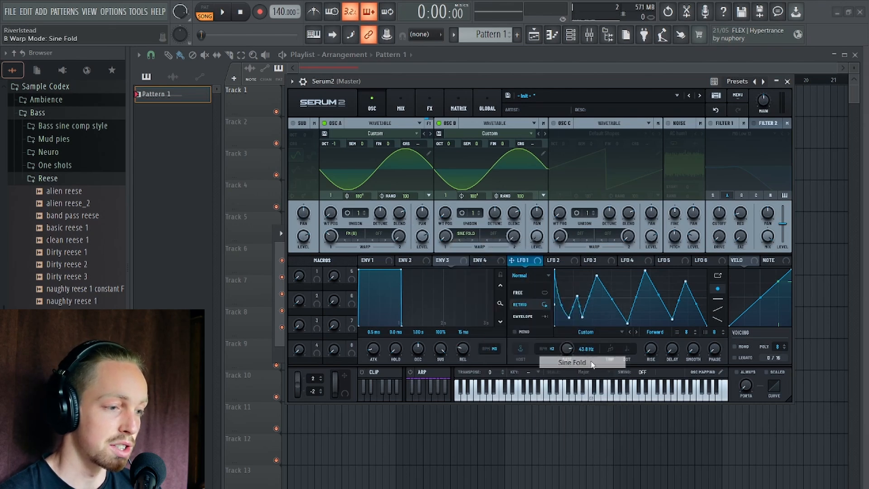
drag(445, 243, 446, 233)
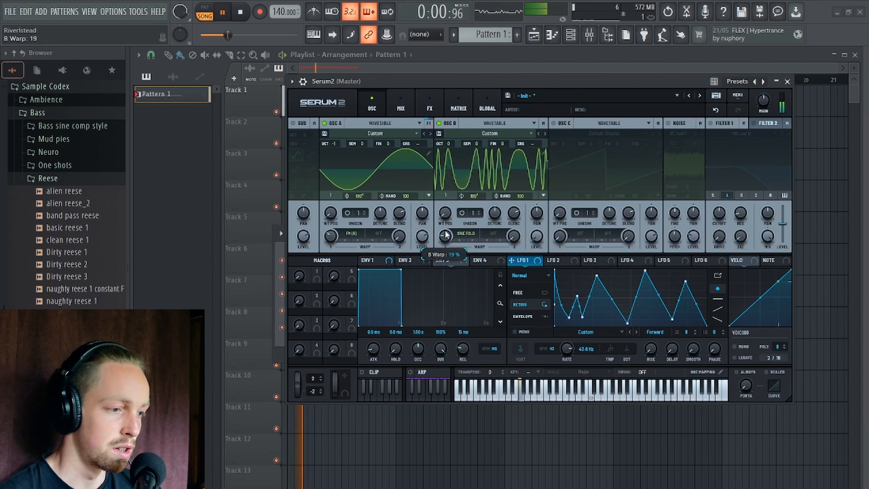
Set oscillator B's second warp mode to Bend +/- and adjust its amount while playing the pattern.
click(502, 236)
mouse_move(525, 268)
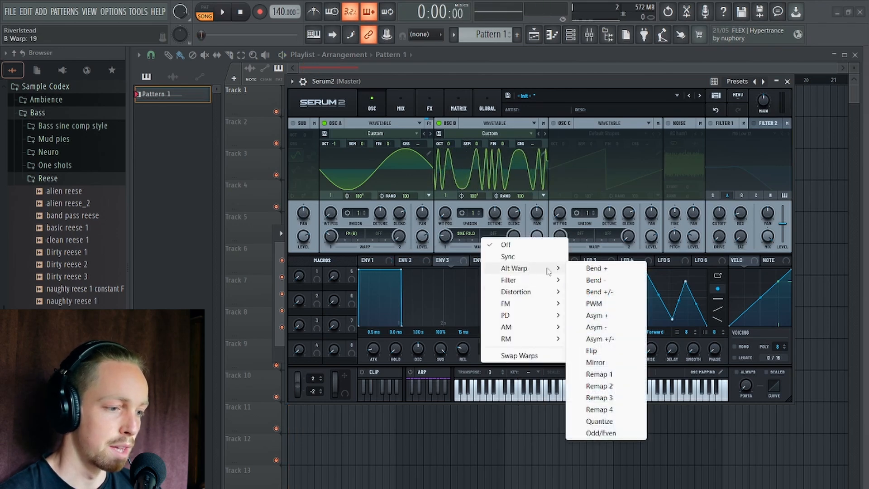
click(584, 292)
key(space)
drag(515, 241, 516, 204)
key(space)
Adjust oscillator A's FM (B) amount and audition the result against the folded and bent oscillator B.
key(space)
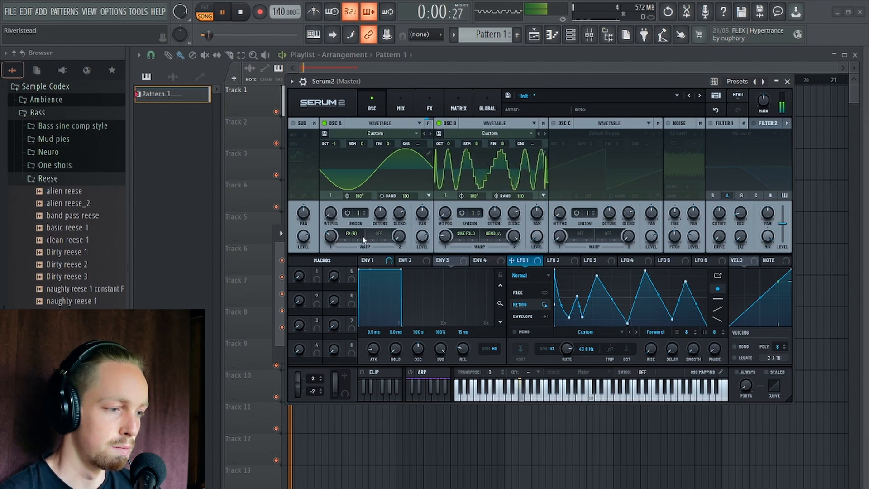
key(space)
drag(332, 241, 333, 233)
key(space)
key(space)
key(space)
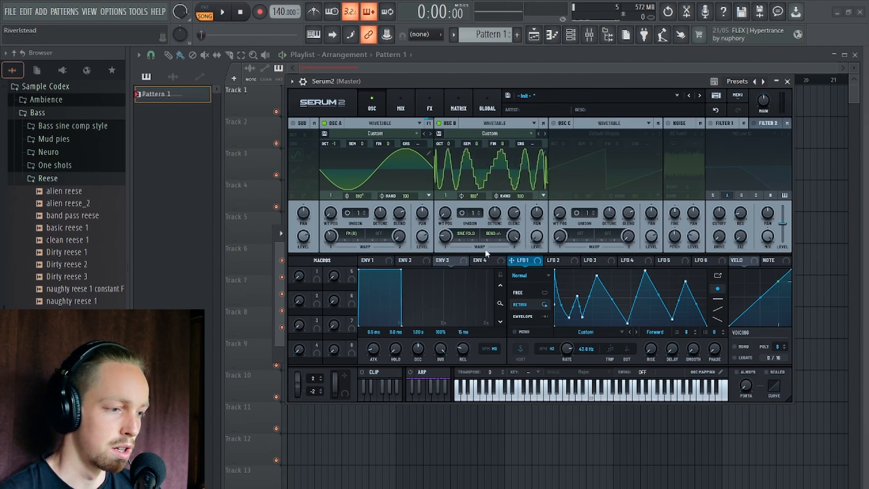
Adjust oscillator B's Sine Fold amount, set oscillator A's FM (B) amount to 30%, and replay the pattern.
drag(446, 241, 446, 242)
drag(332, 239, 335, 248)
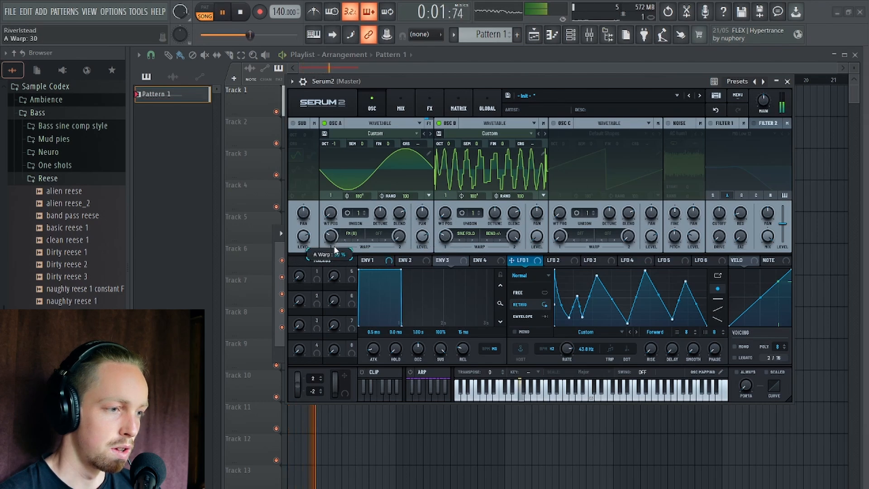
key(space)
Set oscillator A's FM (B) amount to 38%, lower oscillator B's octave to -1, and vary its Sine Fold amount around 65% while auditioning.
key(space)
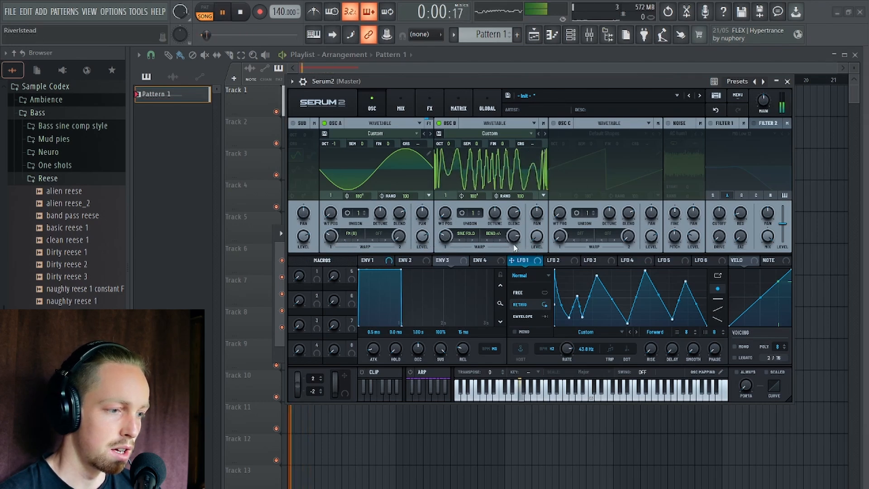
key(space)
mouse_move(446, 236)
mouse_down()
mouse_move(449, 218)
mouse_move(446, 231)
mouse_up()
key(space)
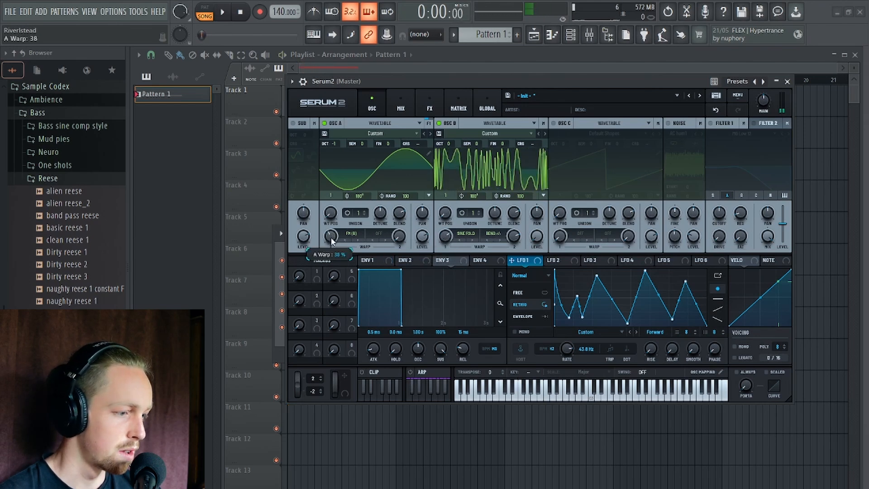
drag(450, 144, 450, 151)
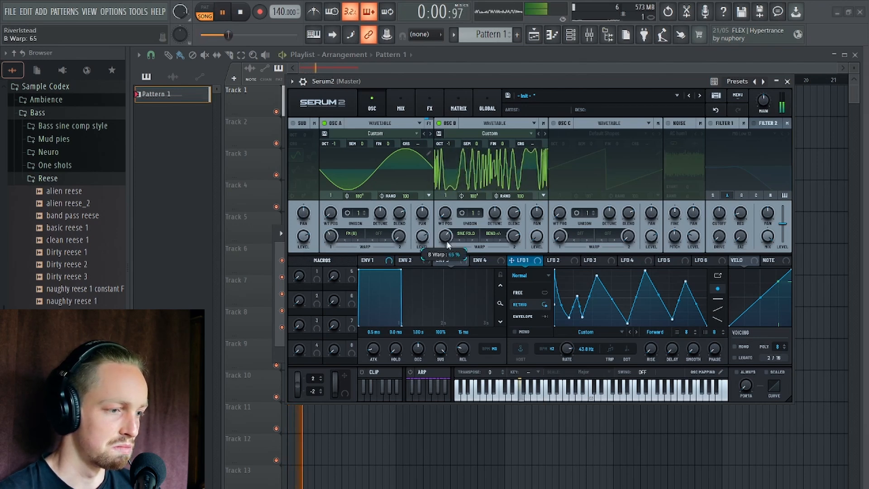
key(space)
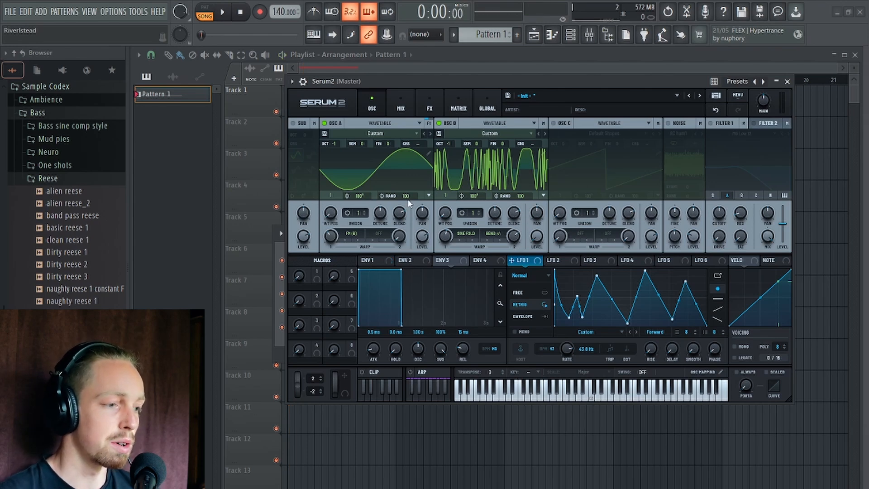
Set phase randomness to 0 on oscillators A and B, and adjust their start phases, with oscillator B at 45°, between playbacks.
drag(407, 197, 414, 344)
drag(522, 197, 523, 254)
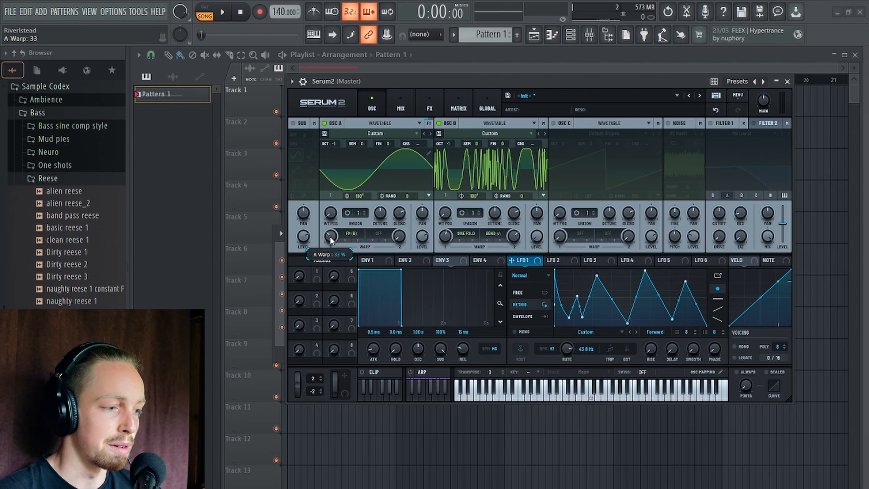
scroll(331, 236, down, 1)
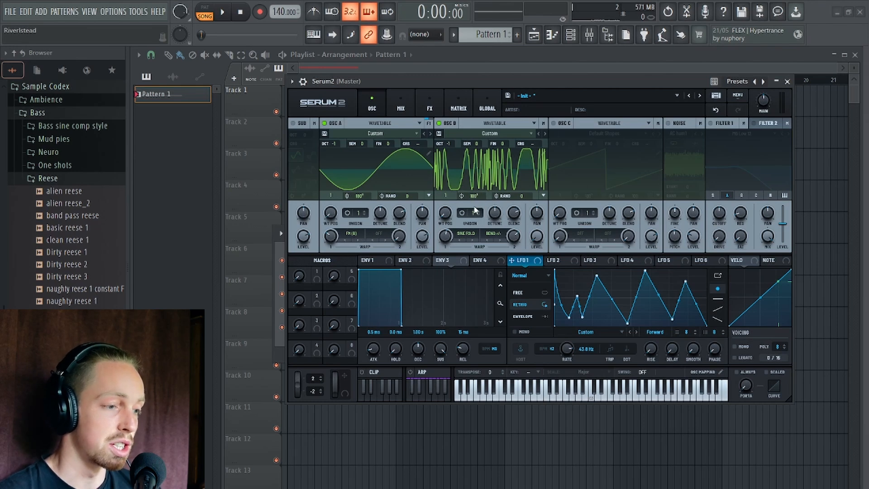
key(space)
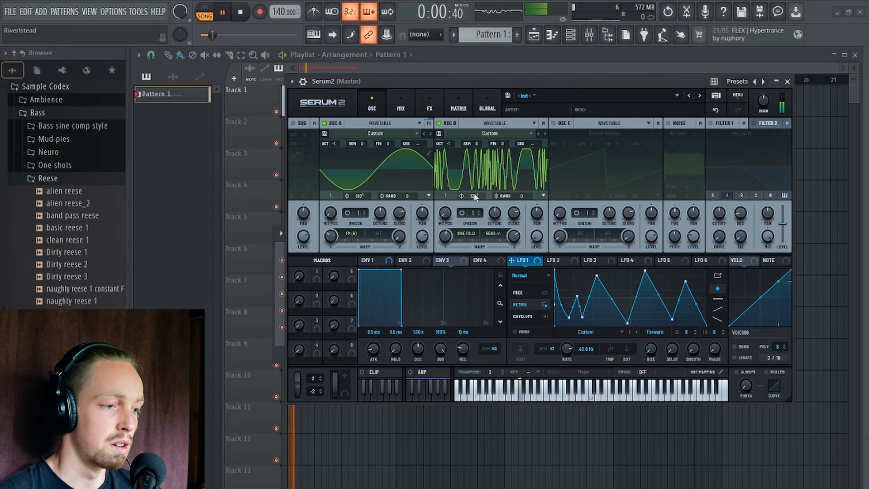
key(space)
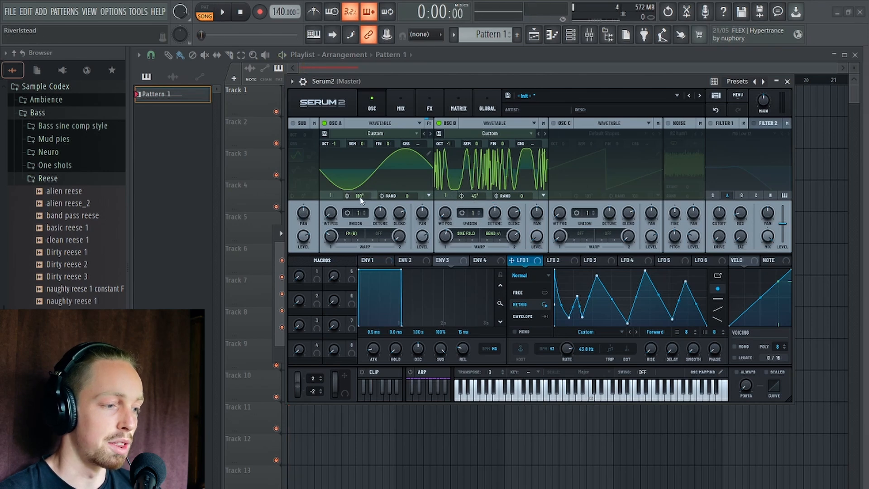
drag(361, 199, 360, 264)
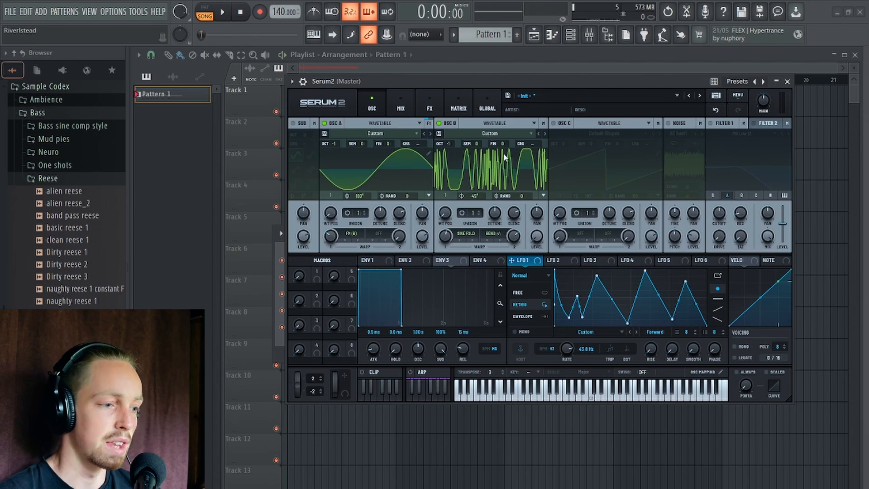
Switch oscillator B's semitone tuning mode to Harmonics and set the harmonic to 7.
right_click(474, 148)
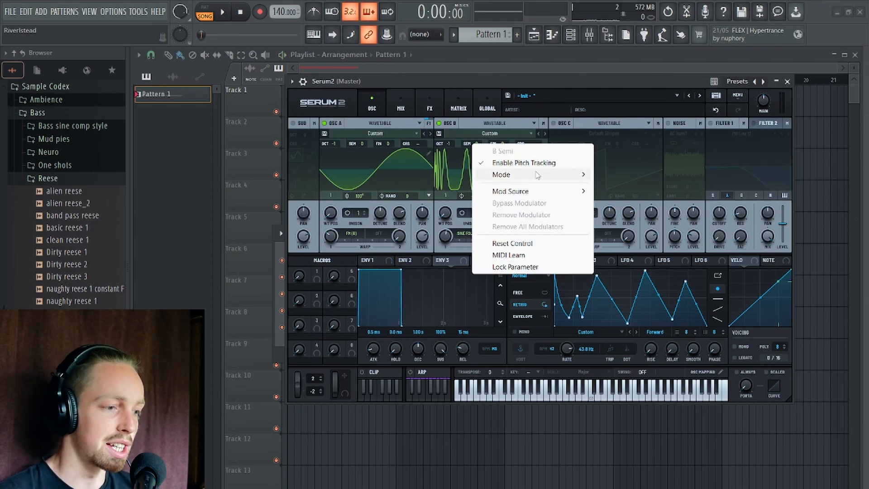
mouse_move(538, 176)
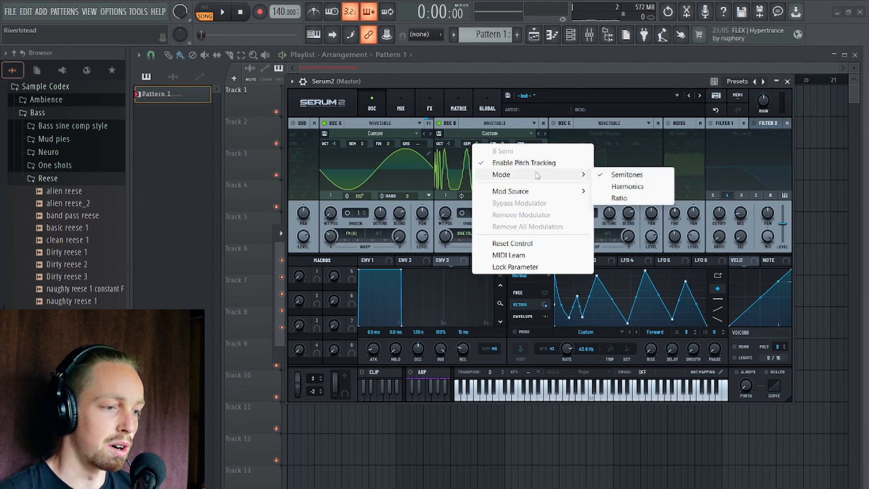
click(634, 190)
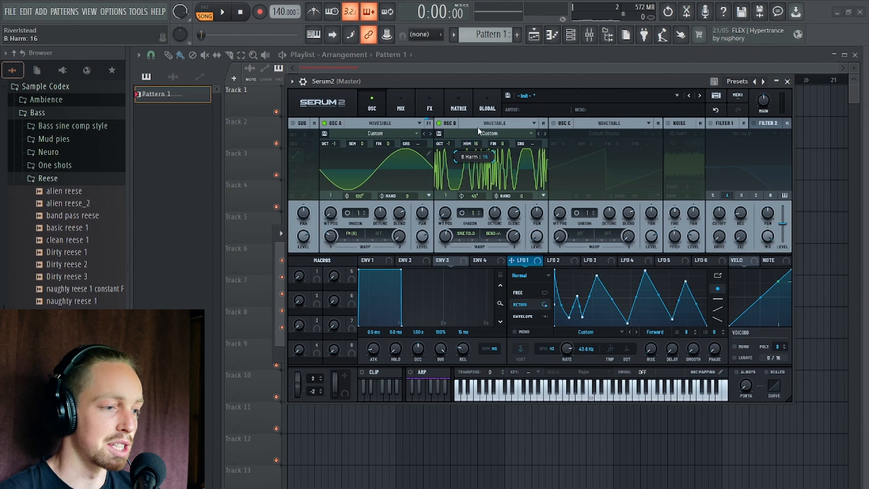
drag(476, 144, 476, 158)
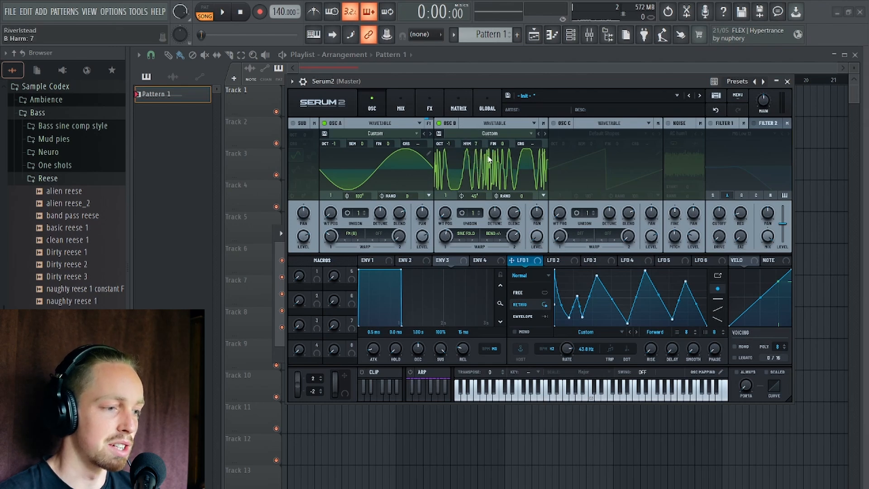
Audition oscillator B at different harmonic values by replaying the pattern.
key(space)
drag(476, 144, 477, 155)
key(space)
key(space)
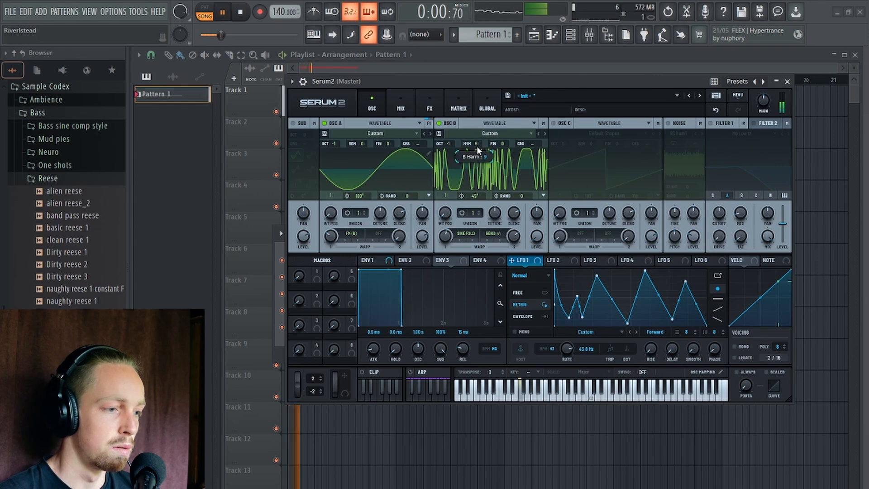
key(space)
key(space)
key(space)
key(space)
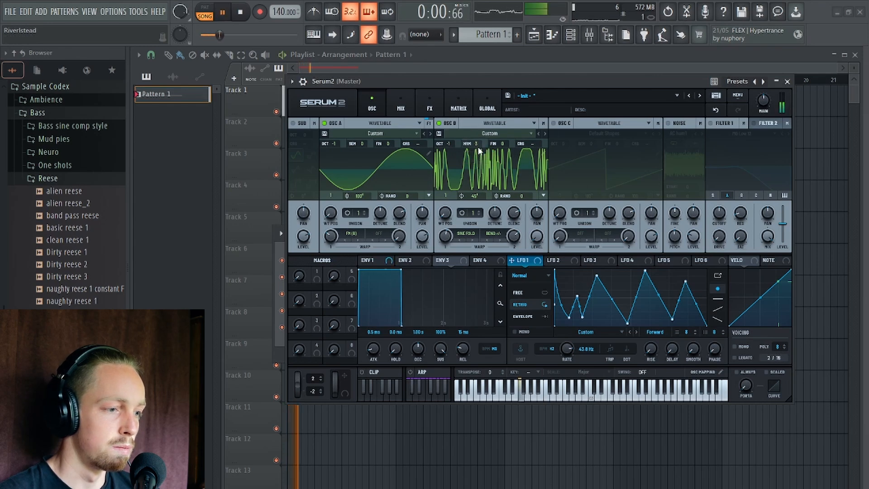
key(space)
key(space)
key(space)
Try oscillator B's Ratio tuning mode with varied ratios while replaying the pattern, and return it to Semitones.
right_click(477, 144)
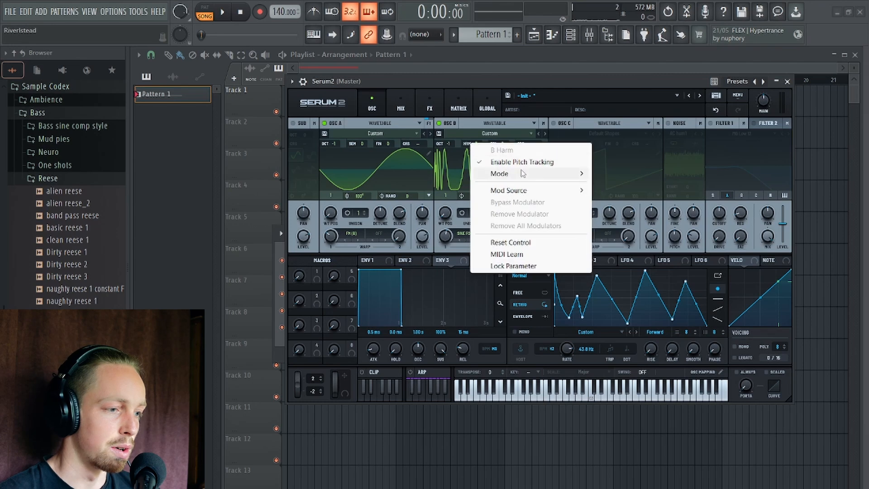
mouse_move(523, 175)
click(617, 197)
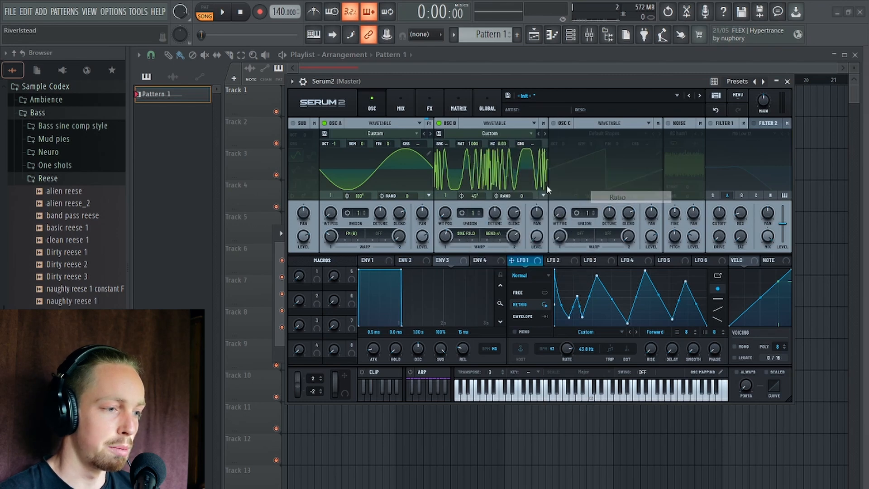
key(space)
key(space)
key(space)
drag(472, 144, 472, 243)
key(space)
key(space)
key(space)
key(space)
key(space)
right_click(474, 145)
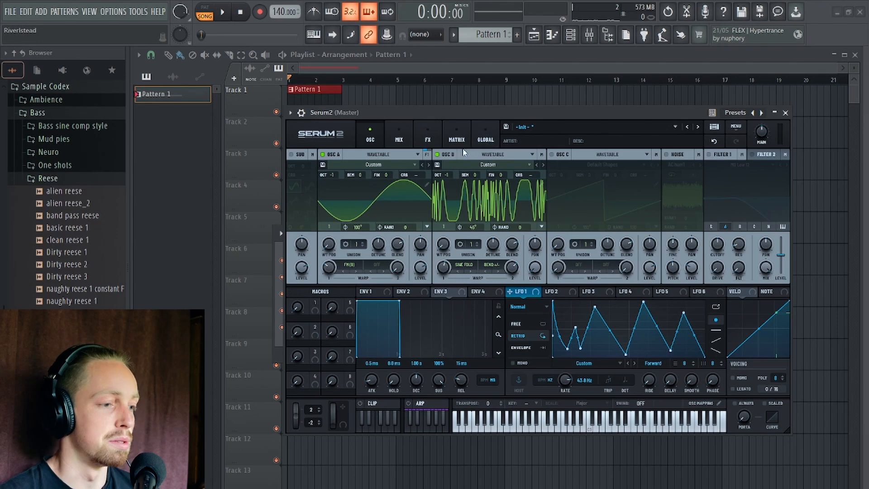
click(436, 155)
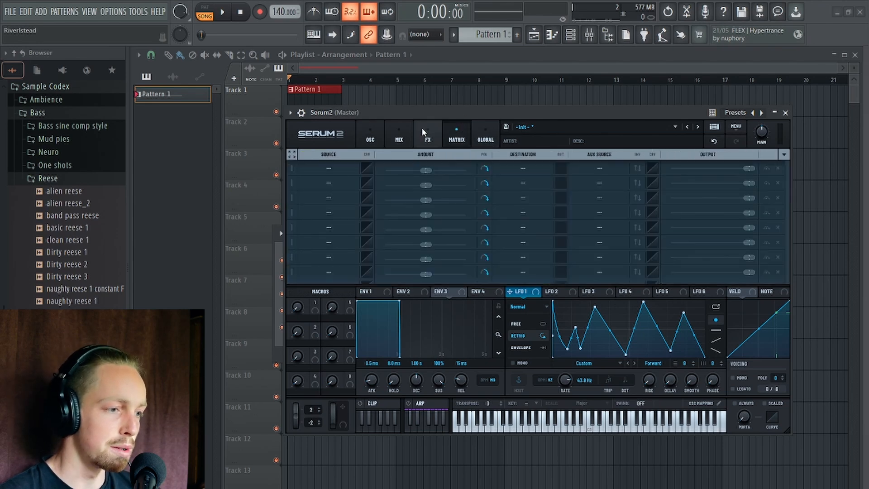
drag(465, 113, 455, 73)
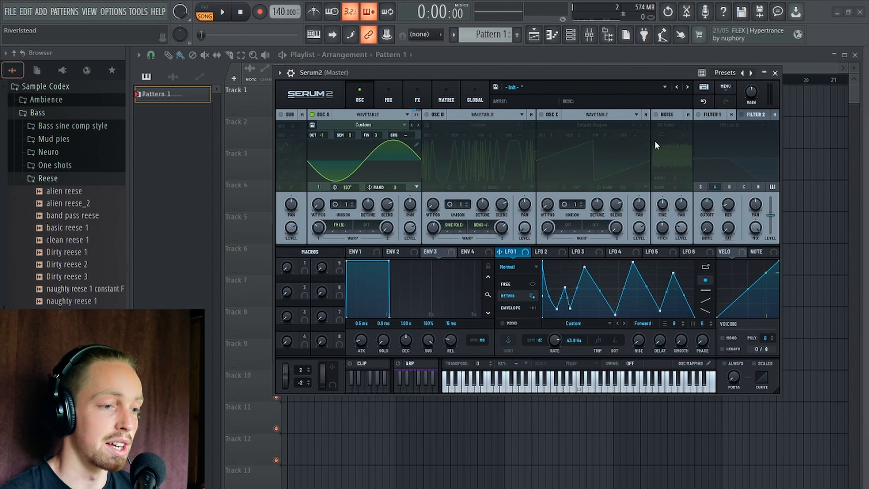
click(427, 115)
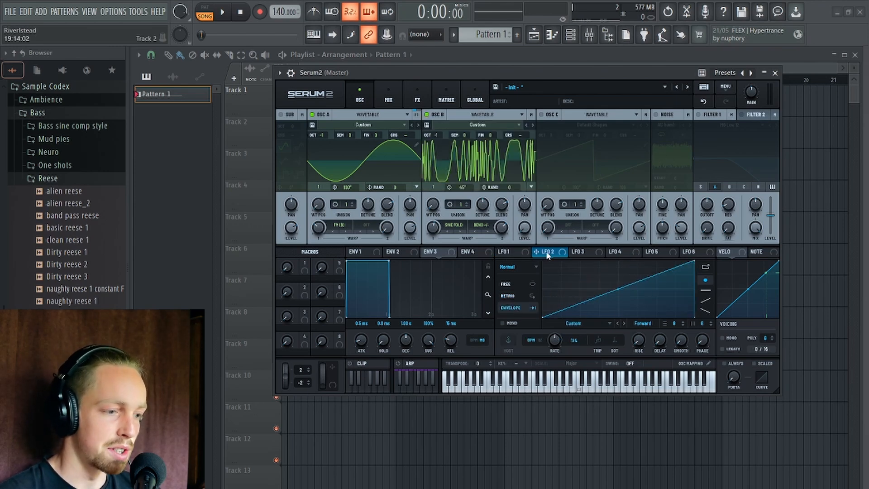
Modulate oscillator A's FM (B) amount with LFO 2 at a one-bar rate, and resample the sound to oscillator C.
drag(548, 254, 319, 227)
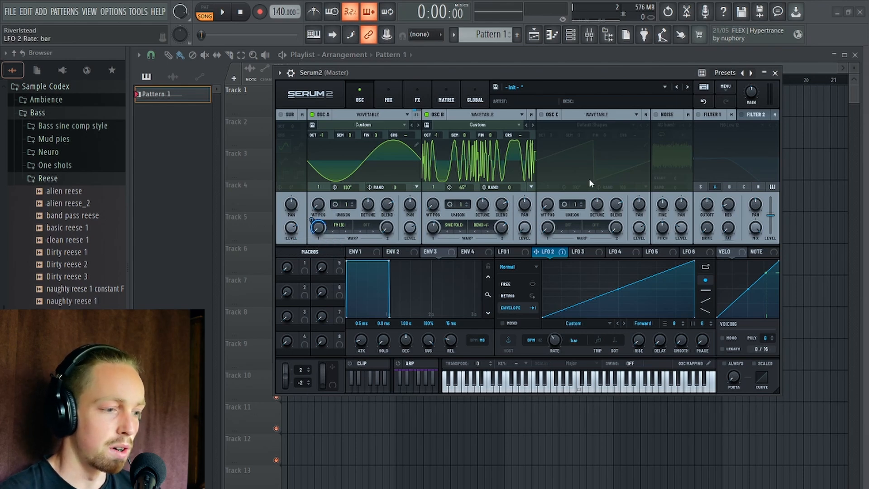
drag(528, 72, 496, 87)
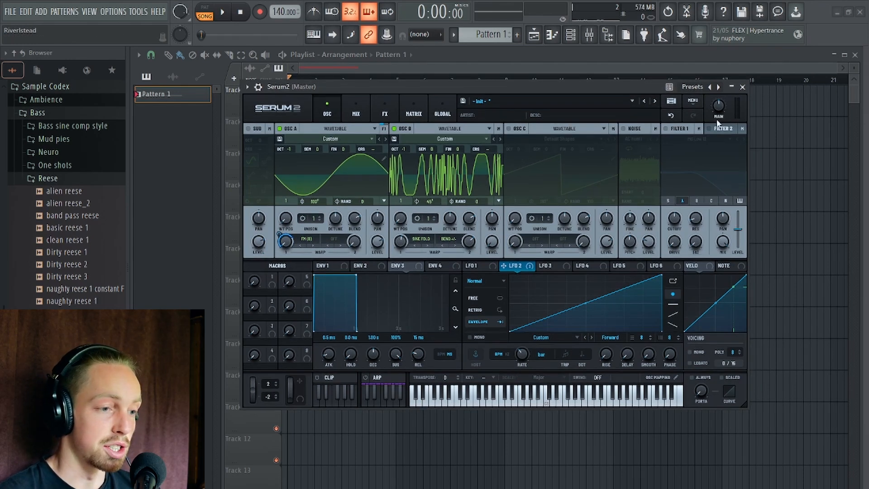
click(700, 104)
mouse_move(765, 266)
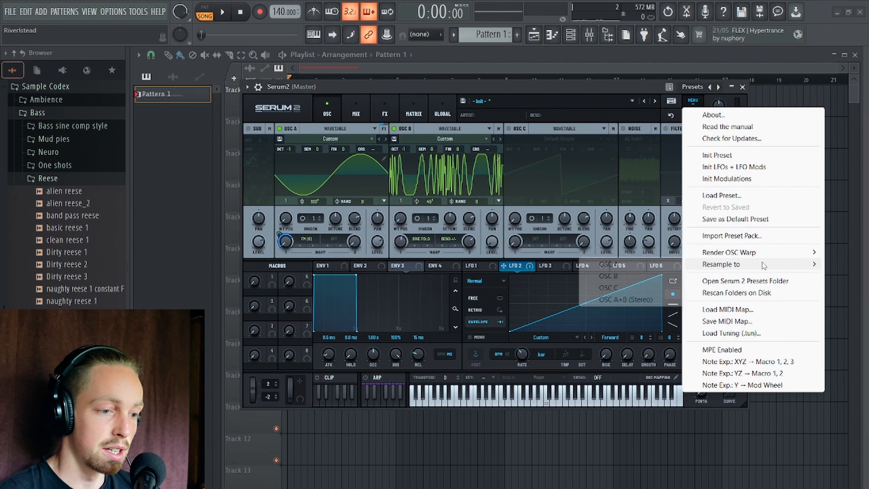
click(618, 289)
Disable oscillators A and B, and enable the resampled oscillator C with its octave at -1.
click(280, 129)
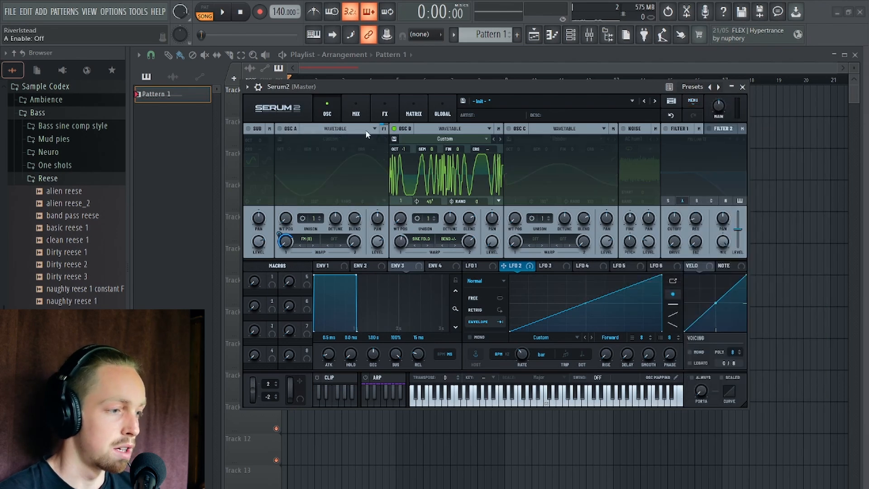
click(394, 129)
click(508, 128)
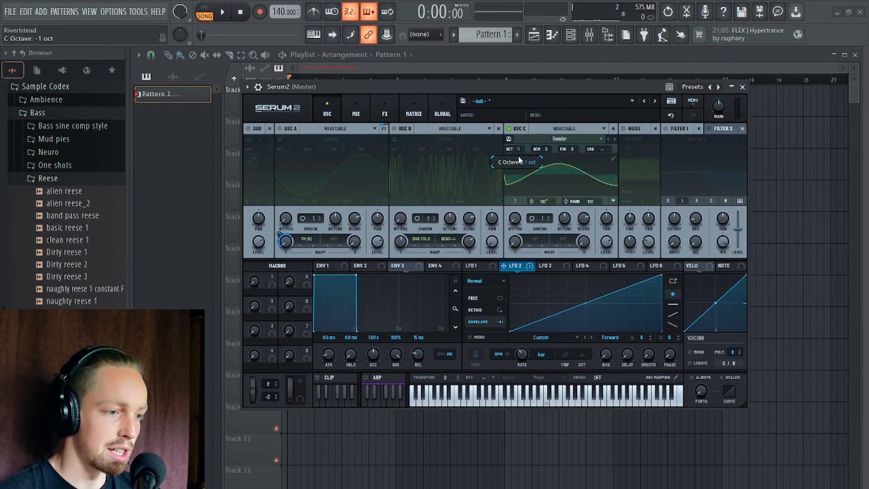
Assign LFO 2 to oscillator C's wavetable position, set the starting position to 53, and audition the pattern.
drag(517, 266, 514, 211)
key(space)
key(space)
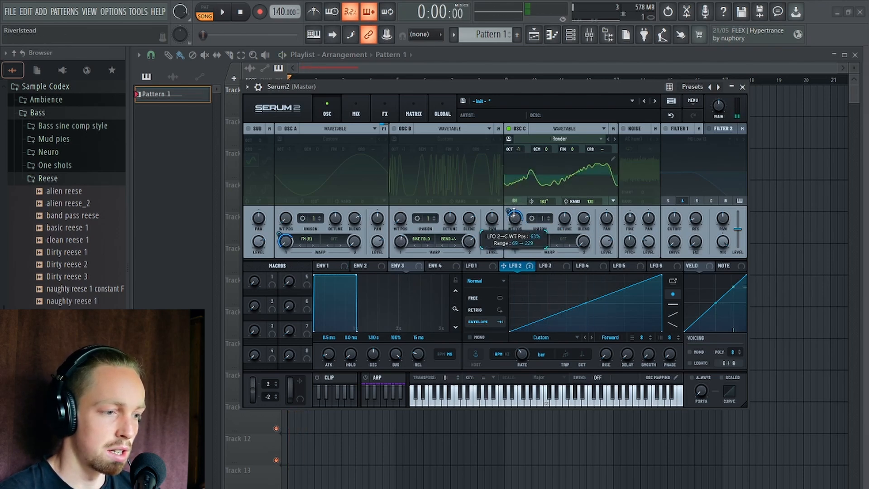
key(space)
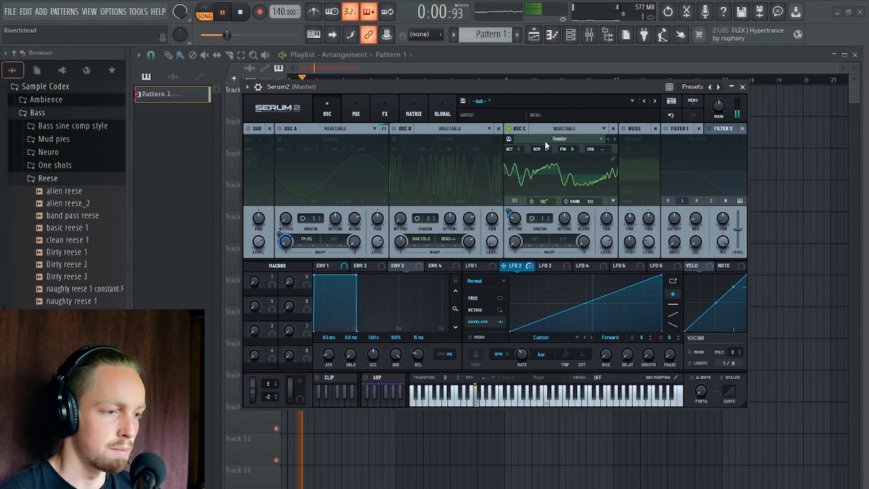
key(space)
Enable Filter 1, and re-enable oscillator A at 0% level with its FM (B) warp turned off.
click(666, 128)
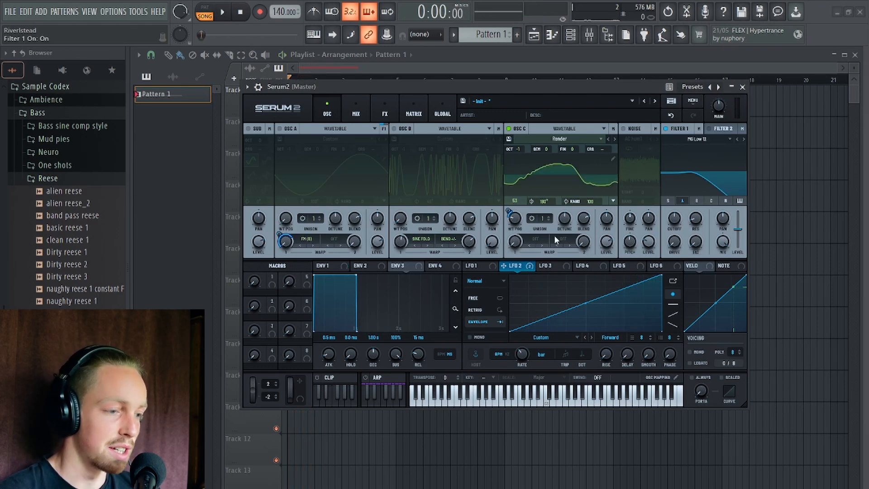
click(280, 129)
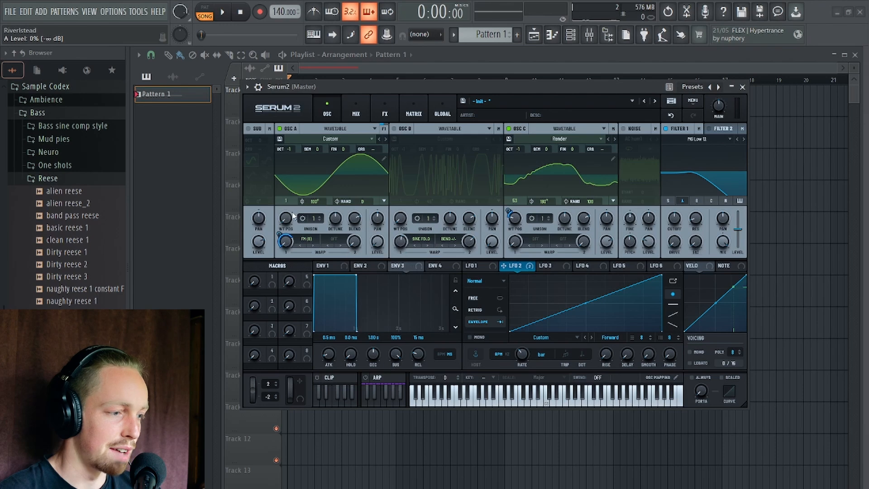
click(311, 245)
click(327, 249)
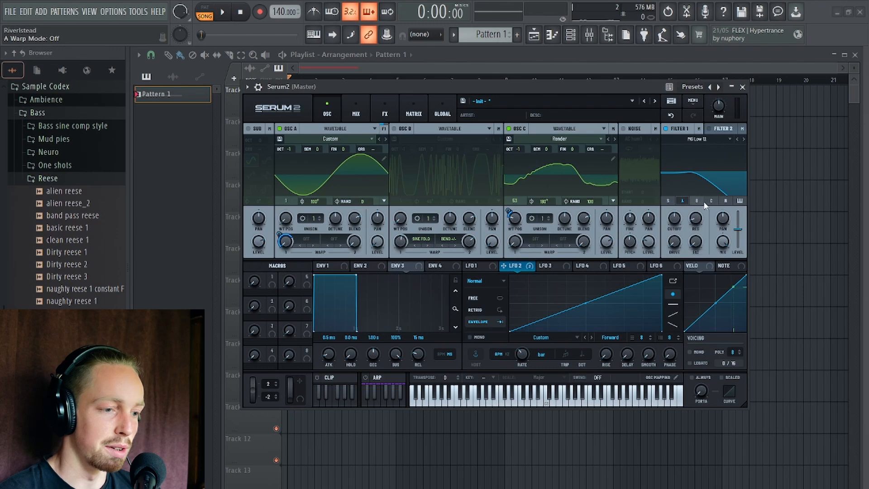
Route oscillator C through Filter 1, set its resonance to 37%, and adjust its cutoff while playing the pattern.
drag(696, 222, 699, 200)
key(space)
drag(675, 241, 674, 227)
key(space)
key(space)
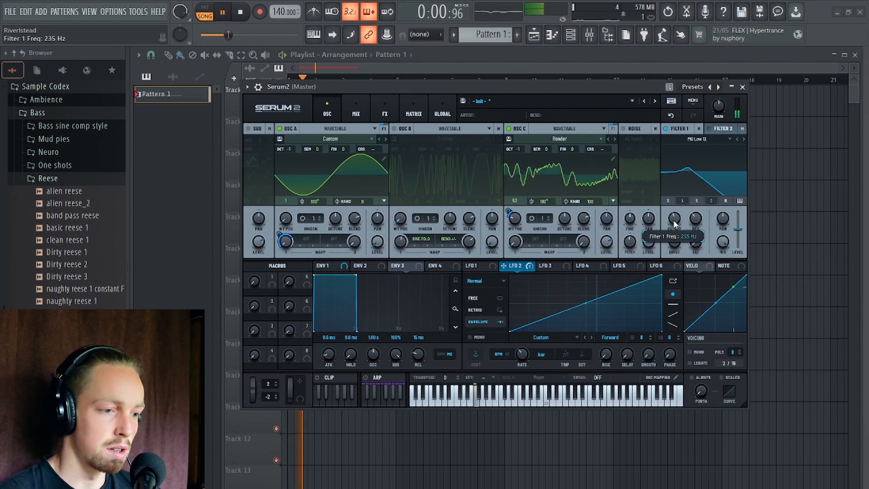
key(space)
Assign oscillator A as a modulation source for Filter 1's cutoff at 55% and audition the filter FM.
right_click(676, 221)
mouse_move(720, 241)
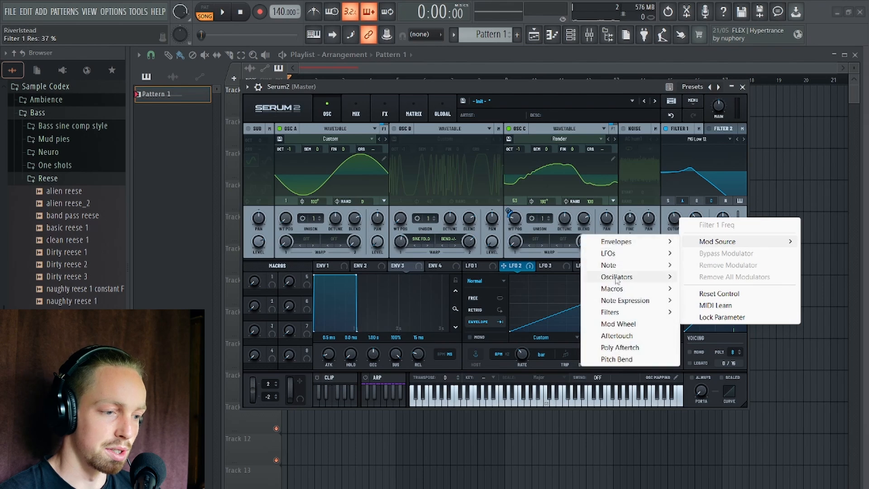
mouse_move(618, 277)
click(708, 290)
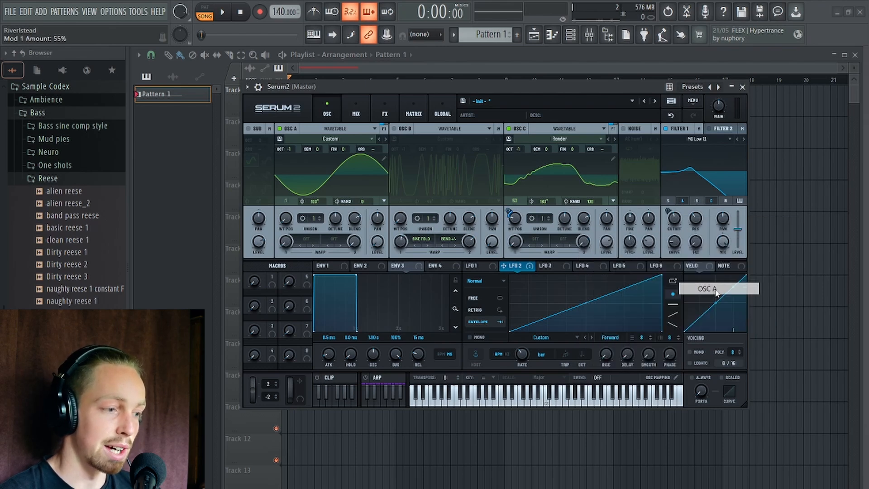
drag(576, 91, 562, 85)
key(space)
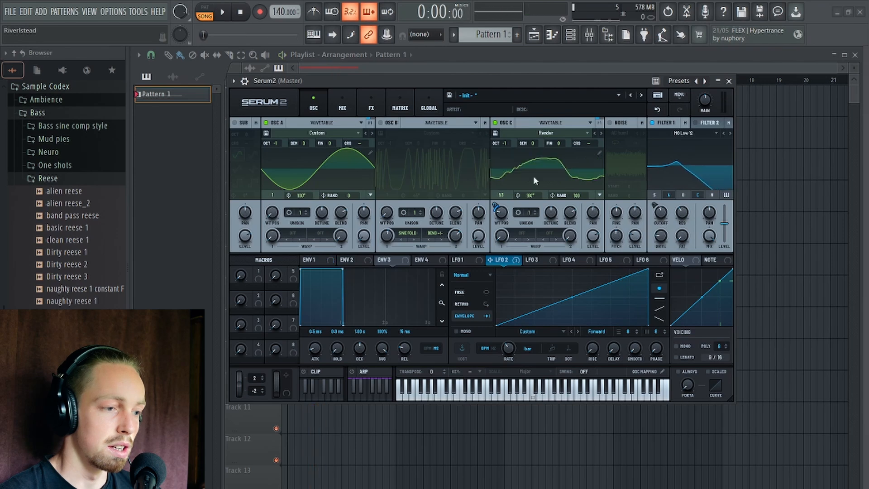
key(space)
Adjust the LFO 2 to oscillator C wavetable position amount, toggle that modulation's polarity, and audition the pattern.
click(400, 104)
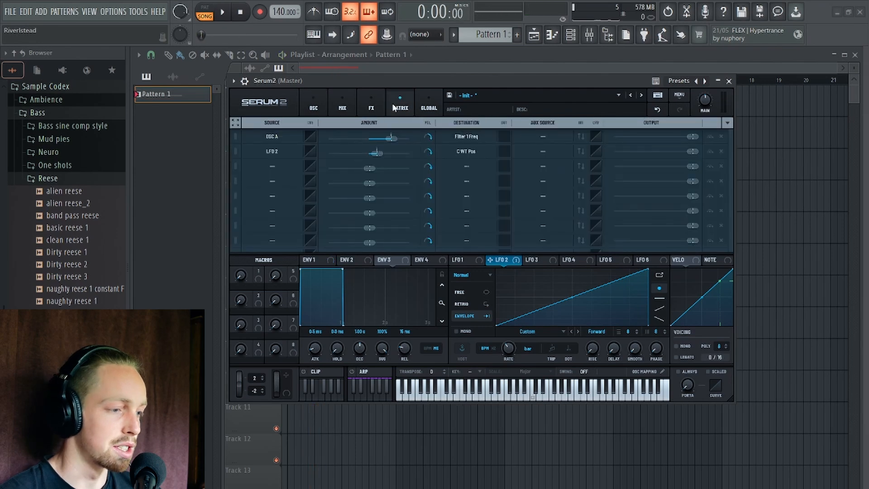
click(377, 156)
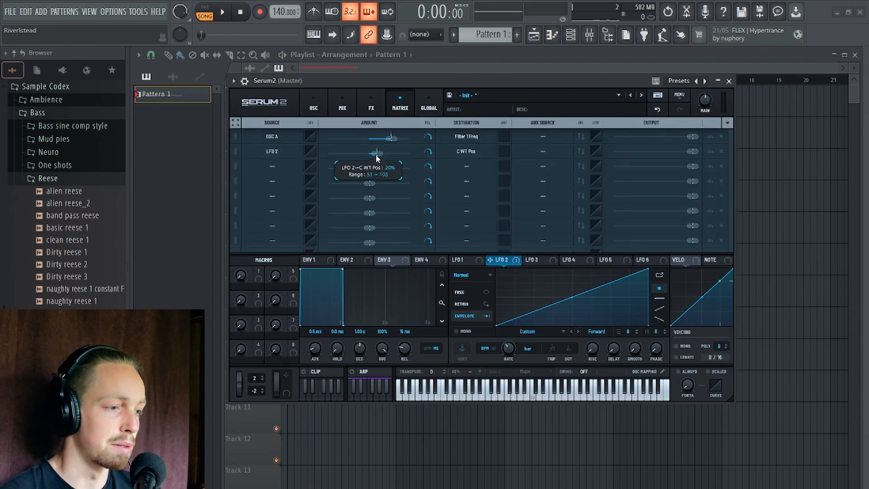
mouse_move(379, 158)
mouse_down()
mouse_move(395, 157)
mouse_move(380, 156)
mouse_up()
key(space)
key(space)
click(428, 154)
key(space)
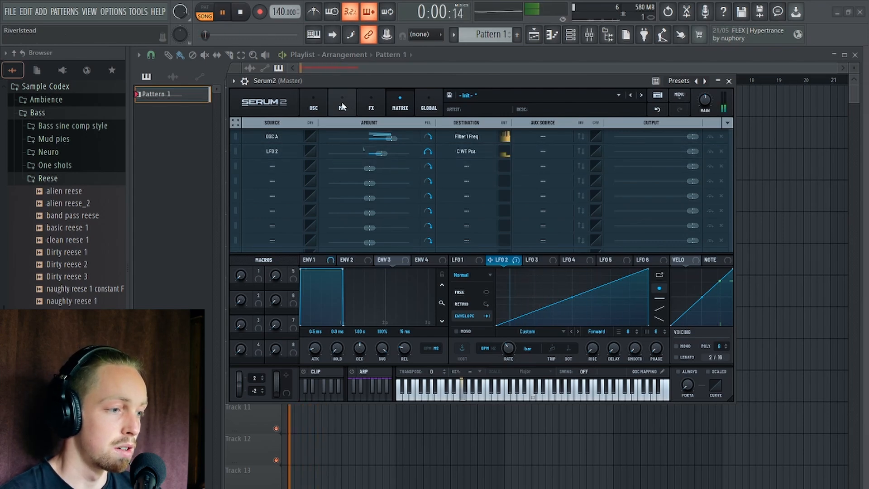
click(313, 104)
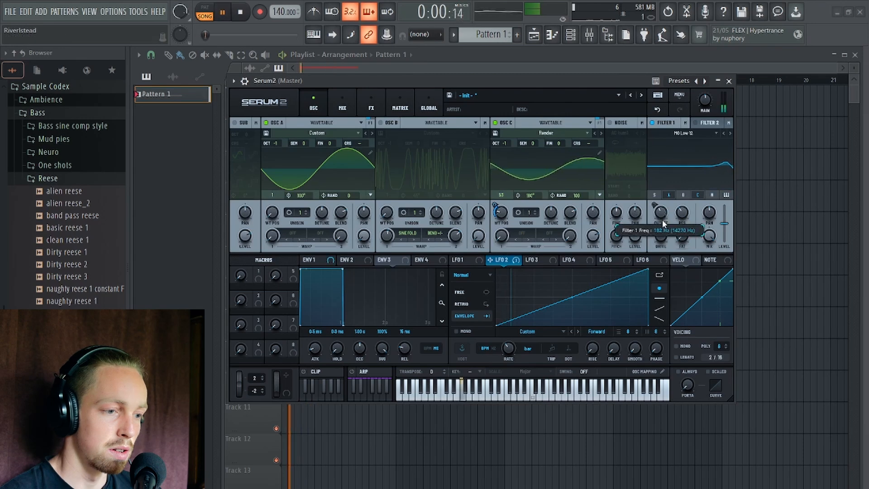
Lower Filter 1's cutoff to 43 Hz and reduce the LFO 2 to oscillator C wavetable position amount while auditioning the pattern.
drag(663, 218, 659, 229)
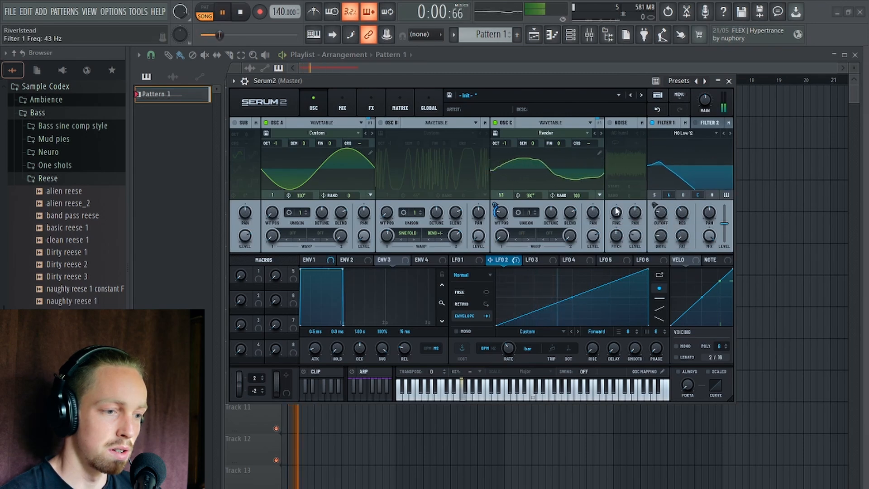
click(373, 108)
click(400, 106)
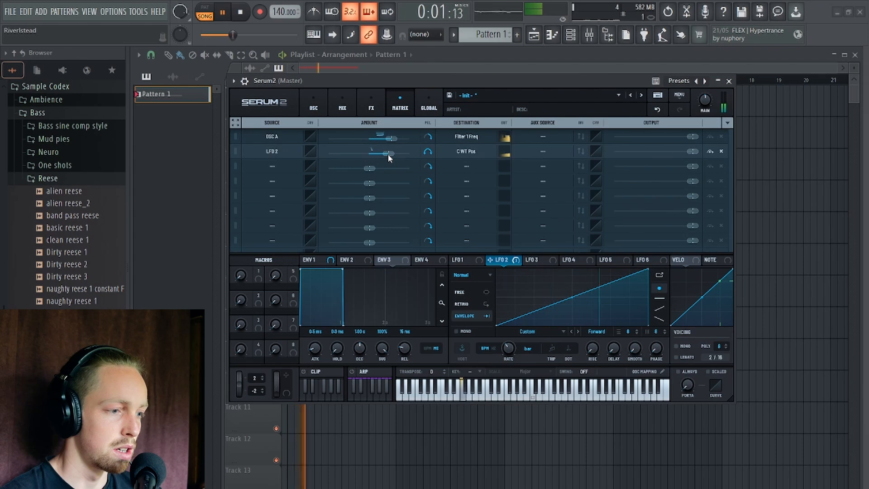
key(space)
drag(388, 153, 382, 153)
key(space)
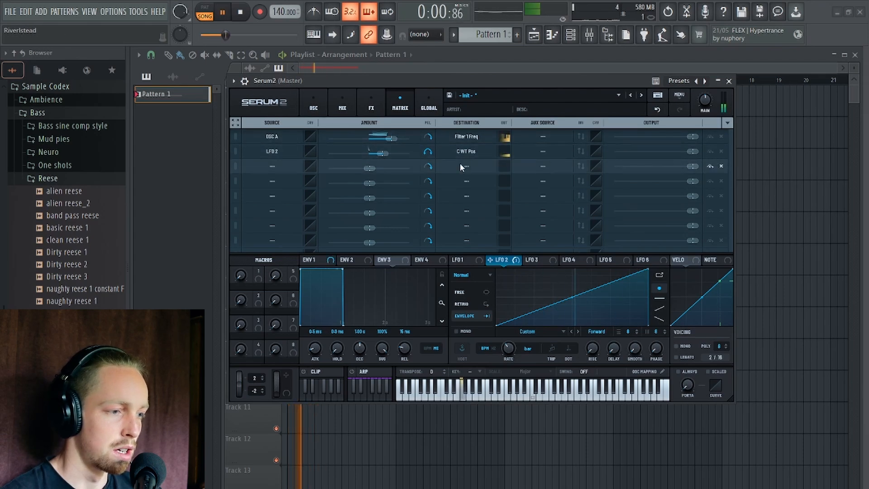
key(space)
click(314, 107)
drag(559, 79, 613, 80)
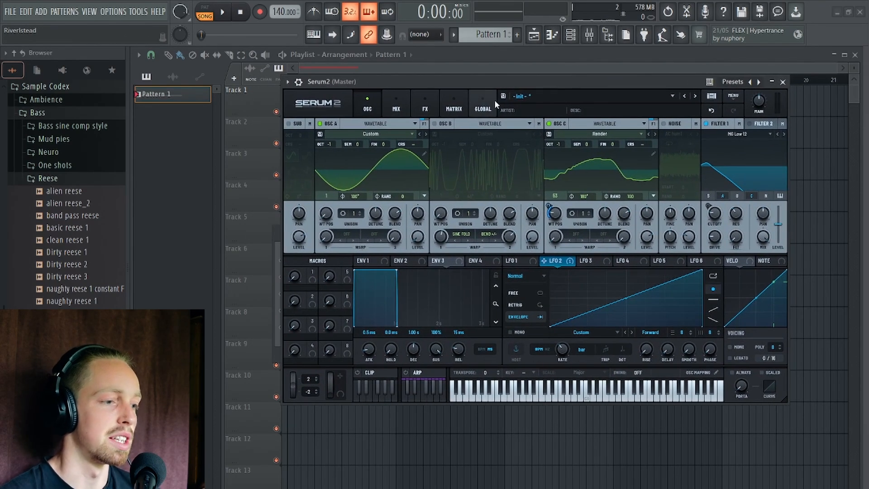
Add a Distortion effect in Sin Fold mode, adjust its drive, and audition the pattern.
click(415, 107)
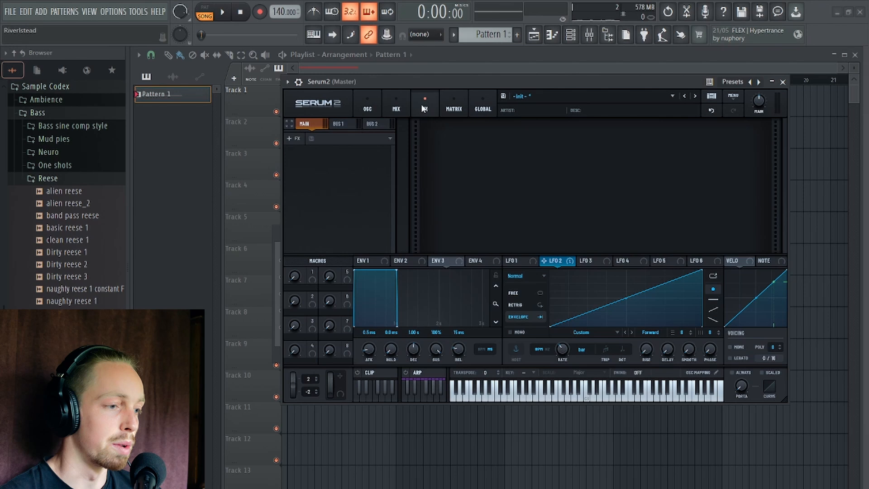
click(292, 139)
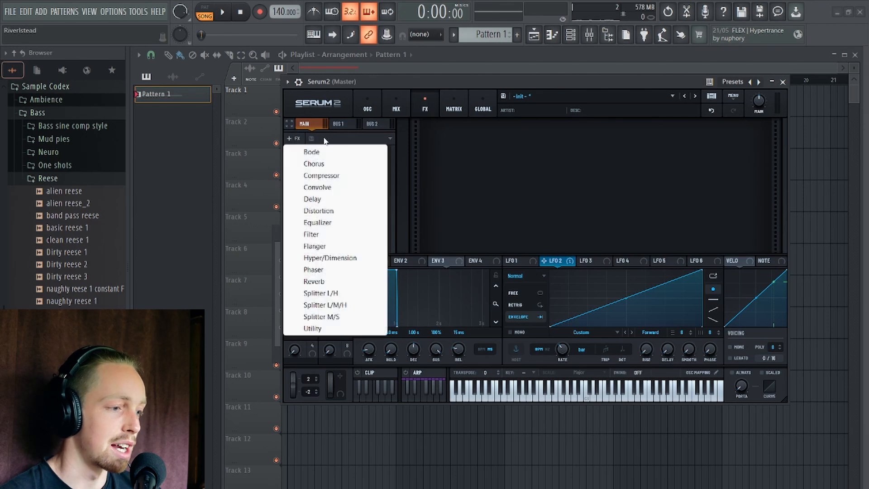
click(329, 211)
click(494, 144)
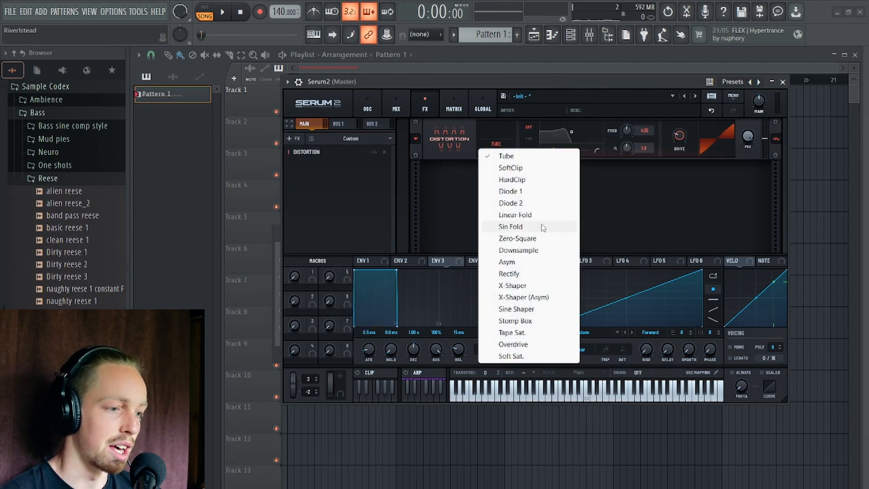
click(511, 226)
drag(680, 131, 679, 136)
key(space)
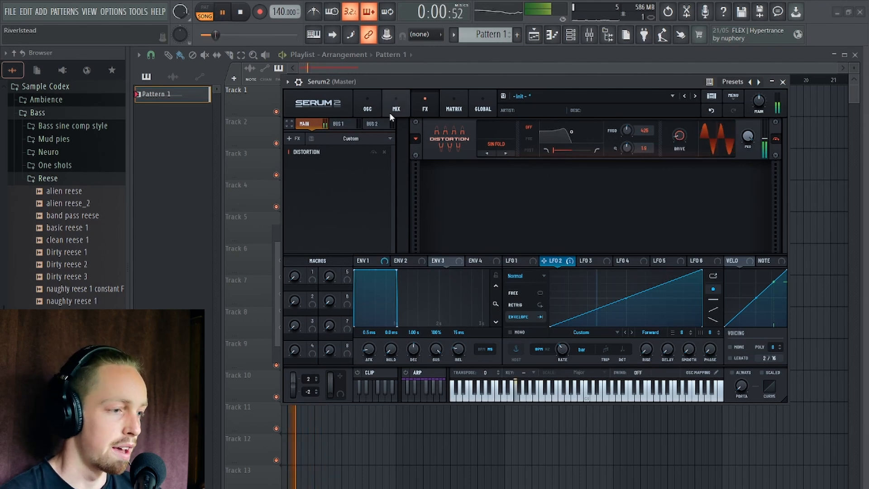
click(373, 107)
key(space)
click(424, 105)
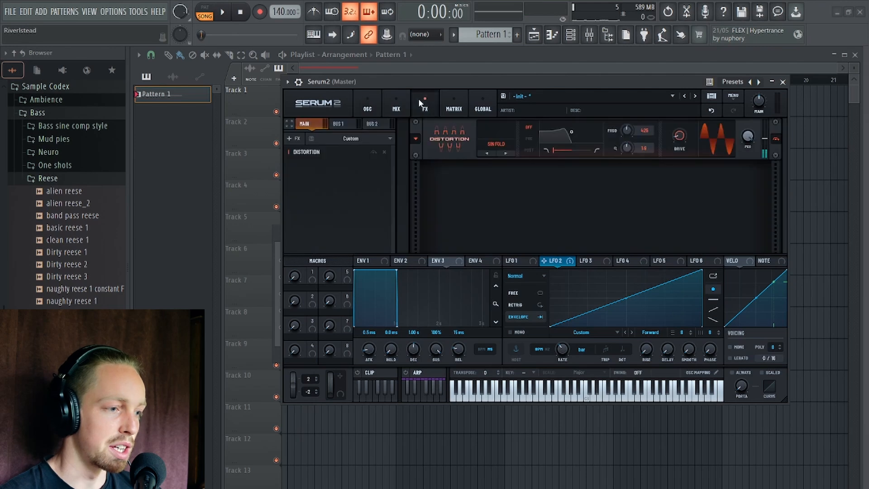
Switch LFO 3's rate from tempo sync to hertz and set it to 43 Hz.
click(591, 261)
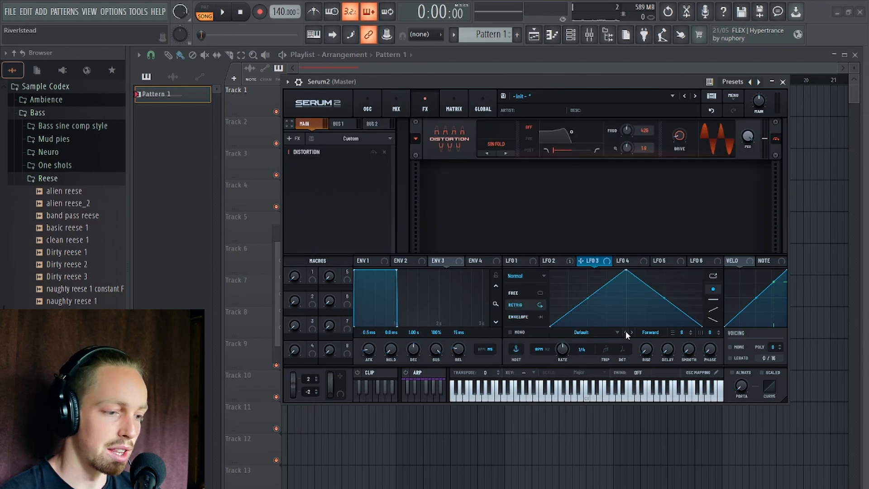
click(546, 349)
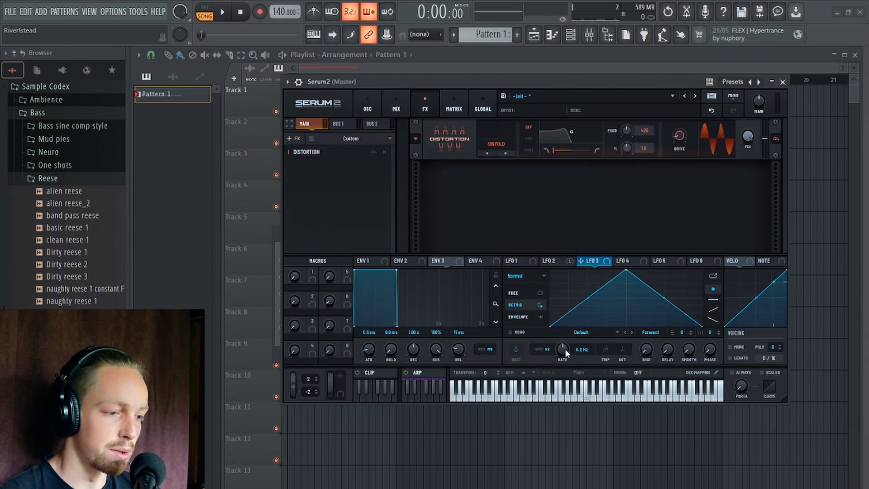
double_click(564, 349)
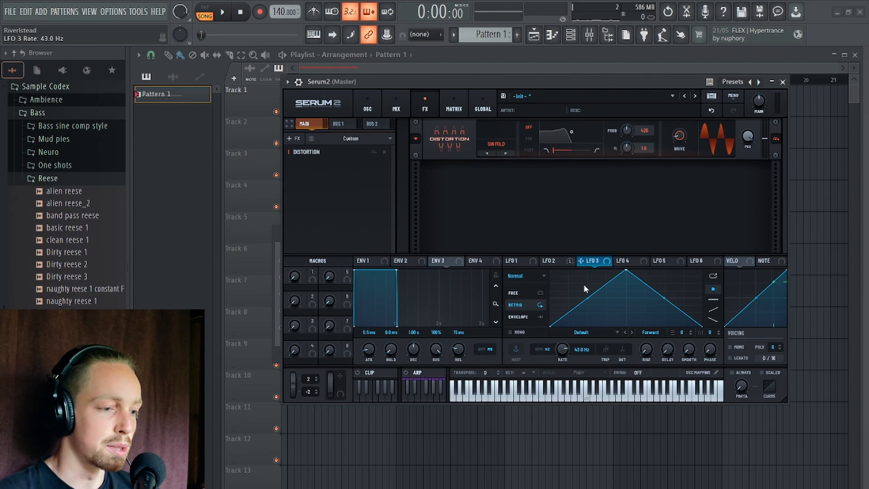
Reshape LFO 3 into a near-square wave, low in the first half and high in the second, with a steep sloped rise.
drag(587, 298, 642, 349)
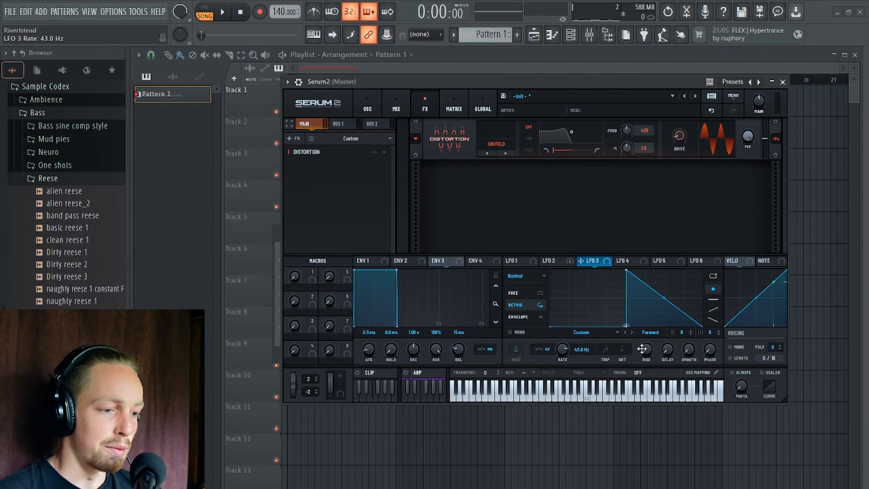
drag(665, 298, 741, 246)
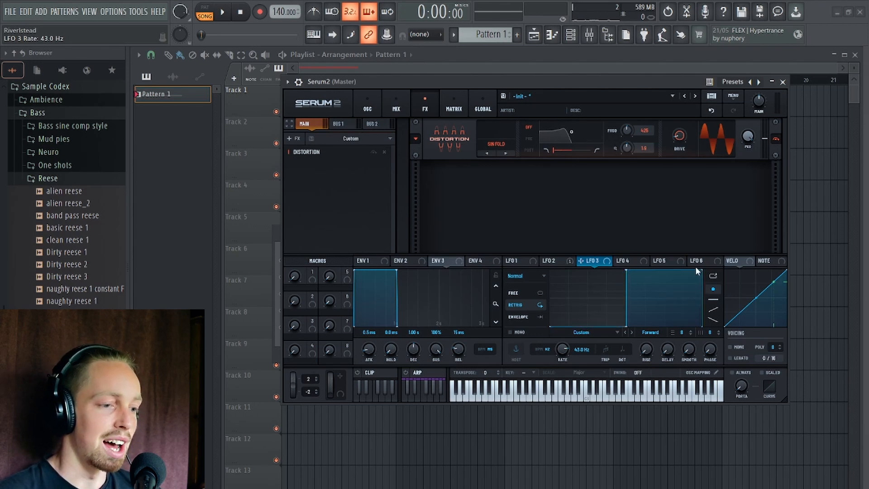
drag(621, 330, 619, 314)
Assign LFO 3 as a modulation source for the Distortion's mix and audition the pattern.
drag(580, 261, 749, 141)
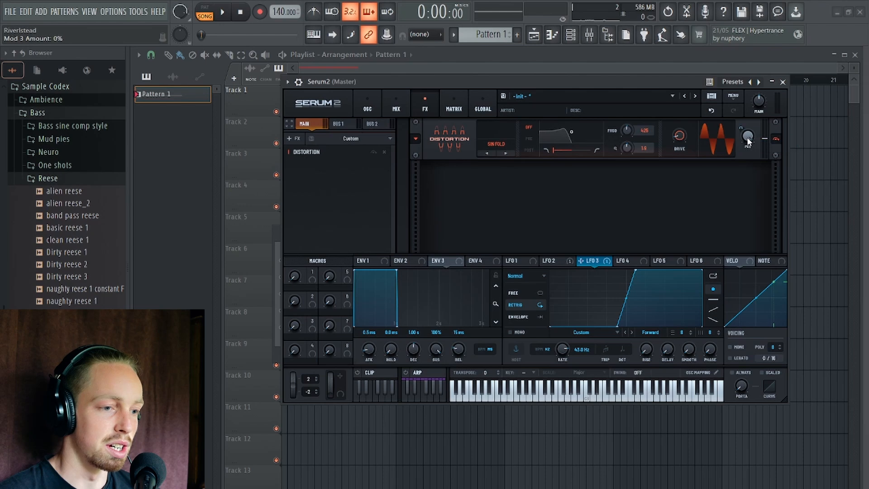
drag(635, 81, 620, 94)
key(space)
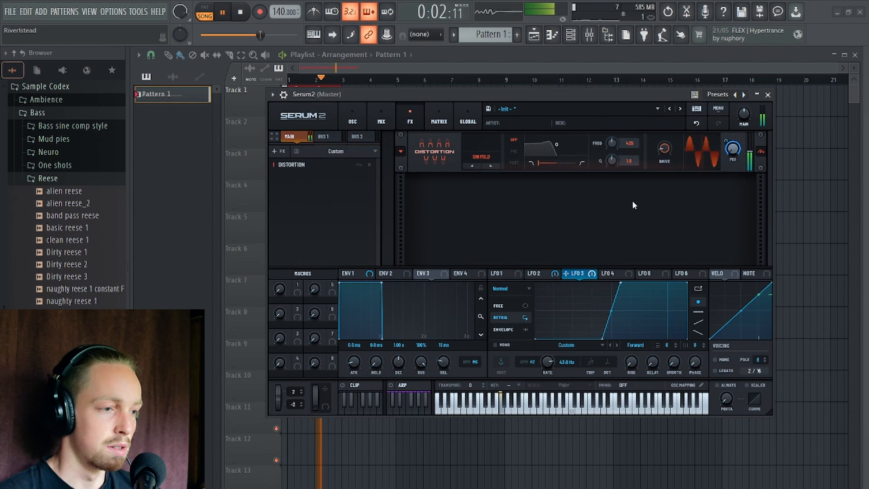
key(space)
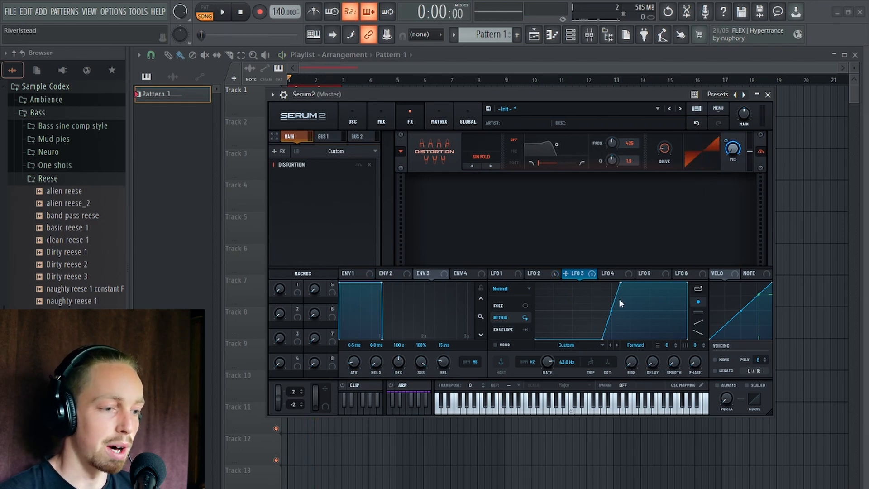
key(space)
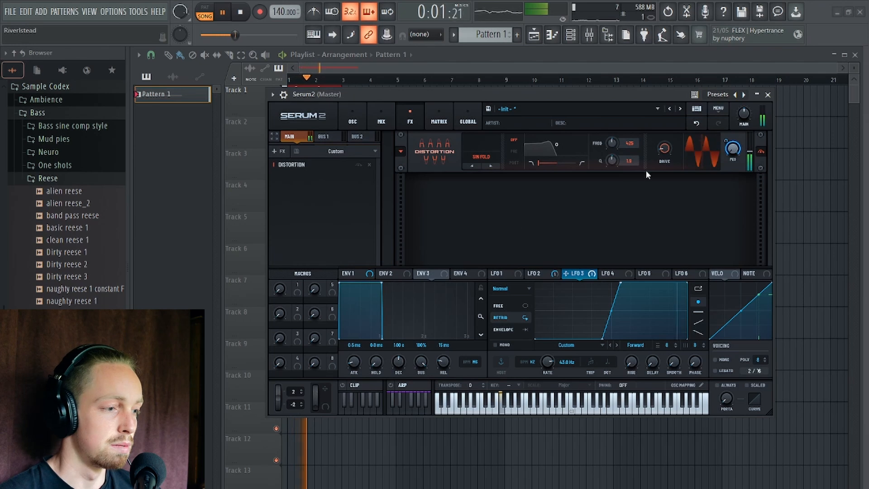
key(space)
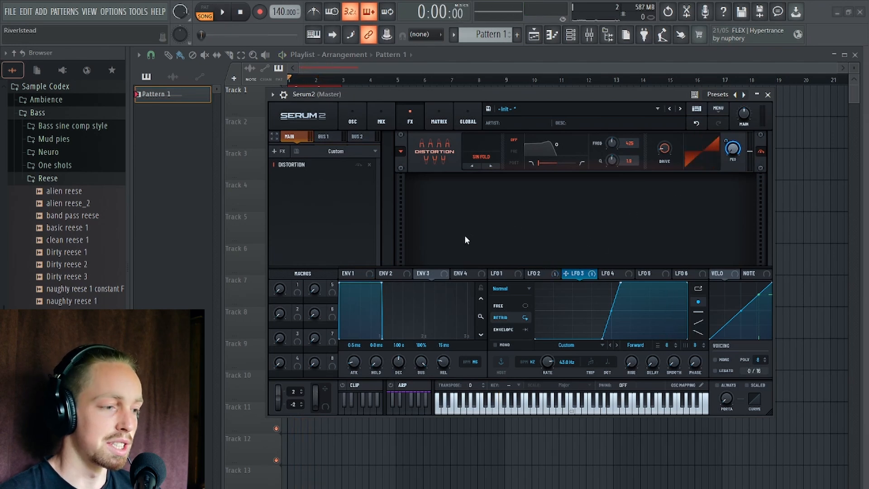
Assign LFO 3 to Filter 1's cutoff and adjust the modulation amount while auditioning the pattern.
click(354, 108)
drag(566, 273, 699, 227)
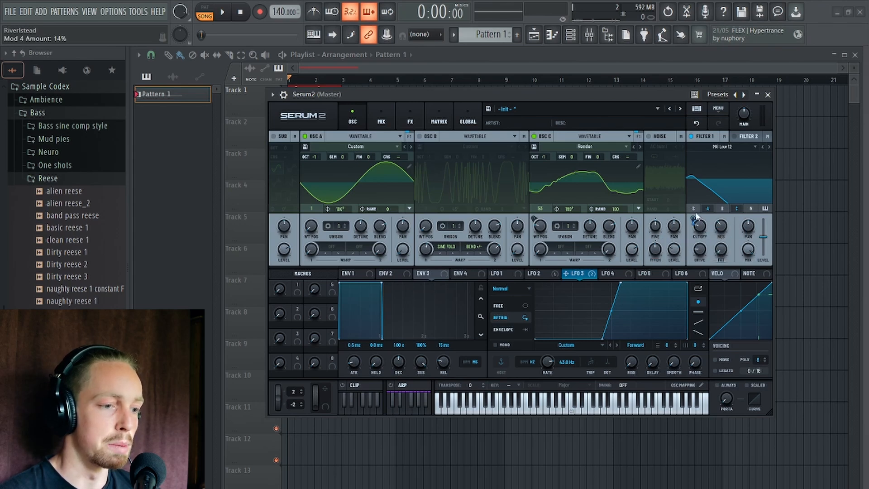
key(space)
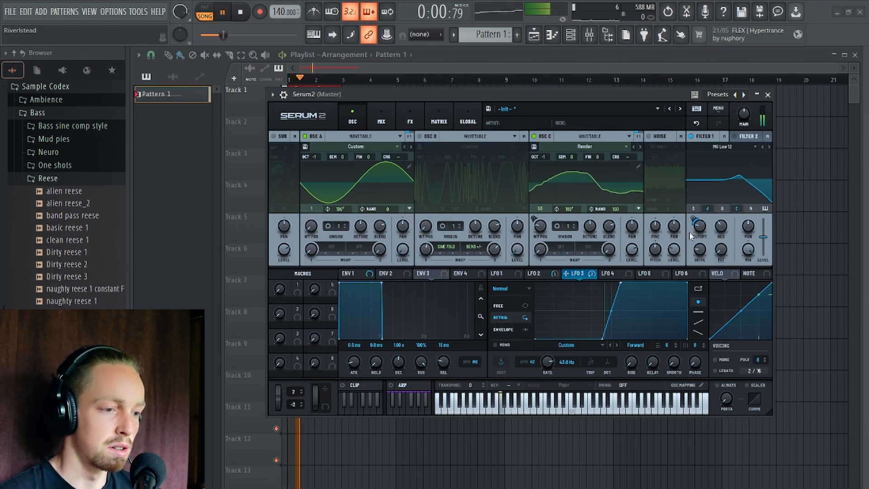
key(space)
mouse_move(694, 224)
mouse_down()
mouse_move(694, 233)
mouse_move(698, 225)
mouse_up()
key(space)
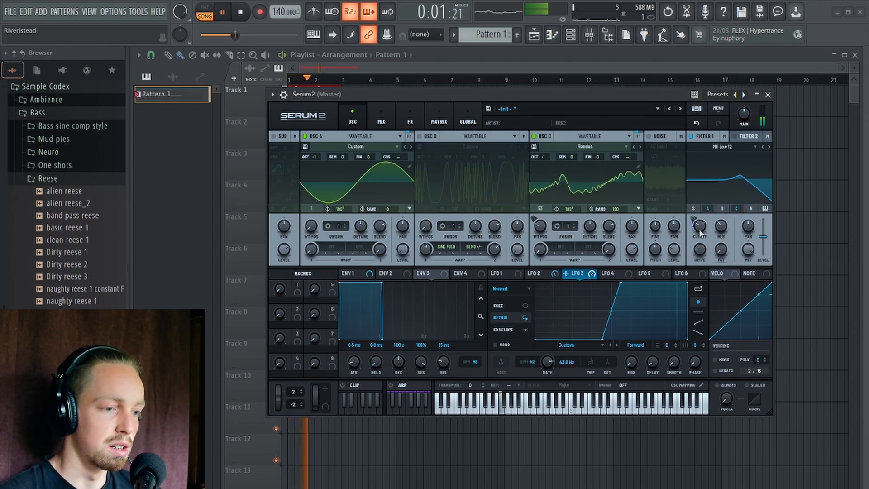
right_click(700, 226)
key(space)
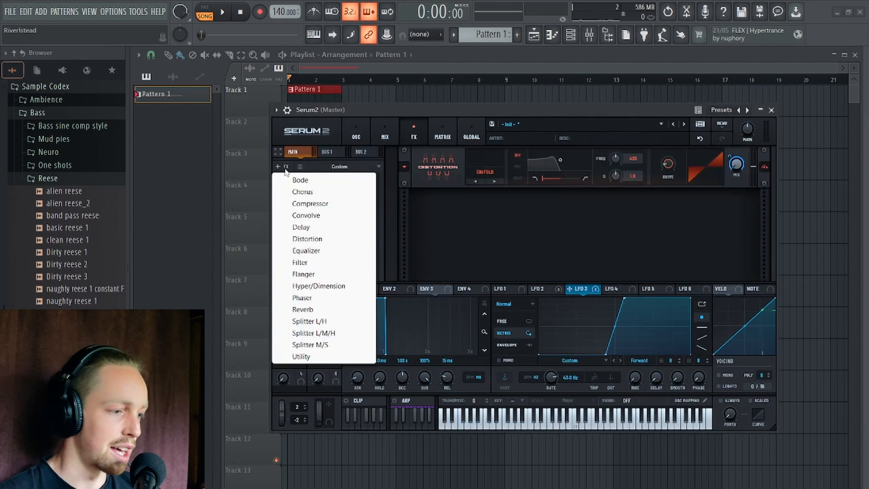
Add a Filter effect of the Cmb + type after the Distortion and audition the pattern.
click(337, 263)
click(483, 206)
mouse_move(521, 256)
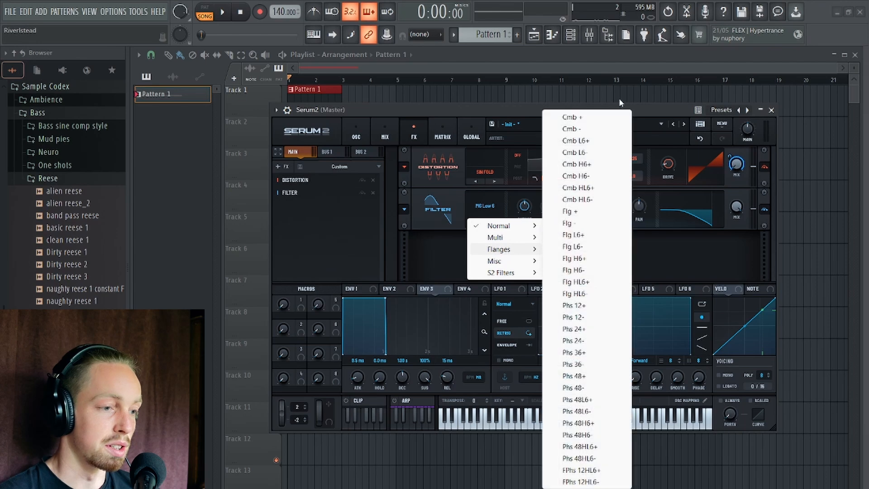
click(587, 117)
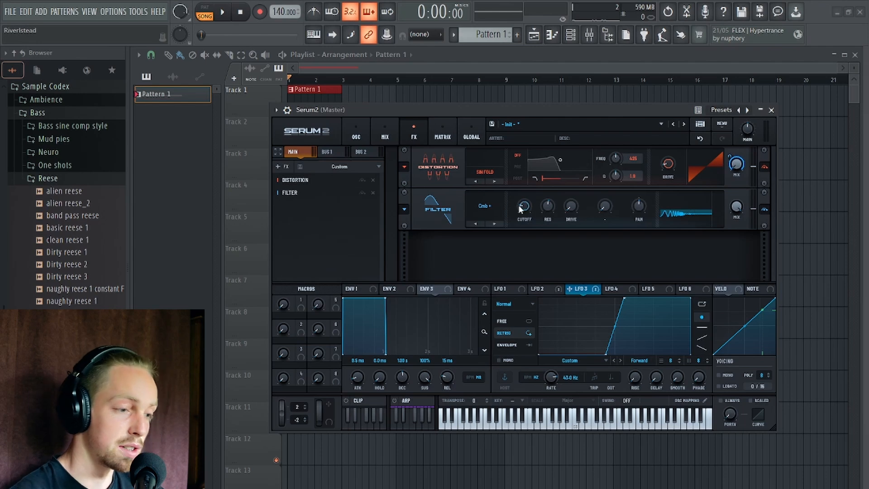
drag(560, 113, 552, 96)
key(space)
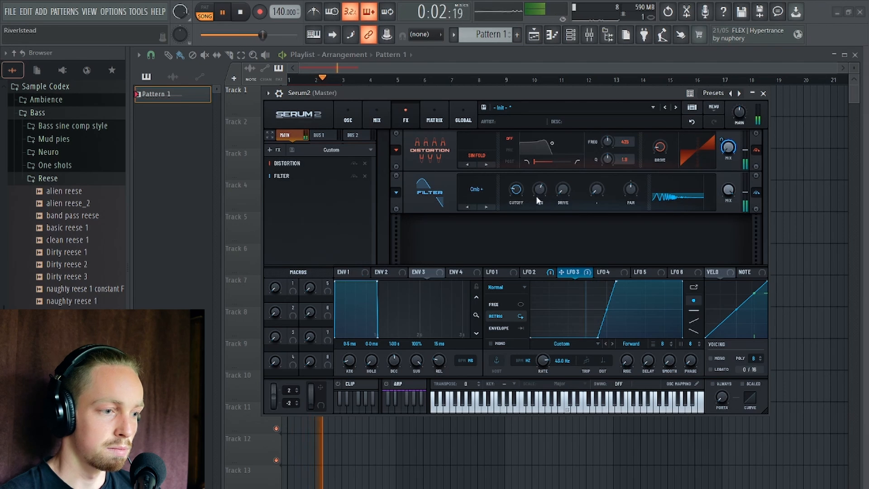
key(space)
Move the Filter effect ahead of the Distortion in the effects chain and audition the pattern.
drag(348, 175, 332, 162)
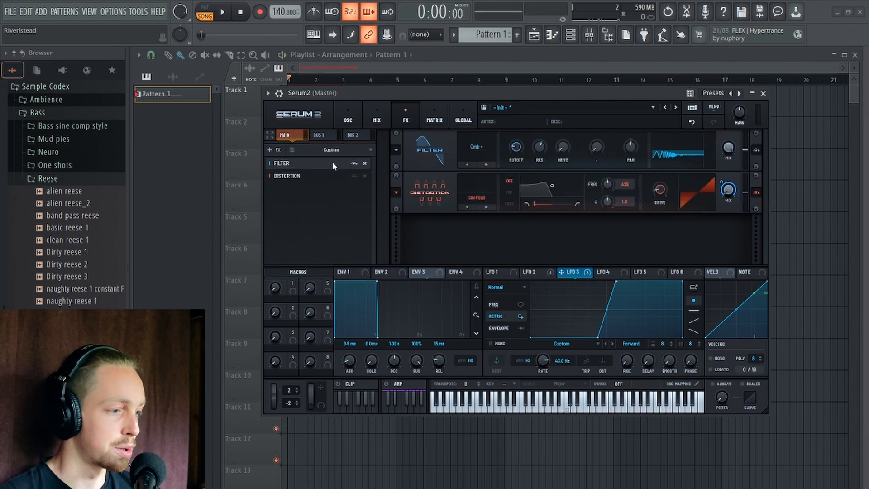
key(space)
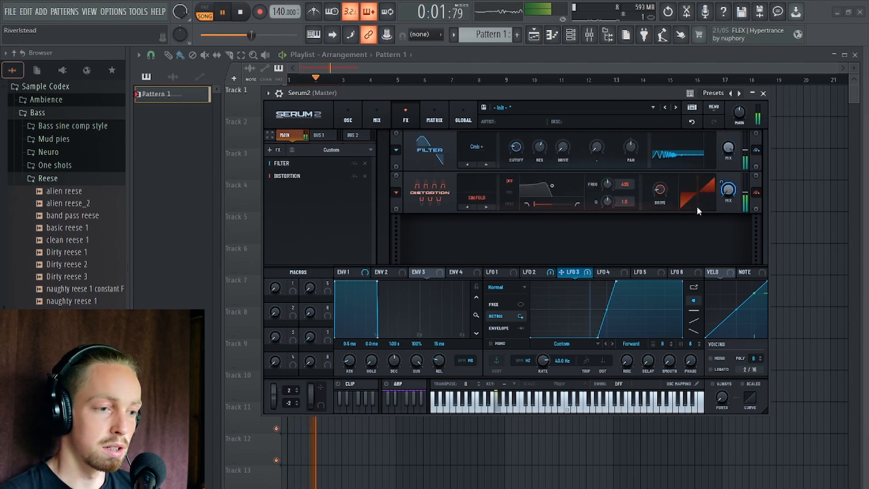
key(space)
Assign LFO 3 to the comb filter's resonance and adjust the modulation amount while playing the pattern.
drag(571, 273, 537, 186)
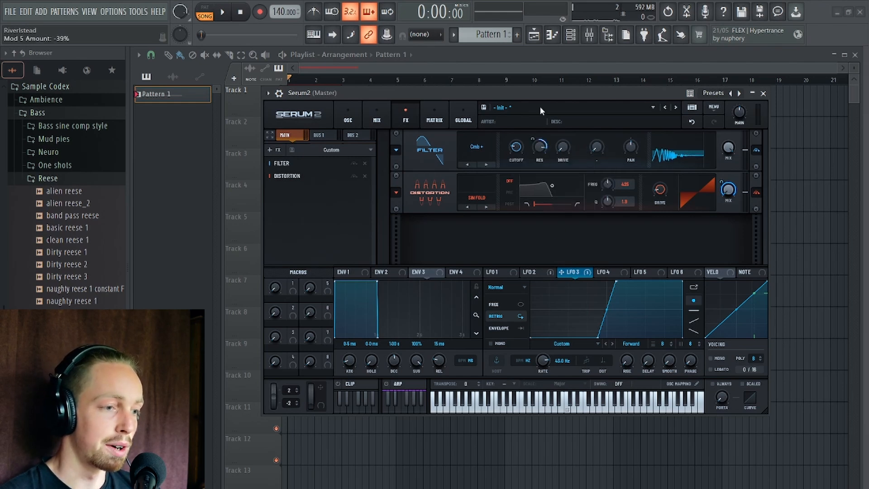
key(space)
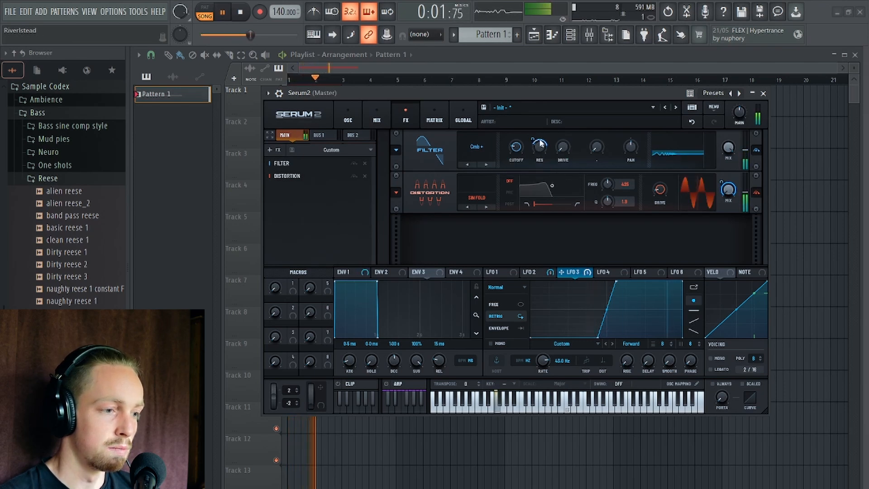
drag(535, 141, 538, 163)
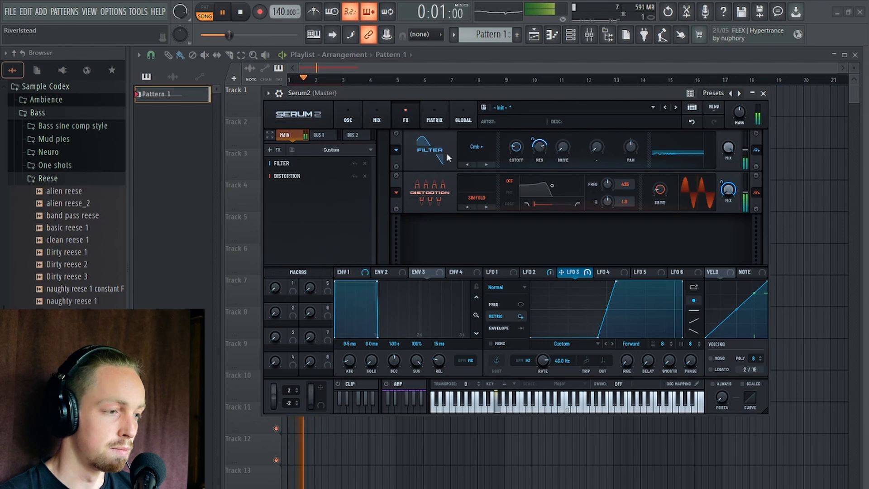
click(348, 117)
key(space)
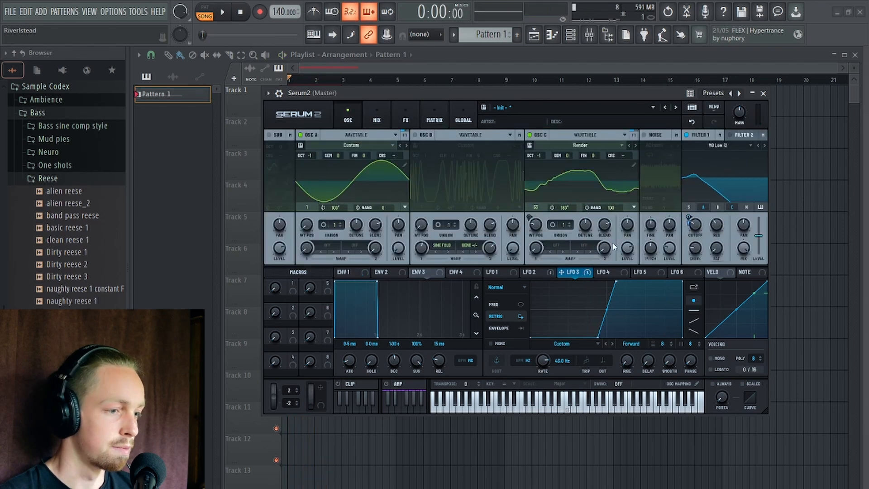
Set LFO 3's rate to 86 Hz and audition the pattern.
double_click(545, 366)
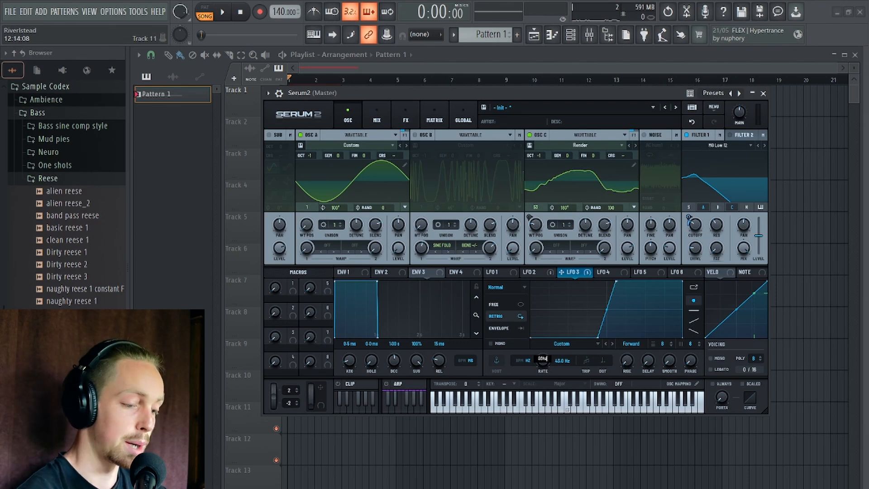
text(86hz)
key(Return)
mouse_move(534, 93)
mouse_down()
mouse_move(521, 75)
mouse_move(532, 87)
mouse_up()
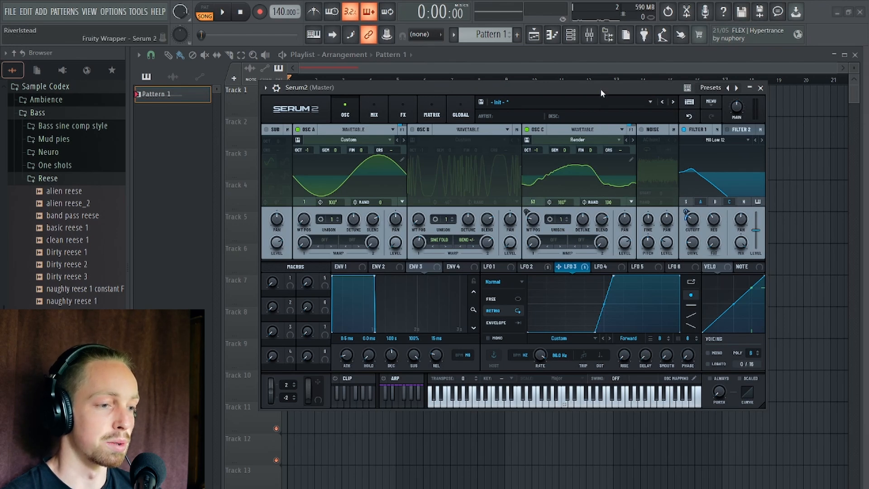
drag(600, 88, 569, 73)
key(space)
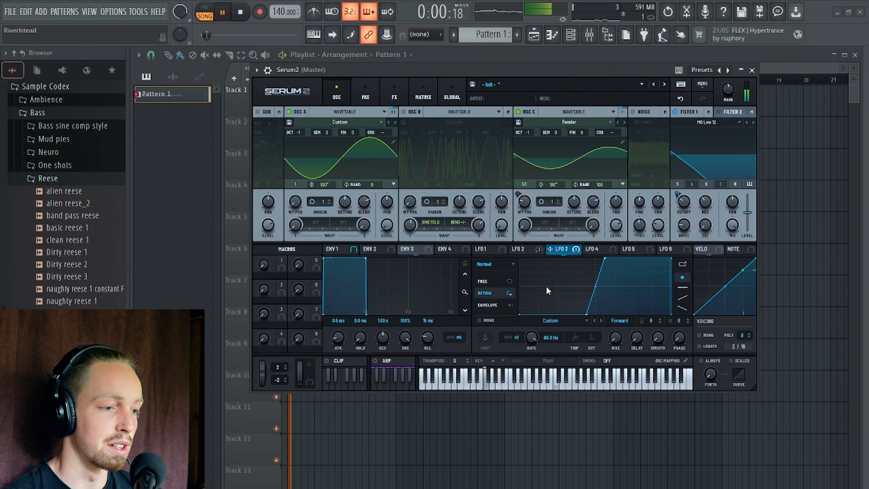
Set oscillator C's unison to 2 voices and audition the pattern.
key(space)
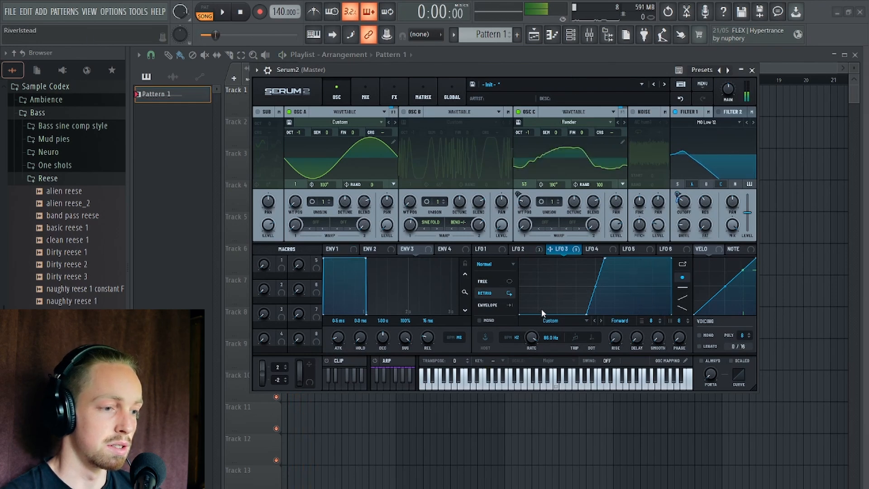
key(space)
click(555, 201)
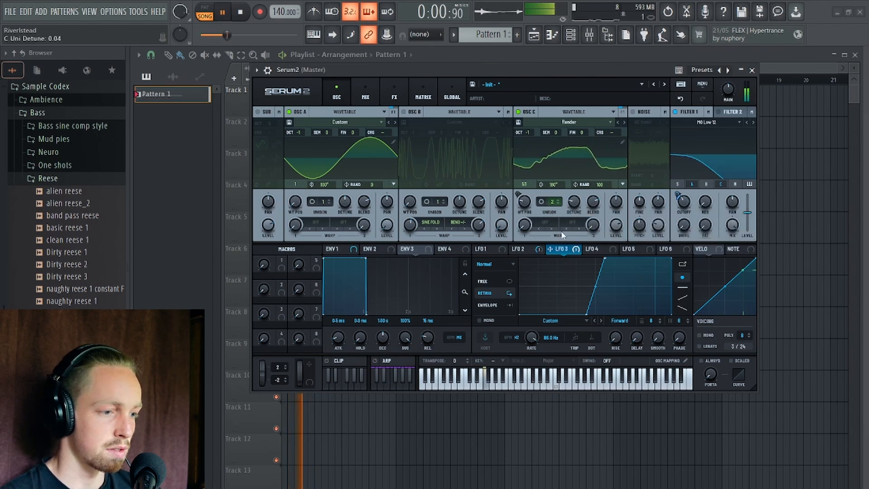
key(space)
Add another Filter effect of the MG Low 18 type after the Distortion.
click(394, 95)
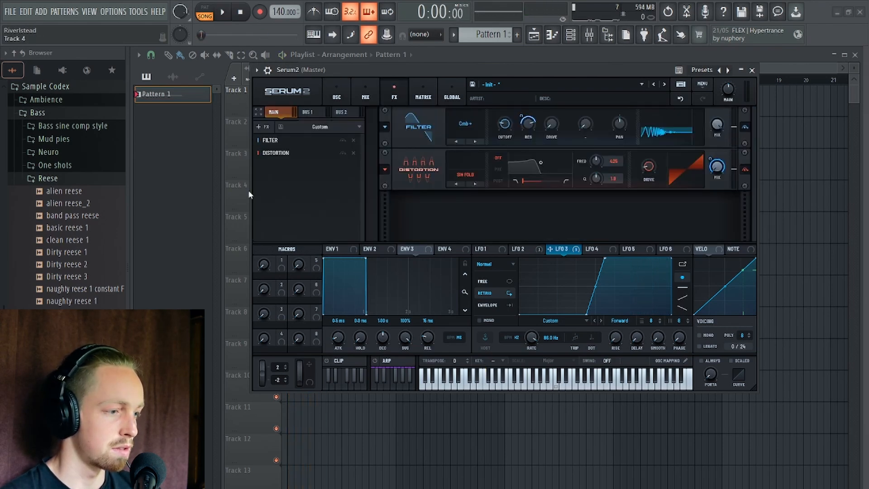
click(262, 127)
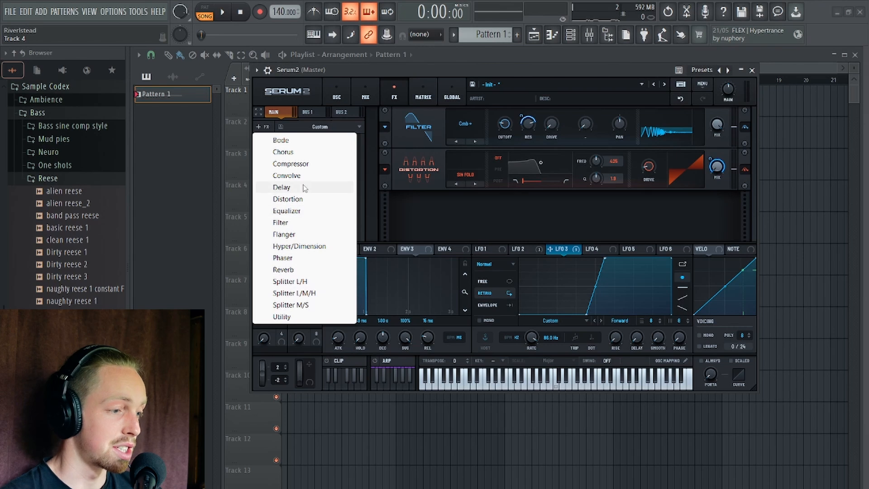
click(309, 222)
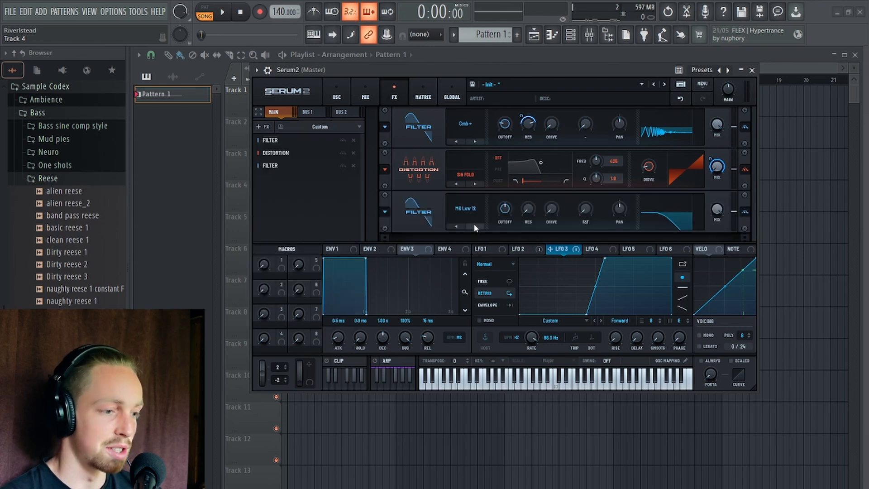
Shape LFO 4 as a rising ramp in Envelope mode with a one-bar rate and assign it to the MG Low 18 filter's cutoff.
click(591, 250)
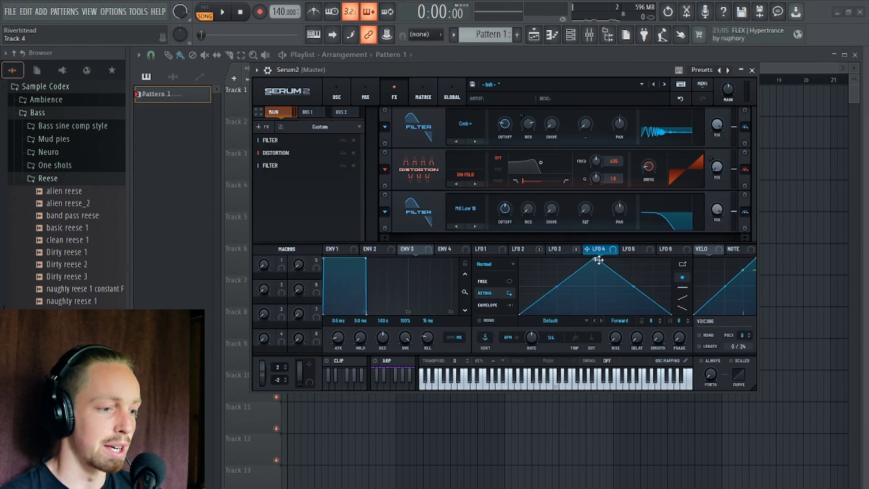
drag(598, 260, 672, 258)
drag(596, 250, 504, 209)
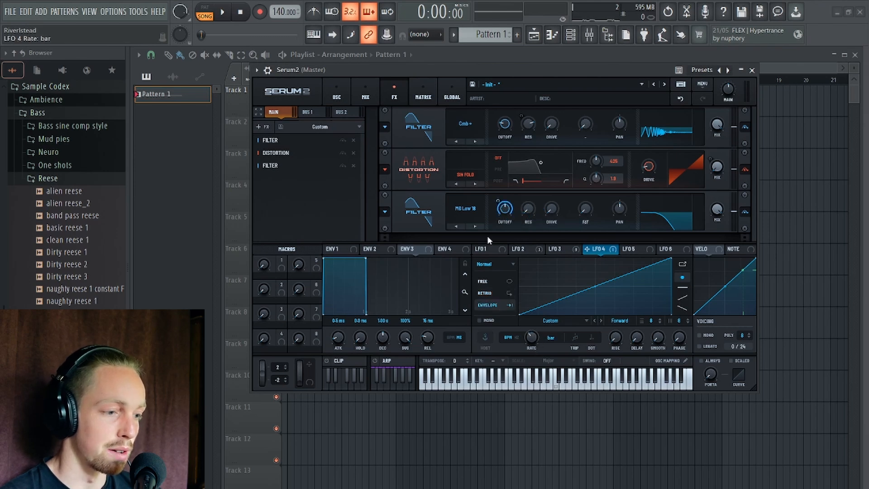
Lower the MG Low 18 filter's cutoff and set its LFO 4 modulation amount to 43% while playing the pattern.
key(space)
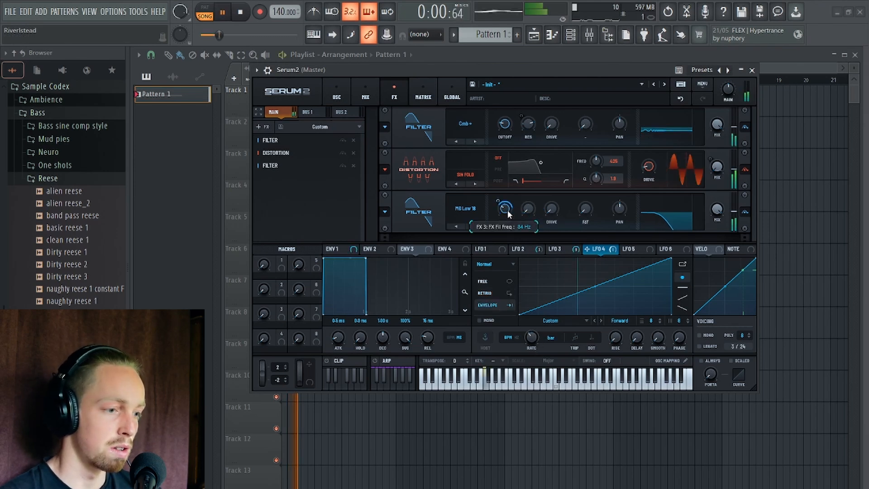
drag(504, 207, 501, 222)
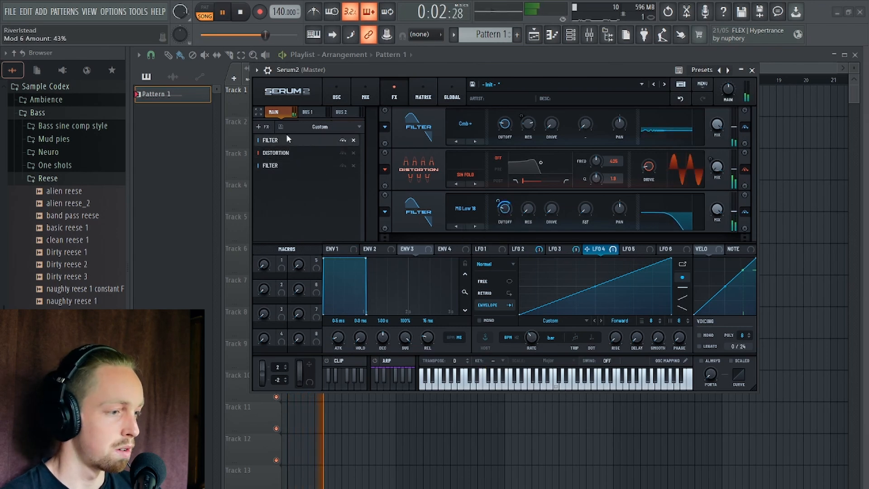
key(space)
Add a Ping-Pong Delay with dotted 1/8 times on both sides and narrow its filter band.
click(263, 127)
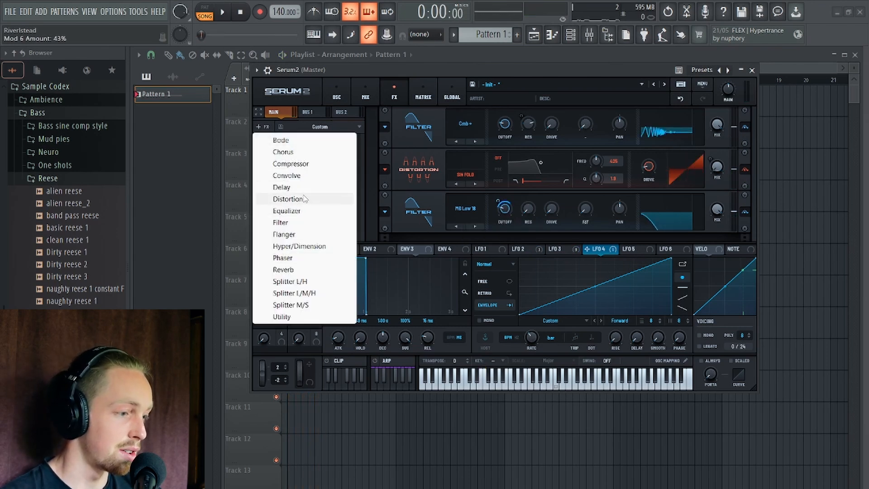
click(285, 187)
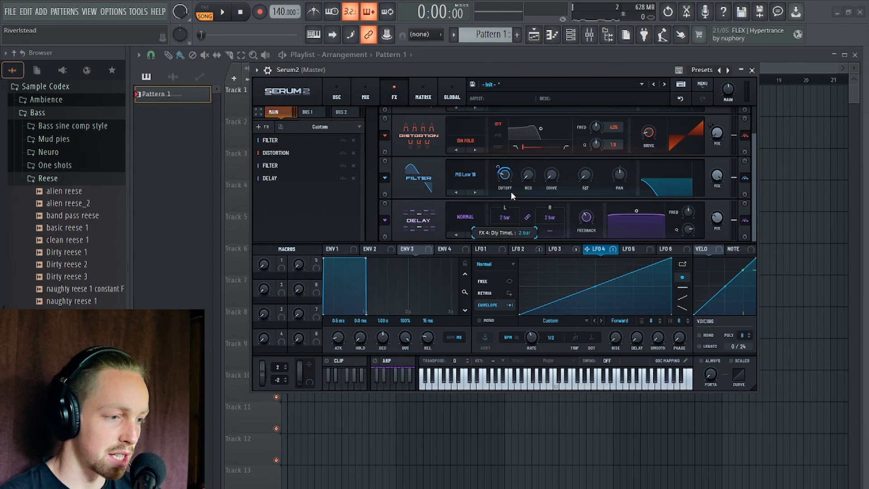
click(466, 217)
click(494, 252)
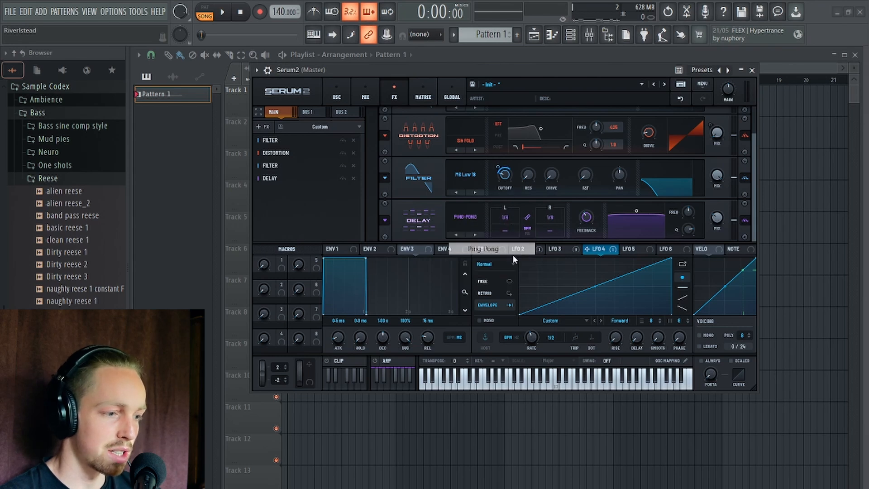
drag(499, 229, 505, 182)
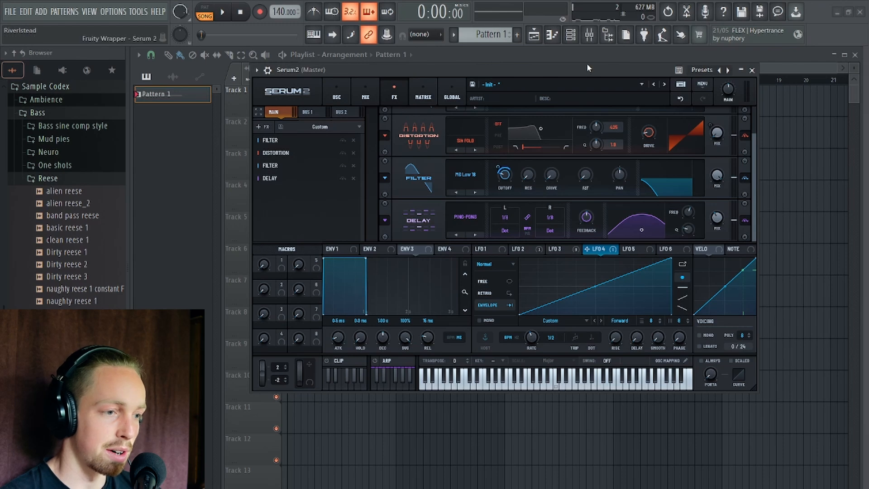
Bend LFO 4's ramp into a slow-starting curve and shorten the note in Pattern 1 to about a quarter of a bar.
drag(587, 68, 585, 86)
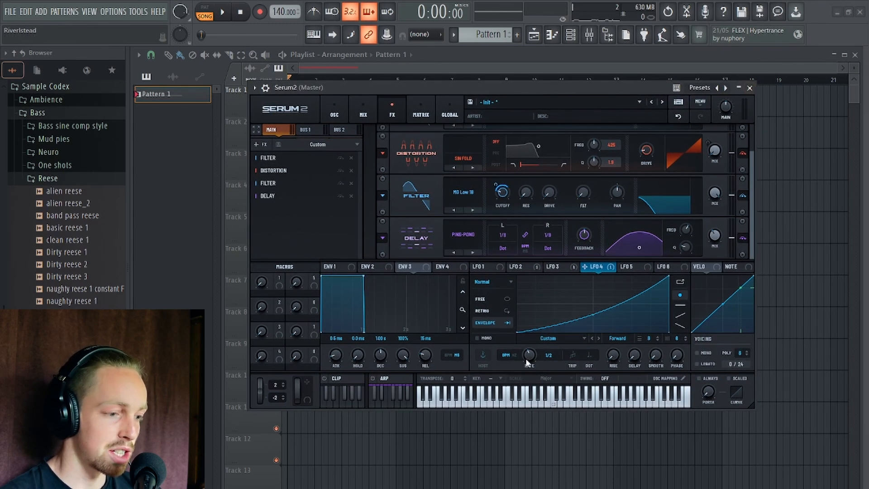
click(750, 88)
double_click(306, 110)
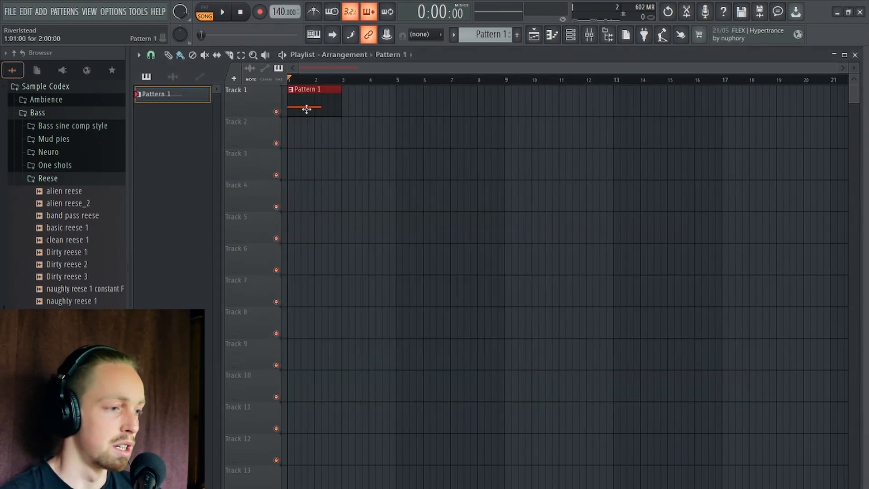
drag(387, 286, 250, 295)
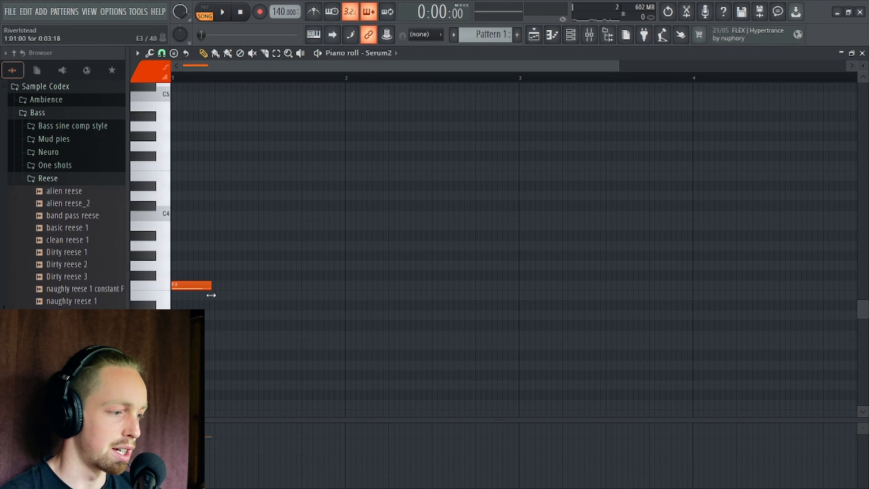
click(863, 53)
Set LFO 4's rate to 1/4 and oscillator A's octave to +1, auditioning the shortened pattern.
key(space)
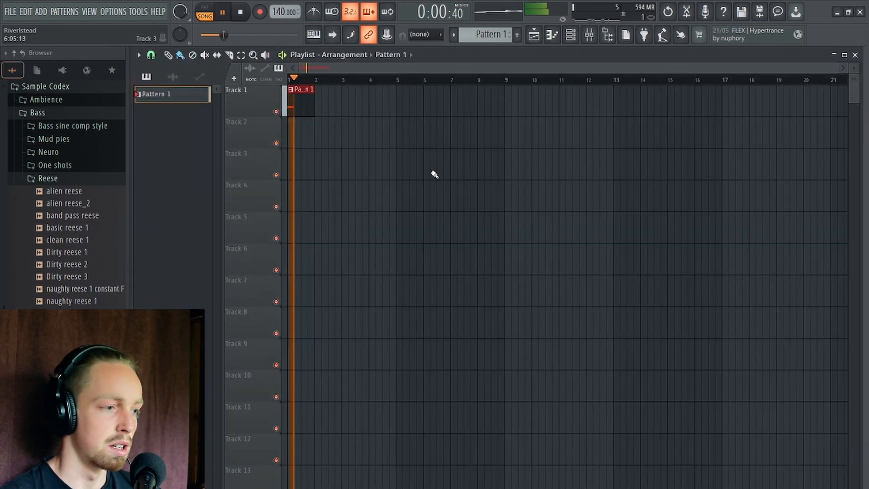
click(589, 35)
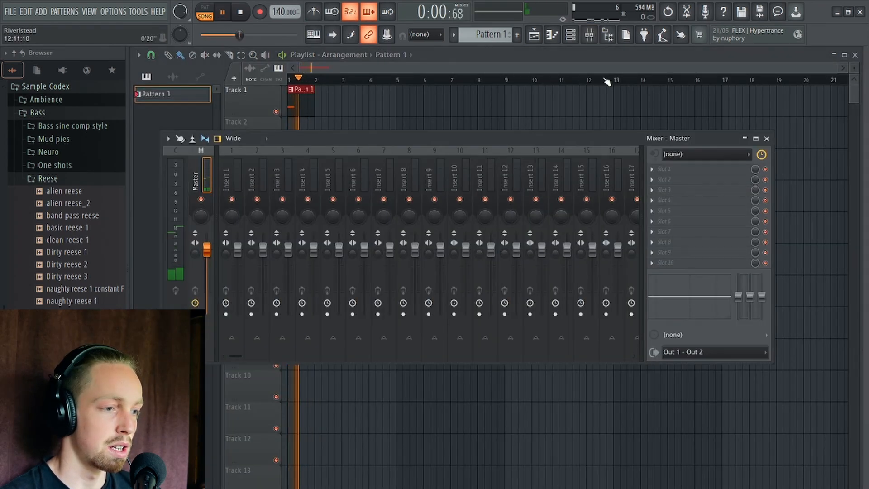
click(572, 36)
key(space)
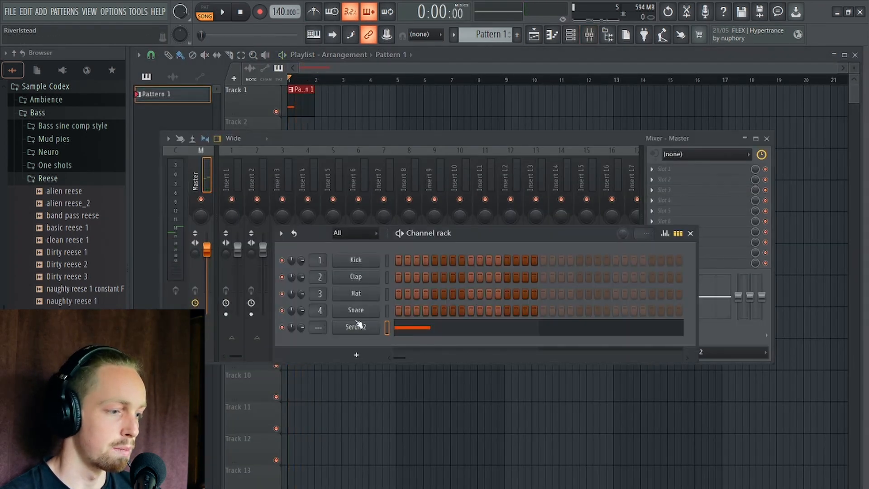
click(358, 326)
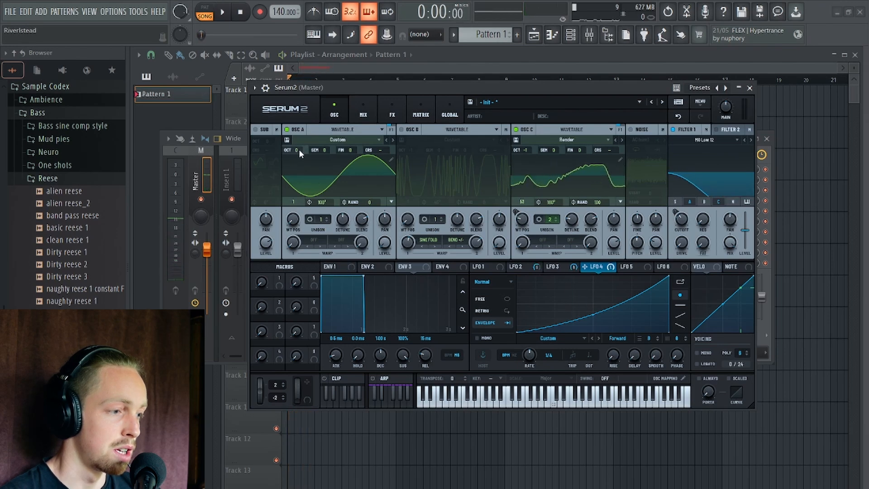
drag(299, 149, 300, 140)
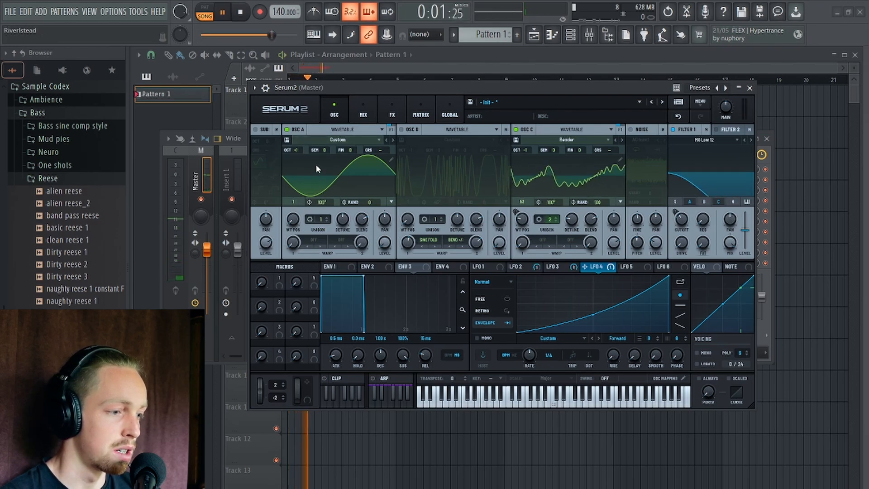
key(space)
Add a Distortion effect of the Asym type after the Delay and audition the pattern.
click(389, 119)
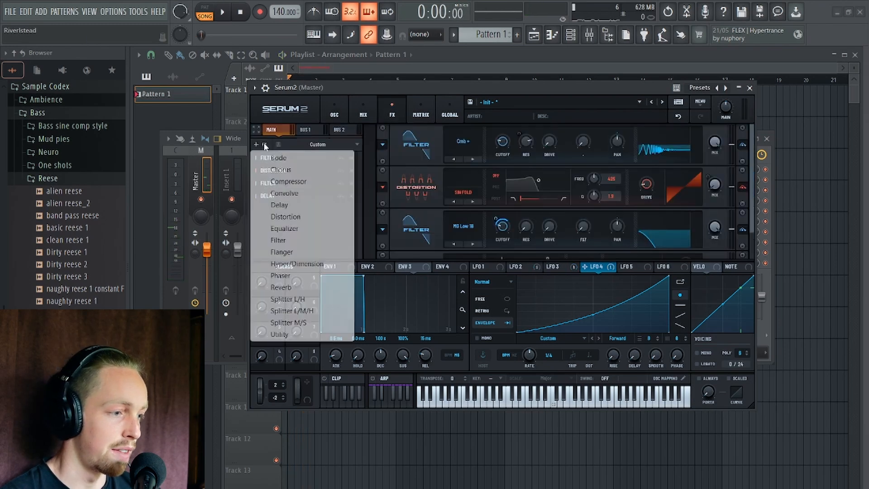
click(260, 144)
click(270, 210)
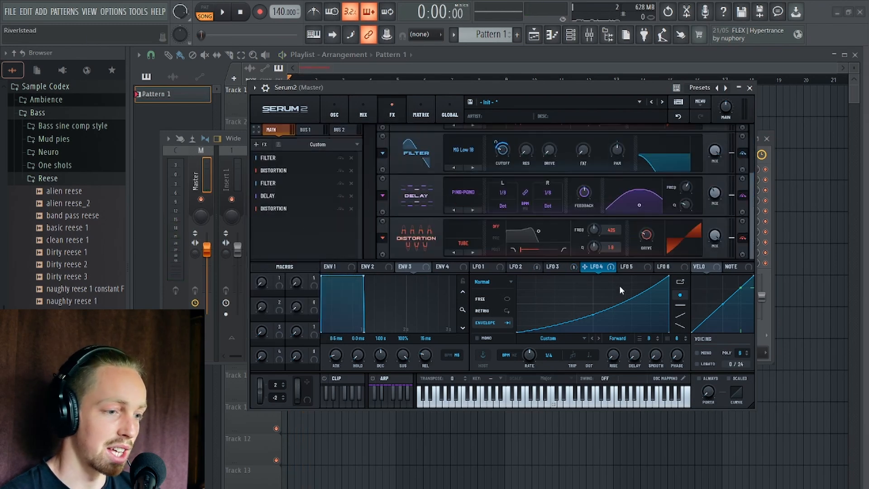
click(463, 243)
click(494, 362)
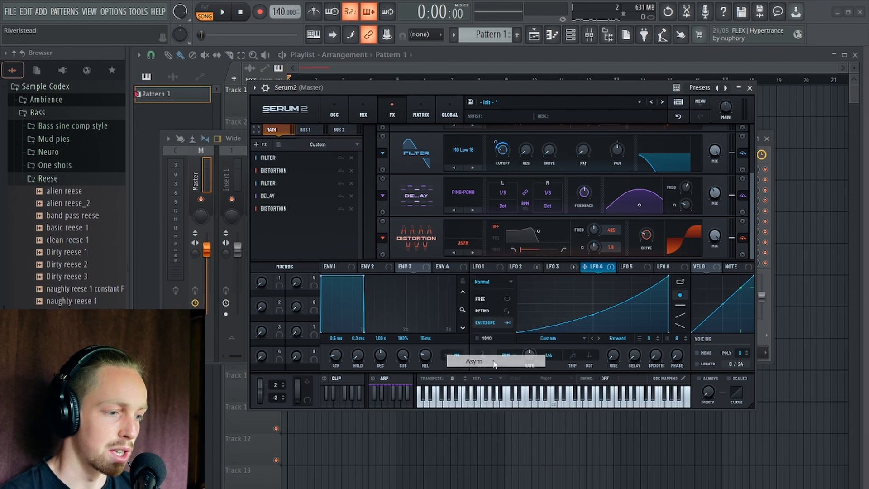
key(space)
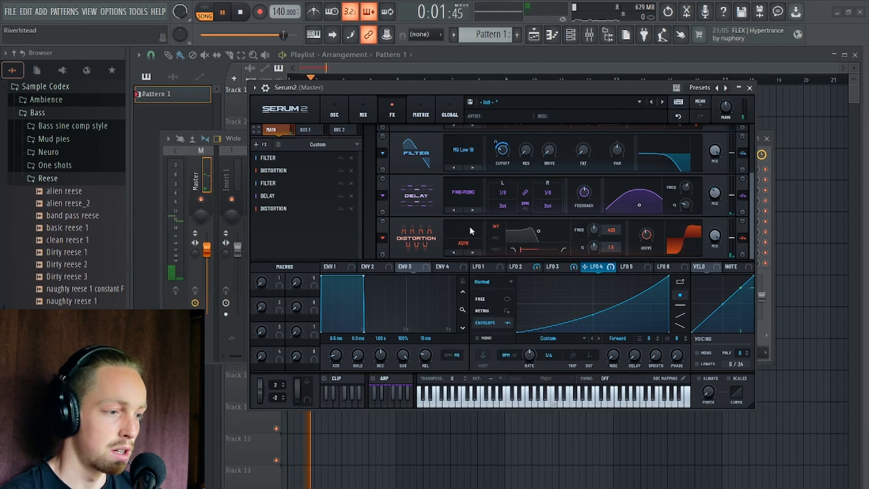
key(space)
Add a Convolve effect with the factory Crisp impulse response after the Asym Distortion and audition the pattern.
click(263, 145)
click(271, 196)
click(477, 233)
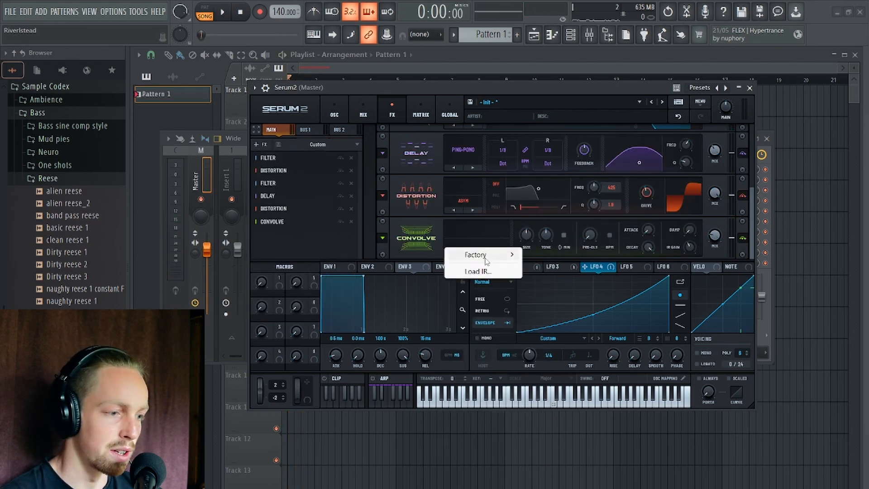
mouse_move(486, 260)
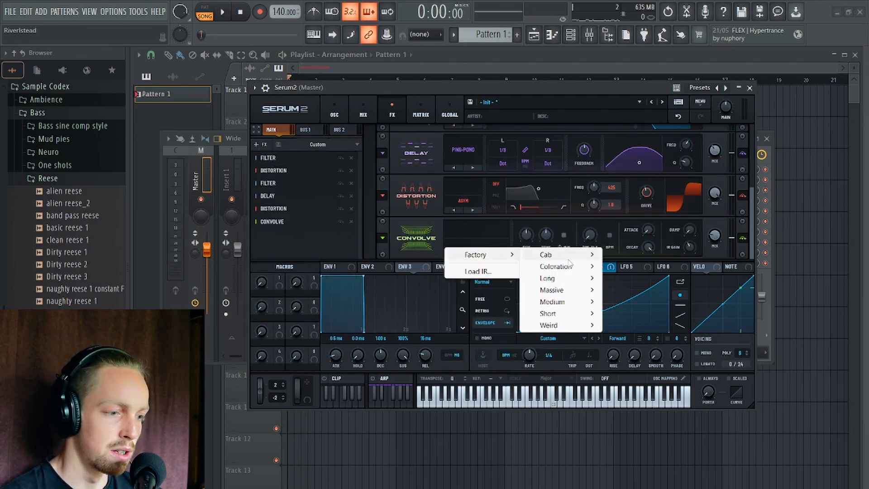
mouse_move(562, 278)
click(634, 315)
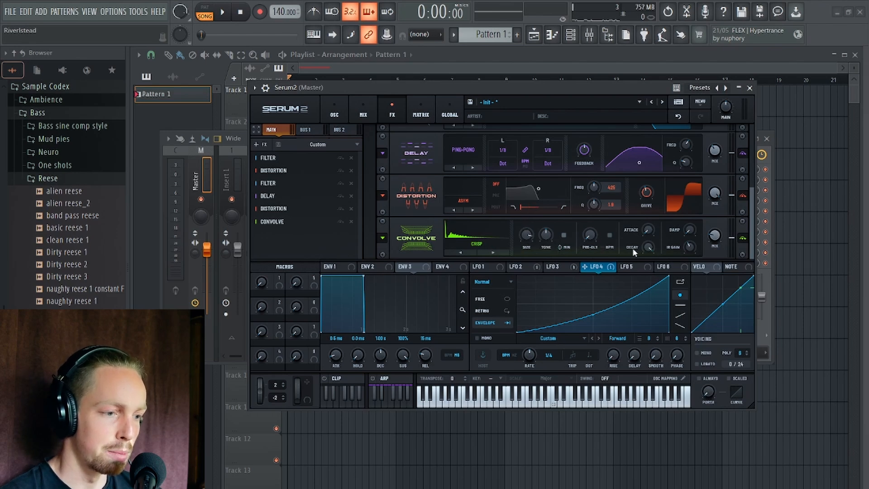
key(space)
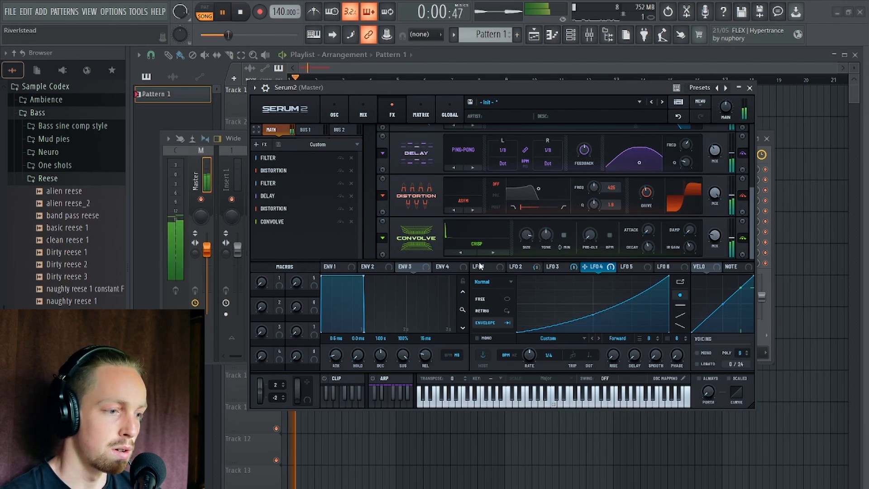
key(space)
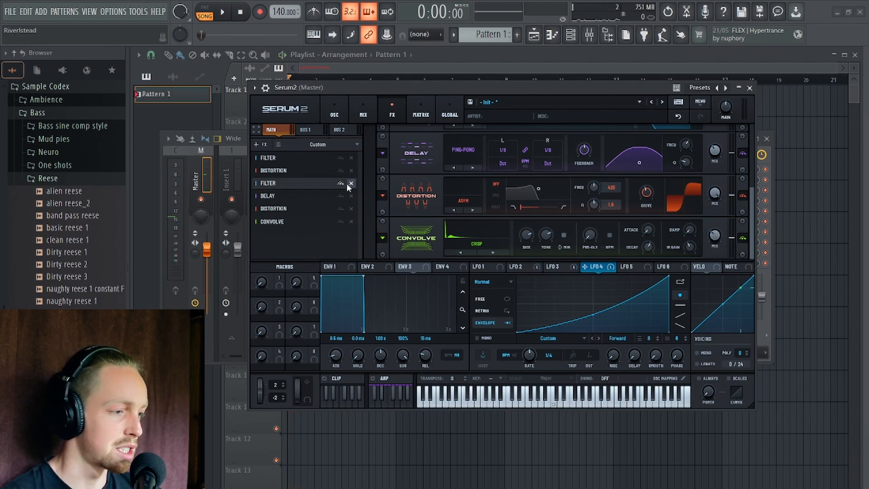
Add an Equalizer after the Convolve with a low cut at 210 Hz and audition the pattern.
click(261, 144)
drag(317, 228, 294, 235)
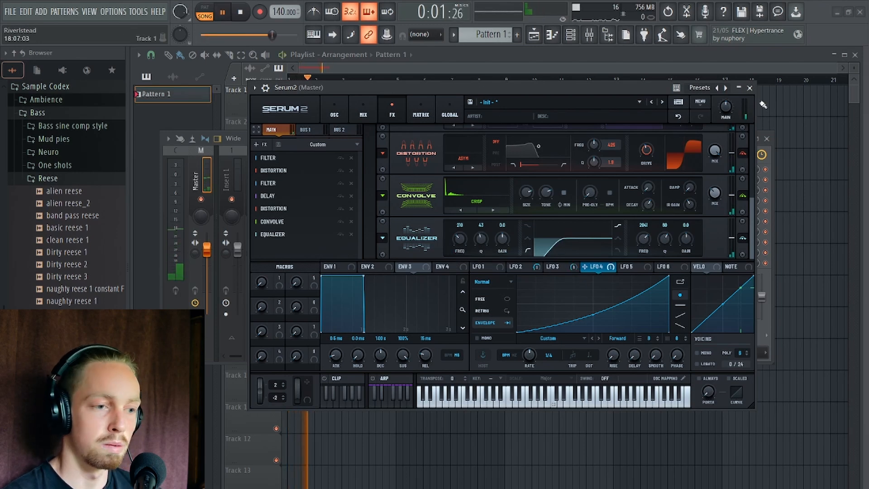
click(750, 88)
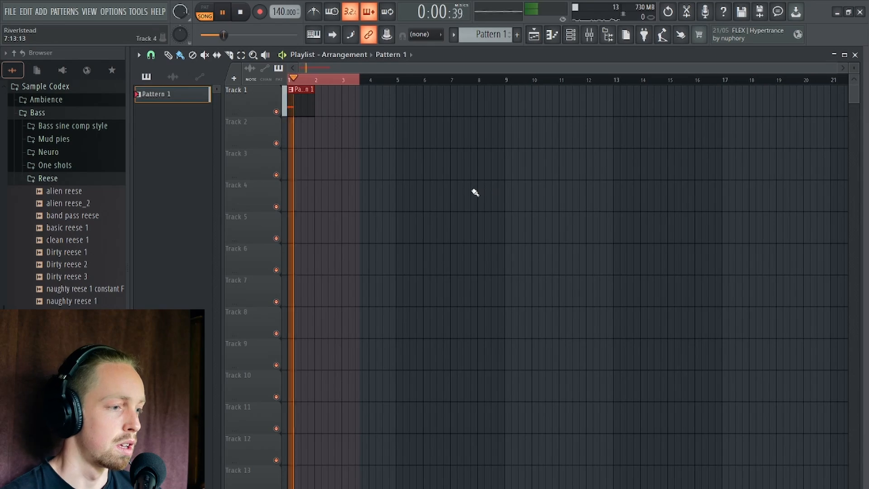
key(space)
Load Edison in the first effect slot of the mixer's Master track and record the playing pattern into it.
click(590, 34)
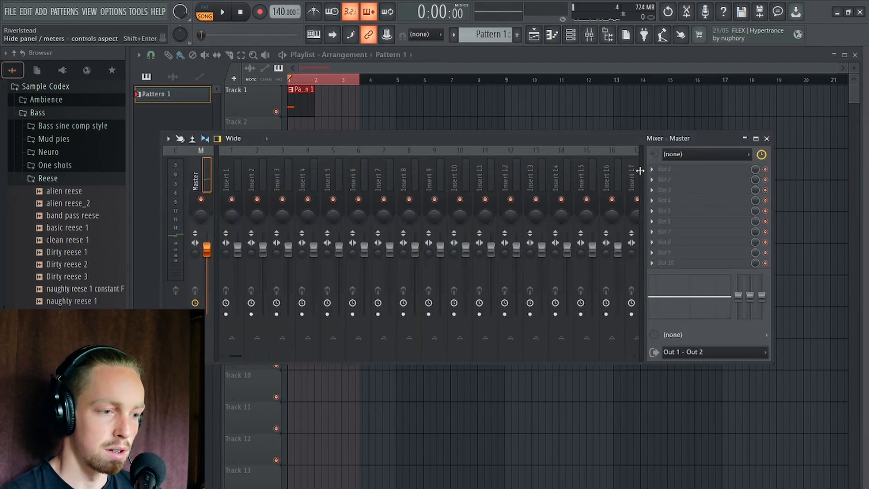
click(652, 170)
mouse_move(665, 179)
click(520, 166)
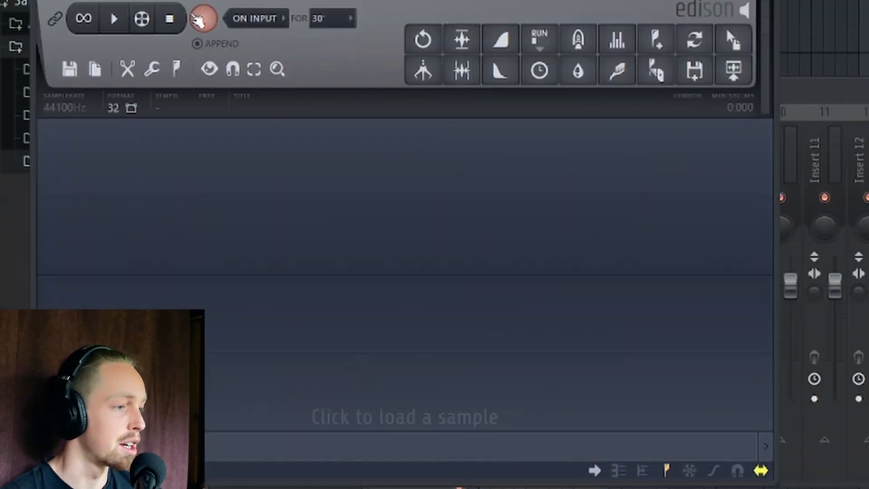
click(199, 19)
click(222, 12)
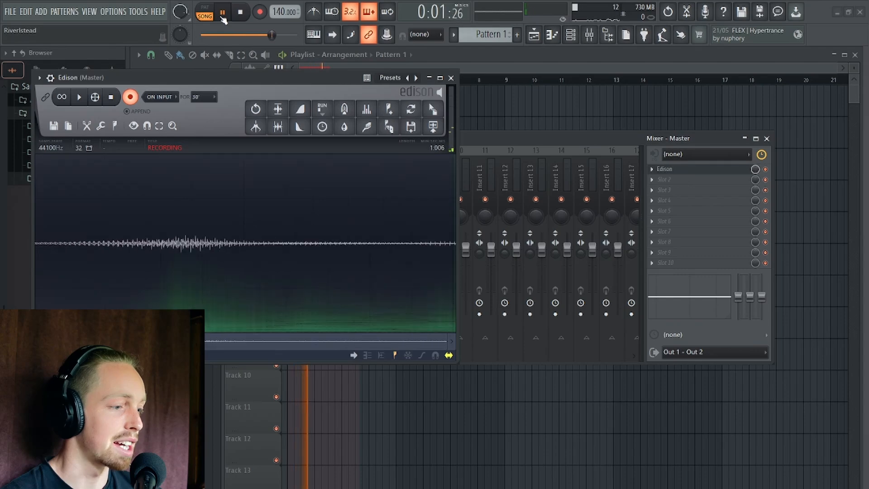